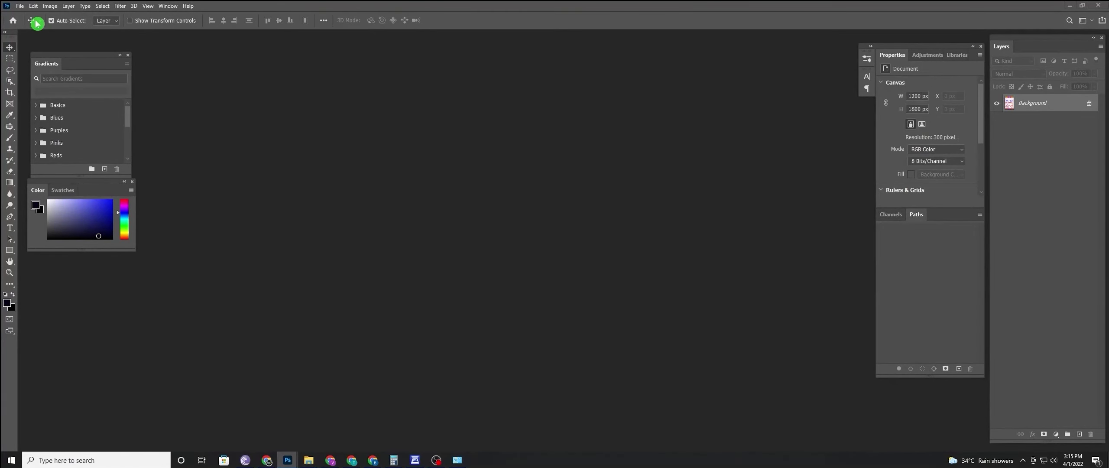
Create the '4x3 Tarp Hello Kitty' document at 48 × 36 in, 100 ppi (4800 × 3600 px)
{"action": "left_click", "coordinate": [20, 5]}
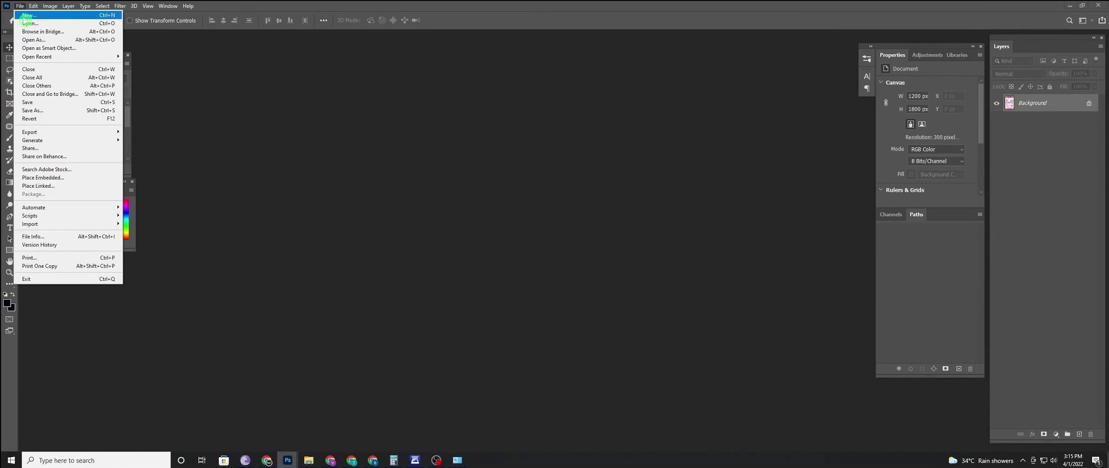
{"action": "left_click", "coordinate": [25, 17]}
{"action": "type", "text": "4x3 Tarp Hello Kitty"}
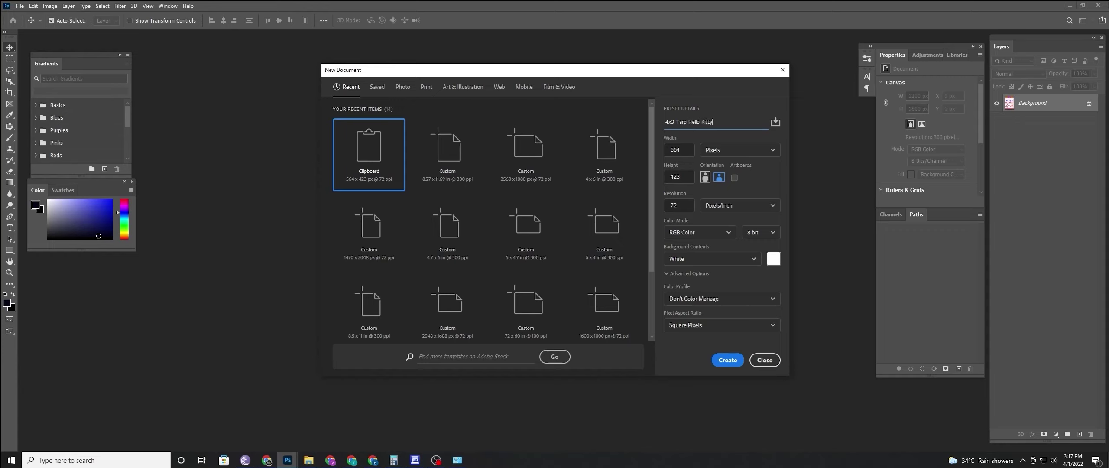
{"action": "left_click", "coordinate": [745, 150]}
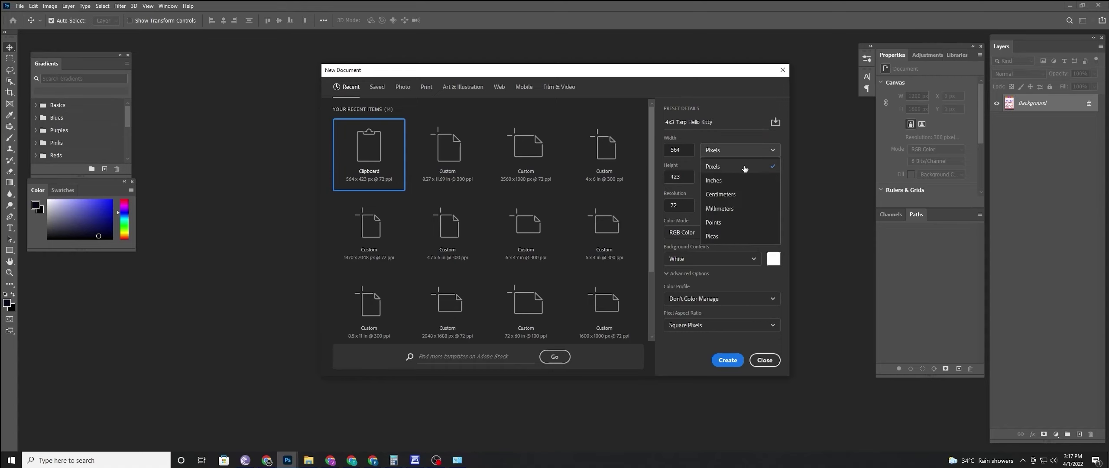
{"action": "left_click", "coordinate": [738, 184]}
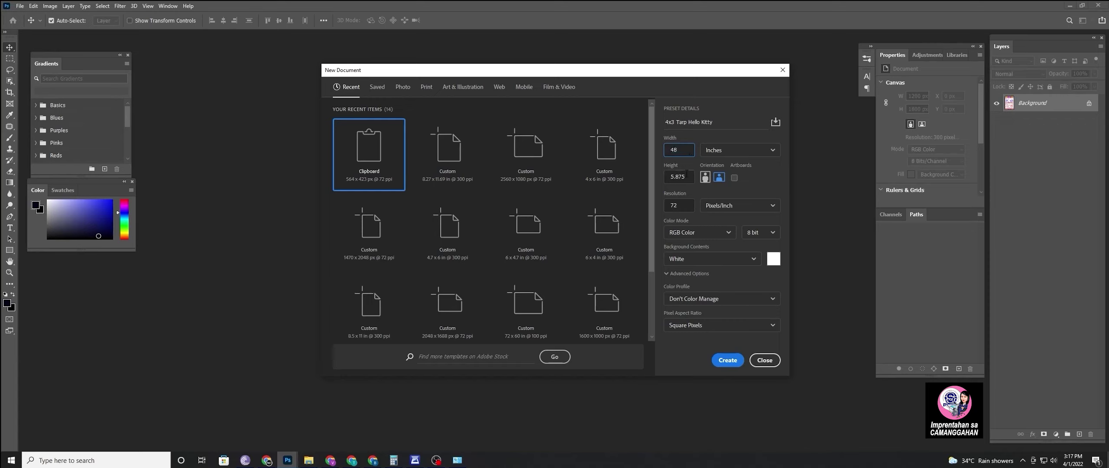
{"action": "left_click", "coordinate": [686, 174]}
{"action": "left_click", "coordinate": [681, 207]}
{"action": "type", "text": "100"}
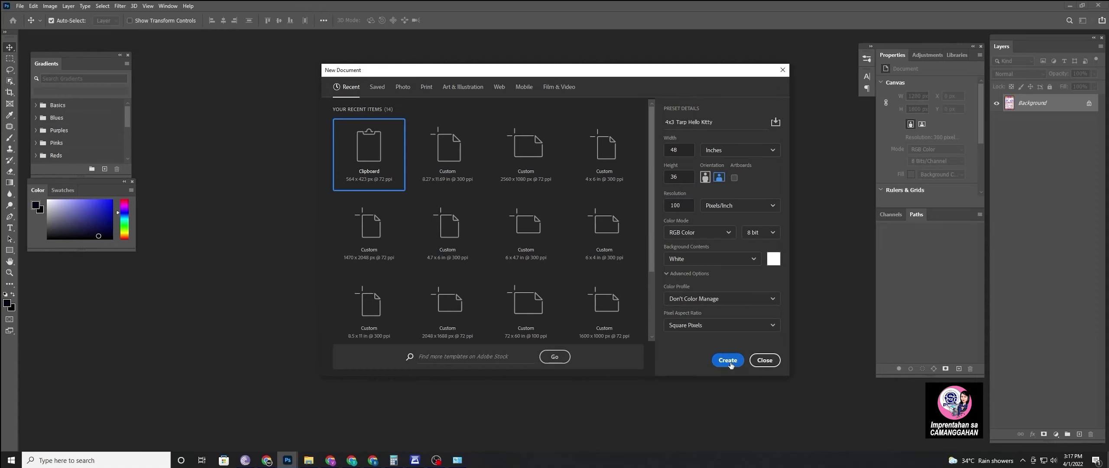
{"action": "left_click", "coordinate": [732, 364]}
Place the wp3242211 image from Downloads into the tarp as an embedded layer
{"action": "left_click", "coordinate": [20, 6]}
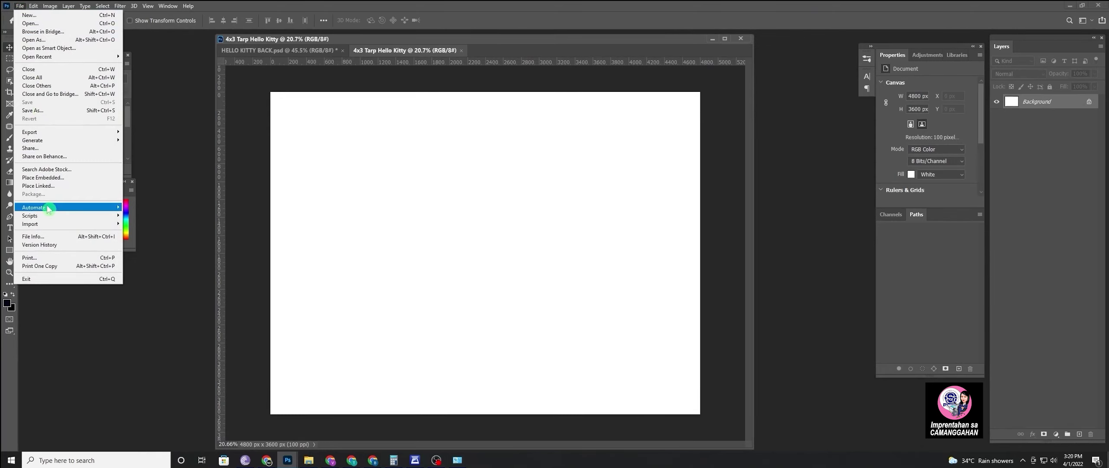
{"action": "left_click", "coordinate": [69, 177]}
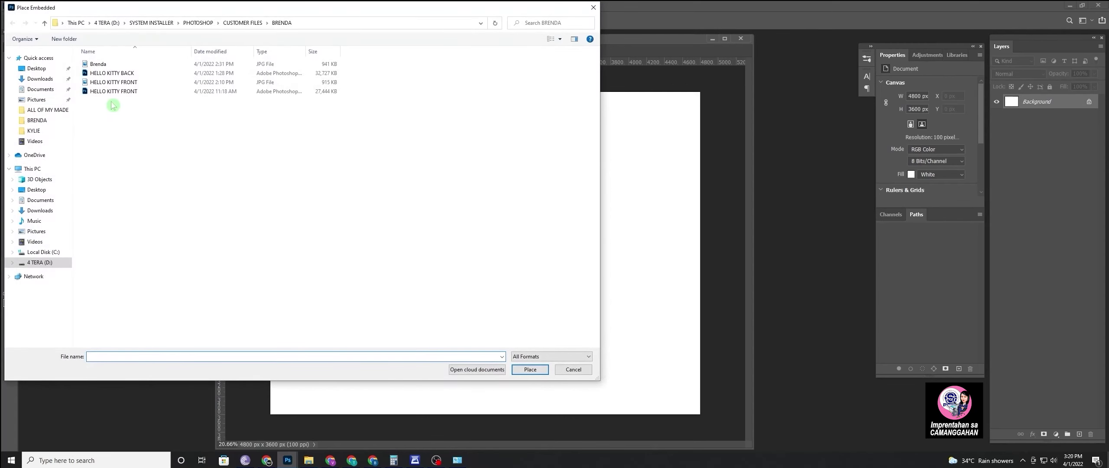
{"action": "left_click", "coordinate": [44, 79]}
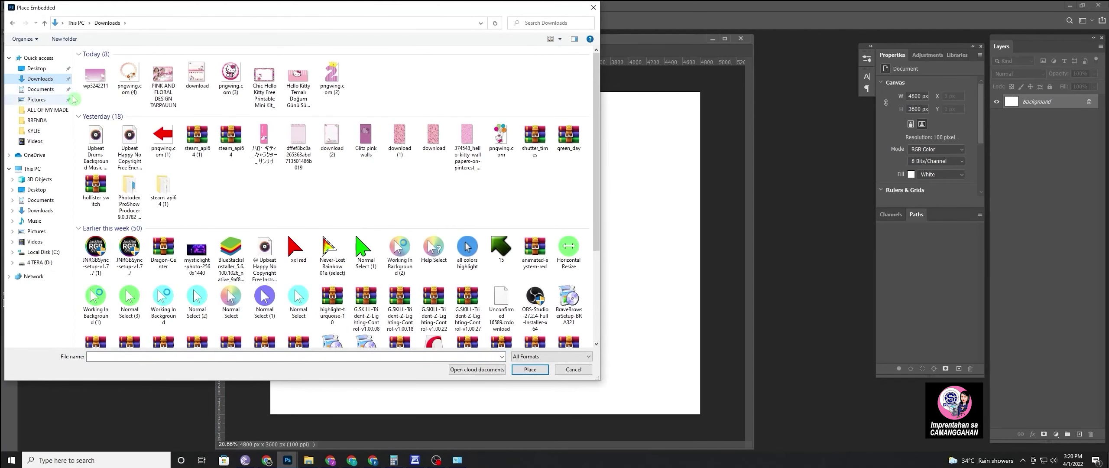
{"action": "left_click", "coordinate": [95, 76]}
{"action": "left_click", "coordinate": [529, 370]}
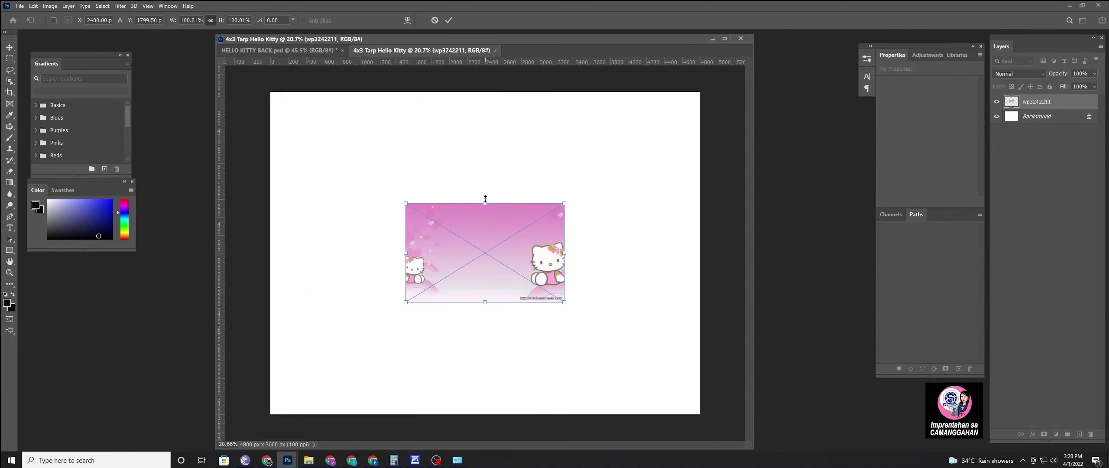
Scale the Hello Kitty wallpaper to about 270% so it spans the full canvas width
{"action": "left_click_drag", "start_coordinate": [485, 198], "coordinate": [497, 88]}
{"action": "left_click_drag", "start_coordinate": [487, 300], "coordinate": [503, 414]}
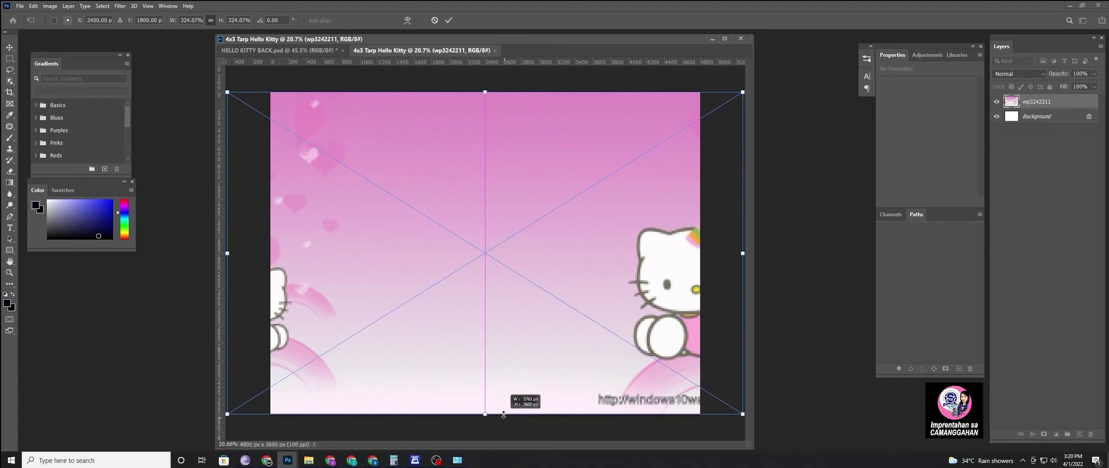
{"action": "mouse_move", "coordinate": [486, 375]}
{"action": "left_mouse_down"}
{"action": "mouse_move", "coordinate": [530, 376]}
{"action": "mouse_move", "coordinate": [424, 332]}
{"action": "left_mouse_up"}
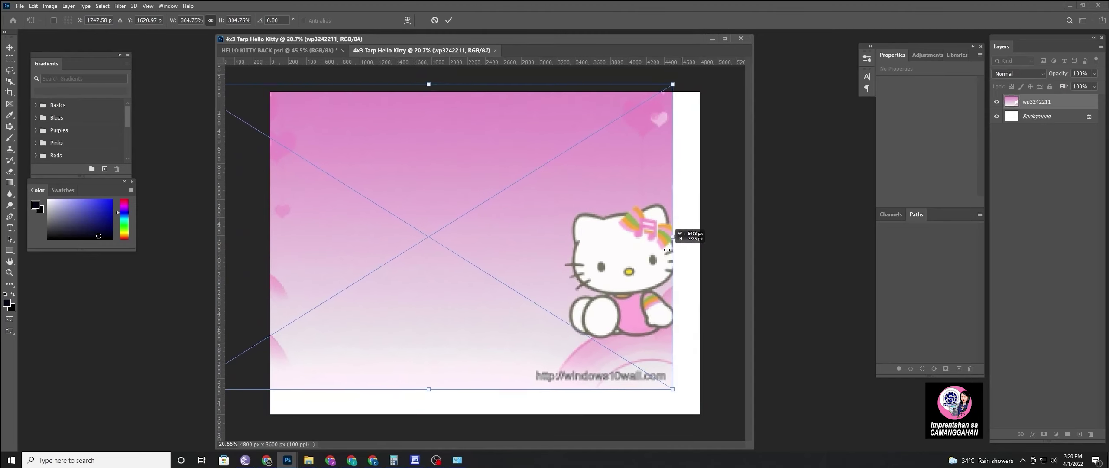
{"action": "left_click_drag", "start_coordinate": [701, 242], "coordinate": [641, 242]}
{"action": "left_click_drag", "start_coordinate": [290, 270], "coordinate": [350, 267]}
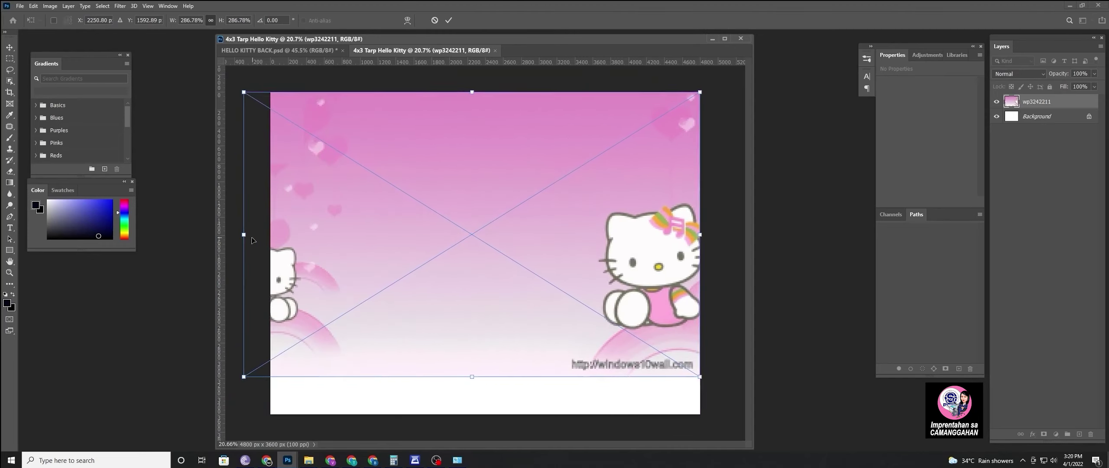
{"action": "left_click_drag", "start_coordinate": [245, 235], "coordinate": [271, 235]}
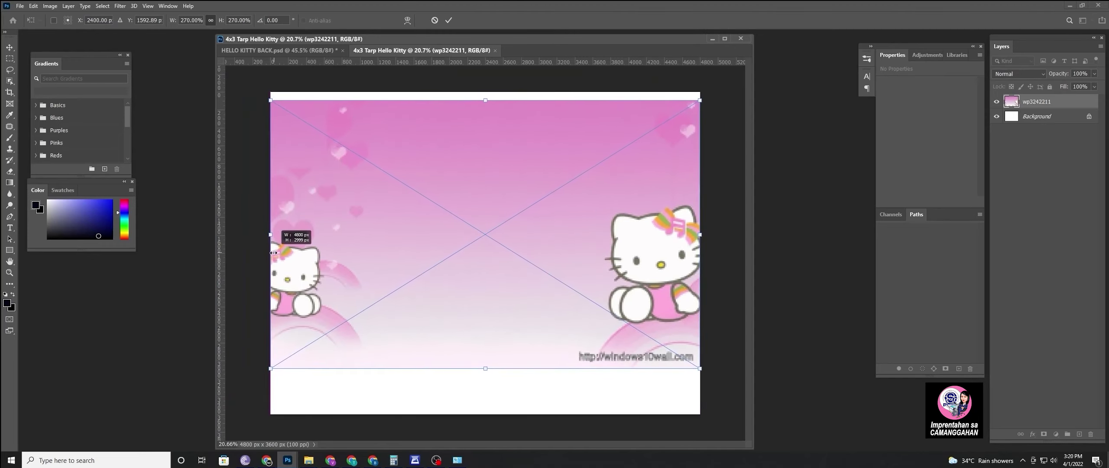
{"action": "left_click_drag", "start_coordinate": [452, 305], "coordinate": [451, 317]}
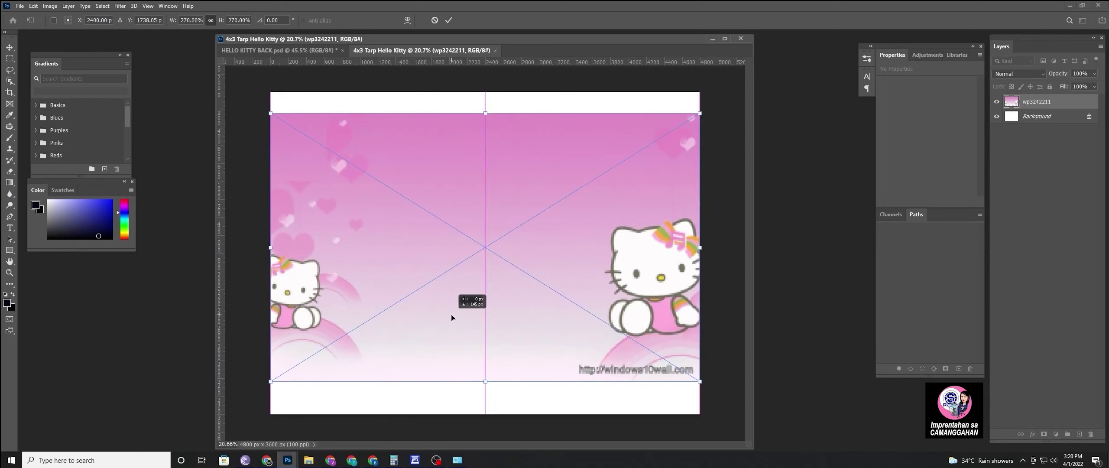
{"action": "left_click", "coordinate": [449, 20]}
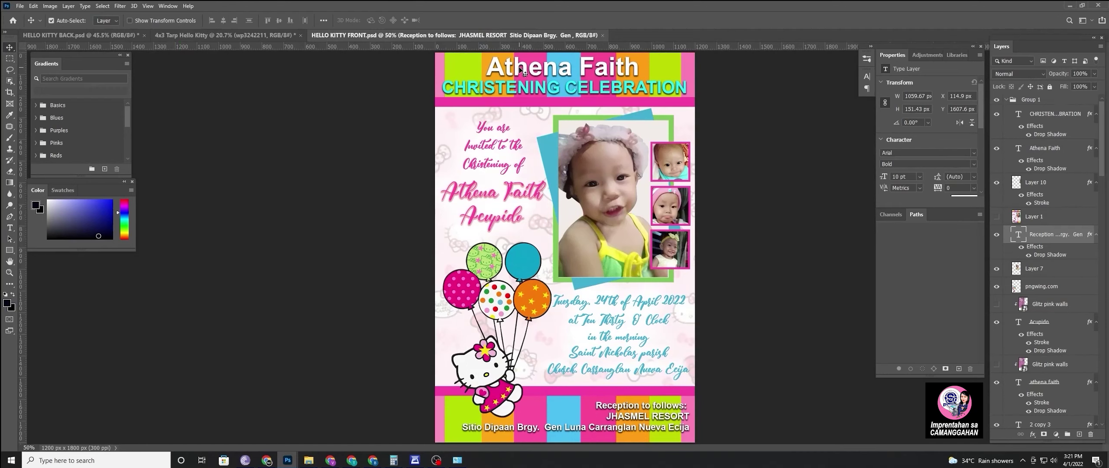
Hide the two title text layers in HELLO KITTY FRONT
{"action": "left_click", "coordinate": [522, 70]}
{"action": "left_click", "coordinate": [998, 148]}
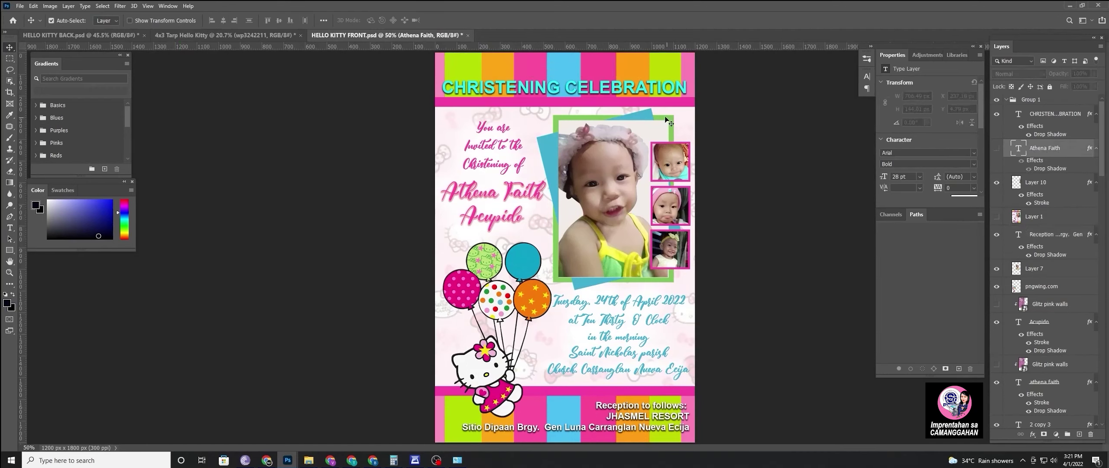
{"action": "left_click", "coordinate": [633, 92]}
{"action": "left_click", "coordinate": [997, 114]}
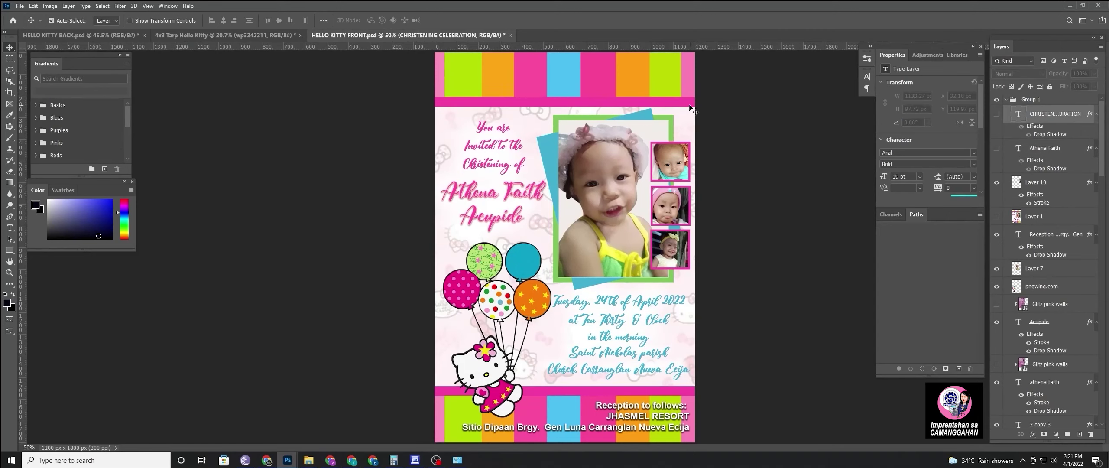
Drag the striped banner layer into the tarp and snap it top-right
{"action": "left_click", "coordinate": [689, 102]}
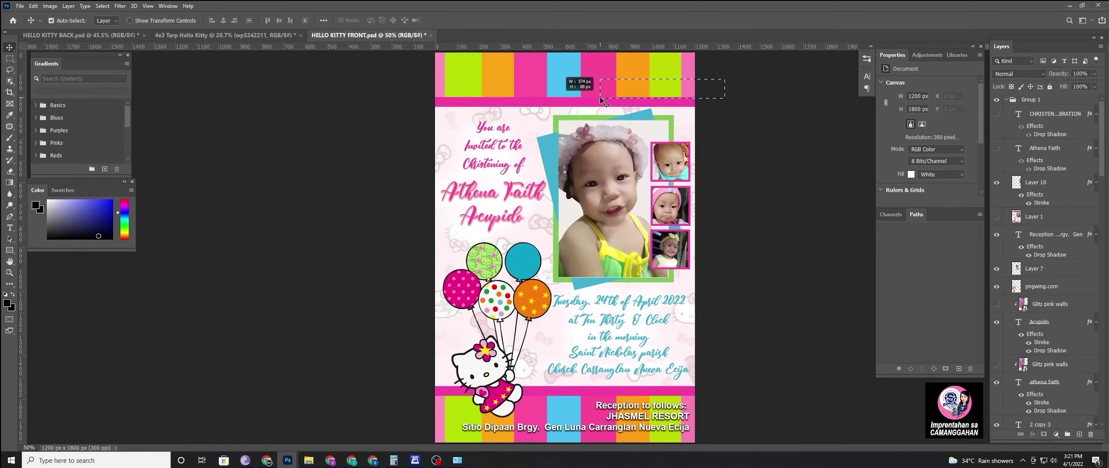
{"action": "mouse_move", "coordinate": [609, 91]}
{"action": "left_mouse_down"}
{"action": "mouse_move", "coordinate": [277, 40]}
{"action": "mouse_move", "coordinate": [728, 106]}
{"action": "left_mouse_up"}
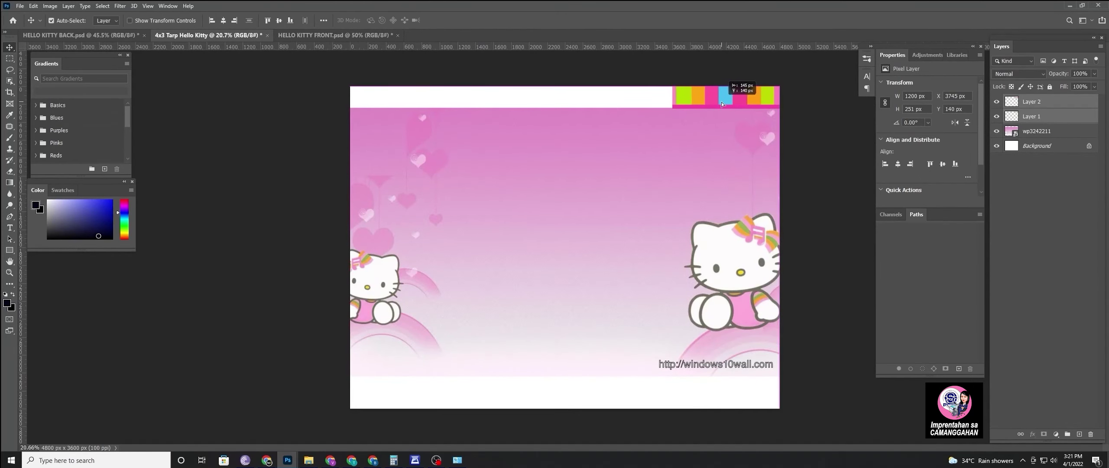
{"action": "left_click_drag", "start_coordinate": [727, 106], "coordinate": [715, 94]}
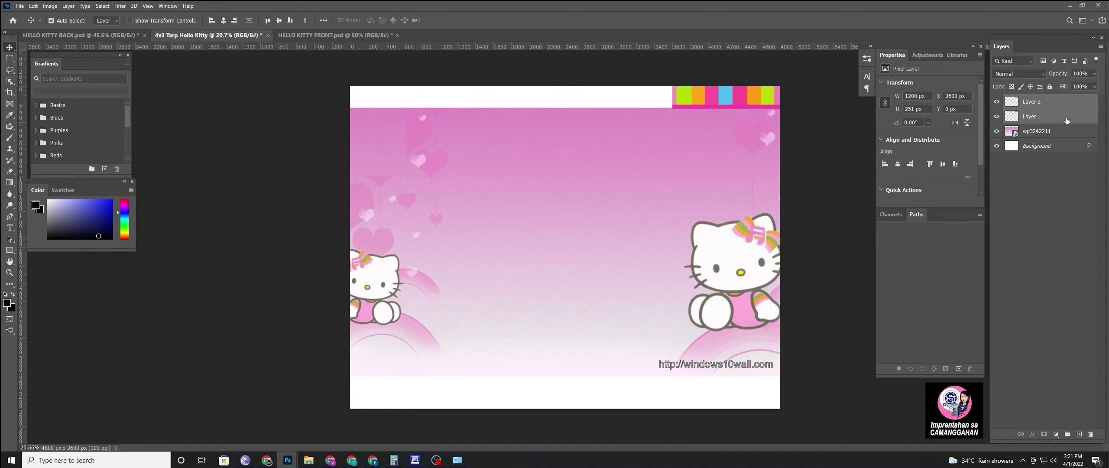
Duplicate the stripe layer as '1', slide the copy left, and merge both pieces
{"action": "right_click", "coordinate": [1067, 121]}
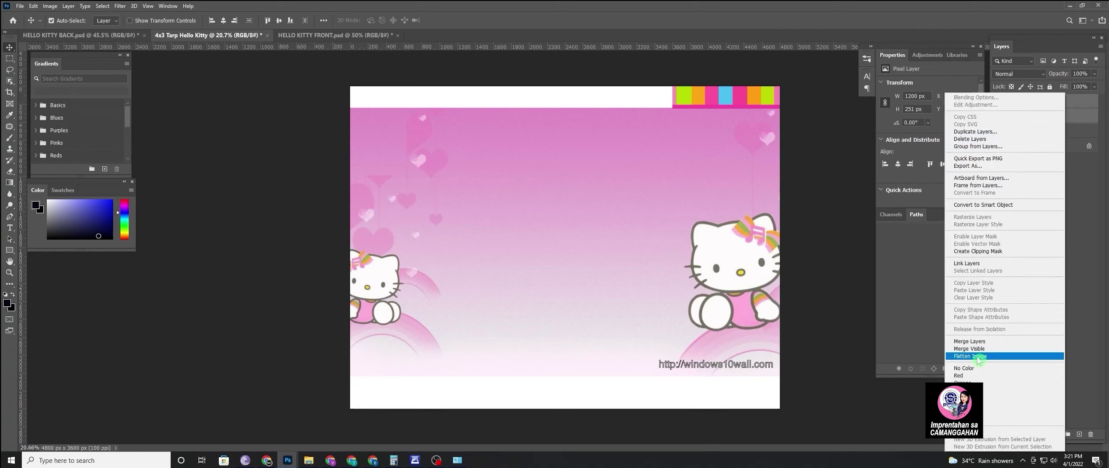
{"action": "left_click", "coordinate": [1019, 235]}
{"action": "right_click", "coordinate": [1053, 109]}
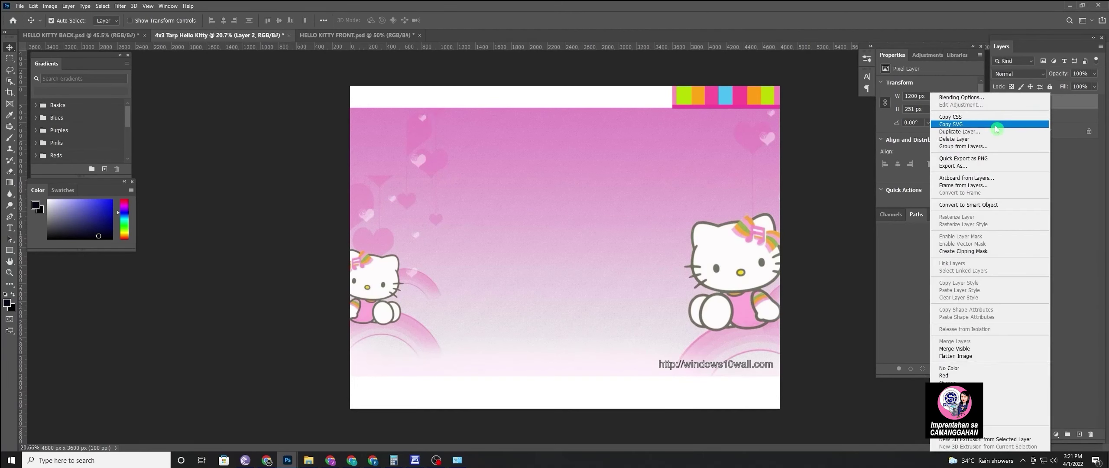
{"action": "left_click", "coordinate": [992, 132]}
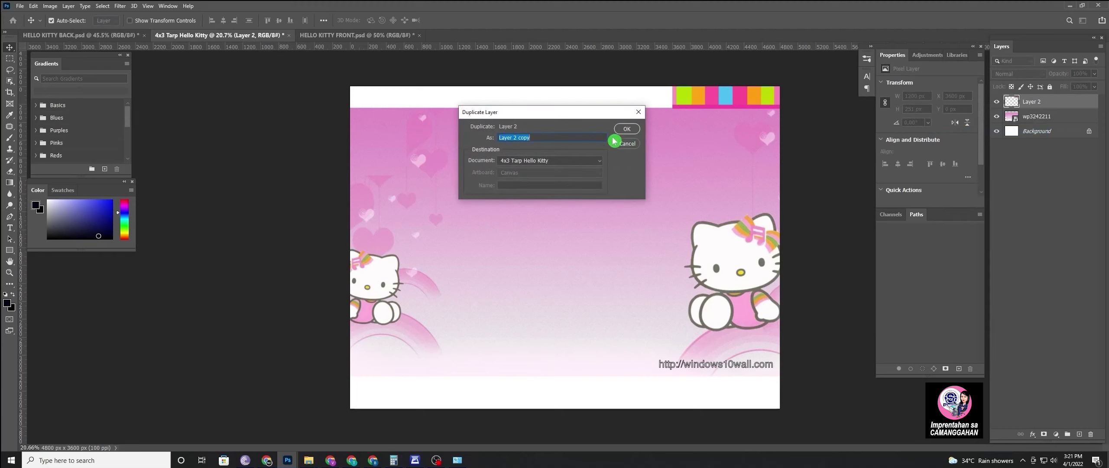
{"action": "type", "text": "1"}
{"action": "left_click", "coordinate": [627, 129]}
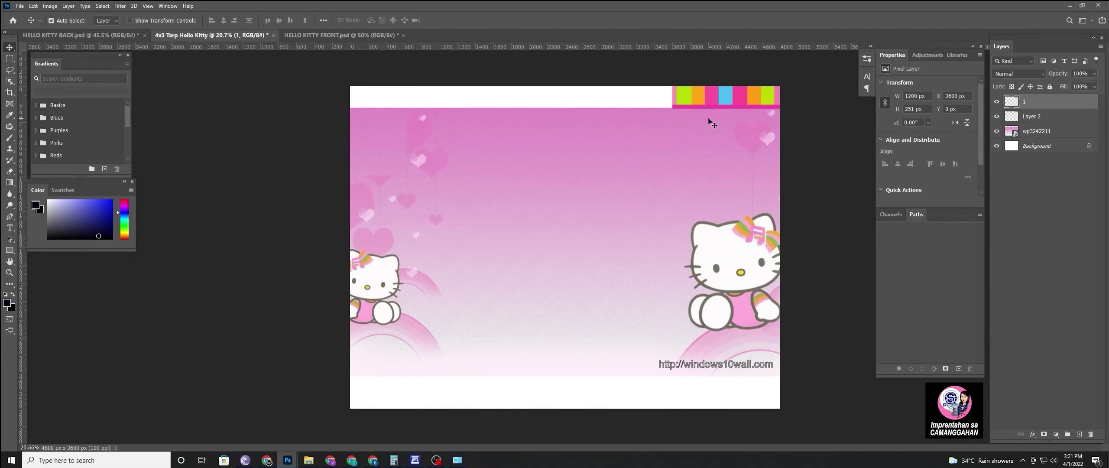
{"action": "left_click_drag", "start_coordinate": [721, 104], "coordinate": [506, 101]}
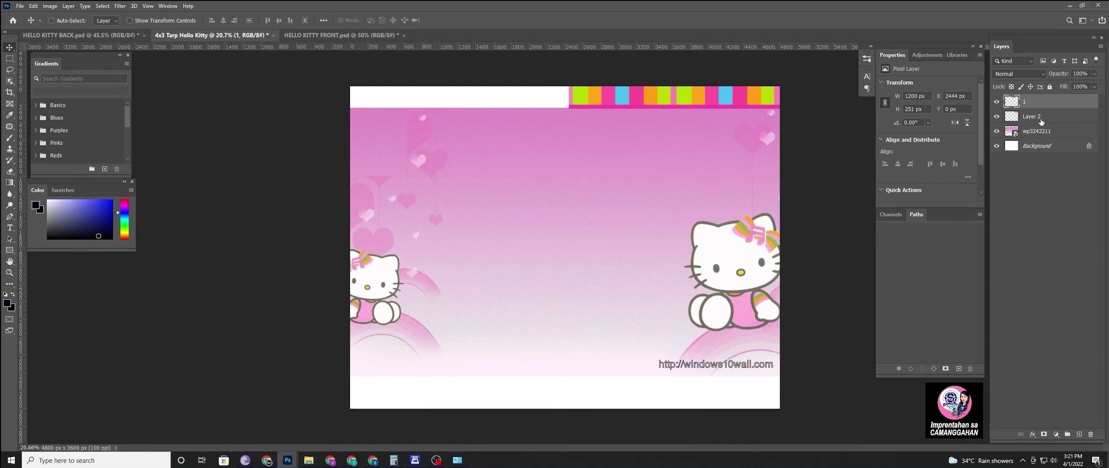
{"action": "left_click", "coordinate": [1051, 118], "text": "ctrl"}
{"action": "right_click", "coordinate": [1051, 117]}
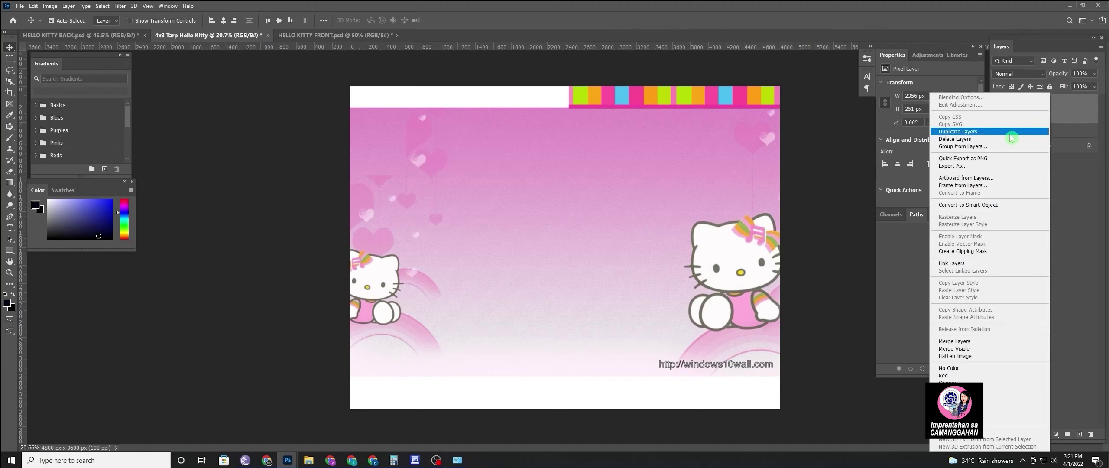
{"action": "left_click", "coordinate": [954, 341]}
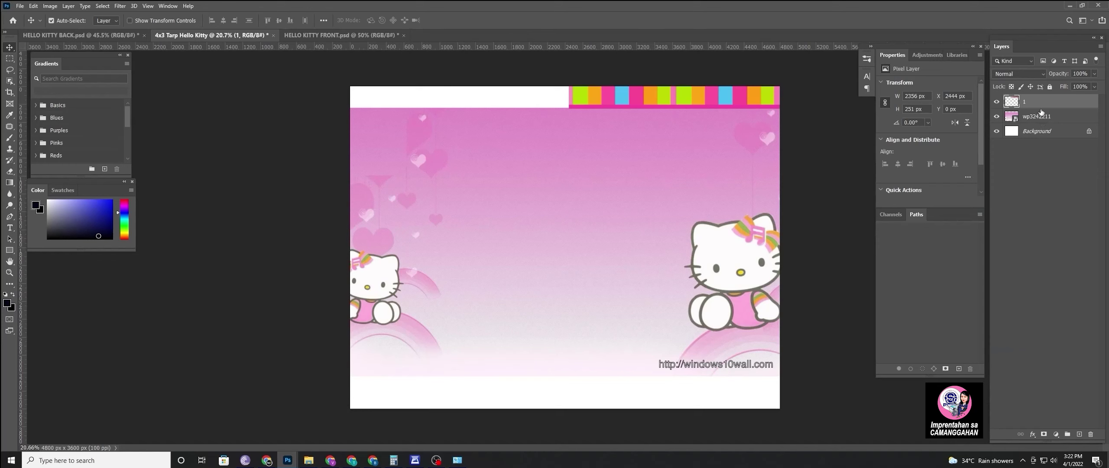
Duplicate the merged stripe as '2', extend it to the left edge, nudge down, and merge
{"action": "right_click", "coordinate": [1041, 113]}
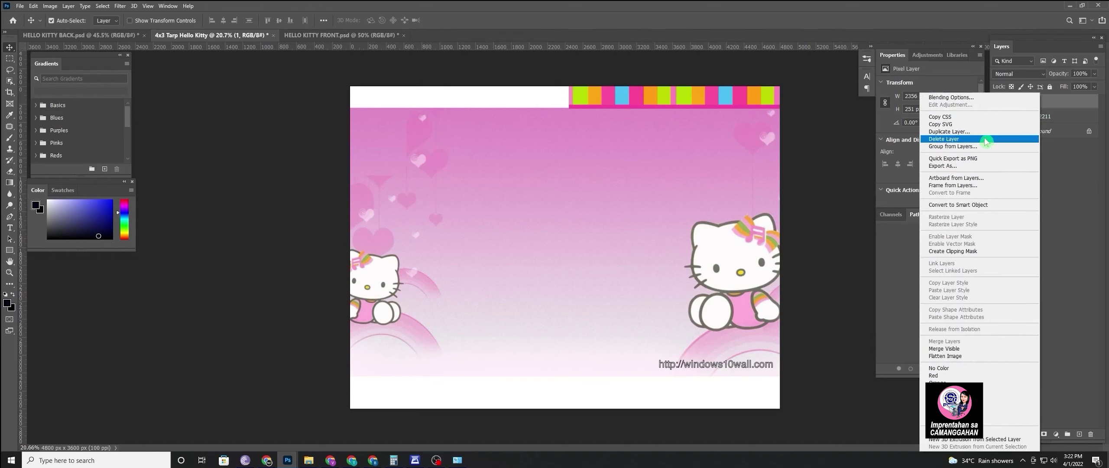
{"action": "left_click", "coordinate": [983, 131]}
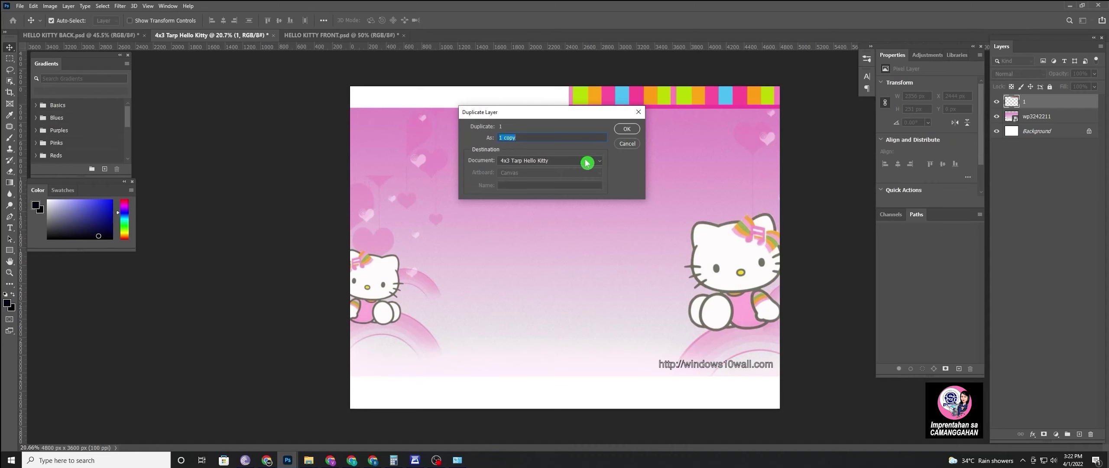
{"action": "type", "text": "2"}
{"action": "left_click", "coordinate": [625, 132]}
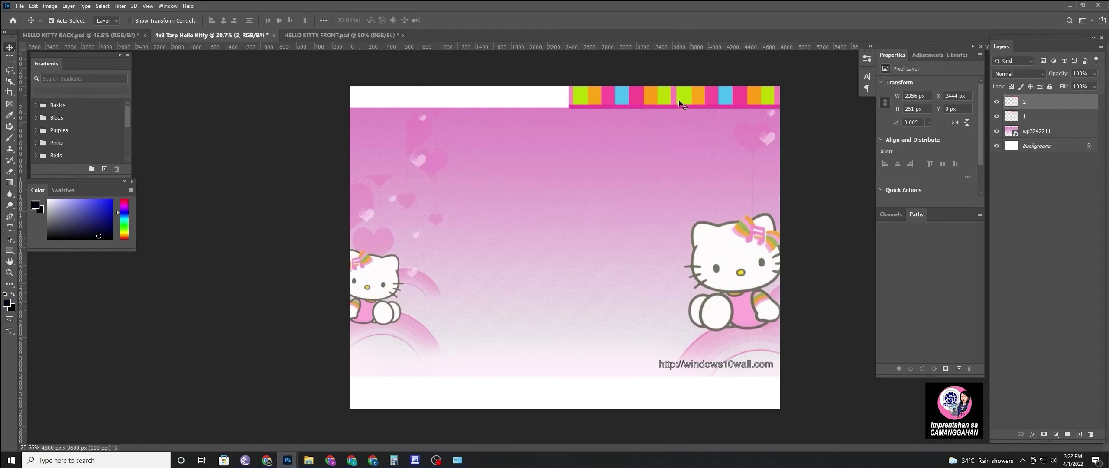
{"action": "left_click_drag", "start_coordinate": [679, 103], "coordinate": [474, 103]}
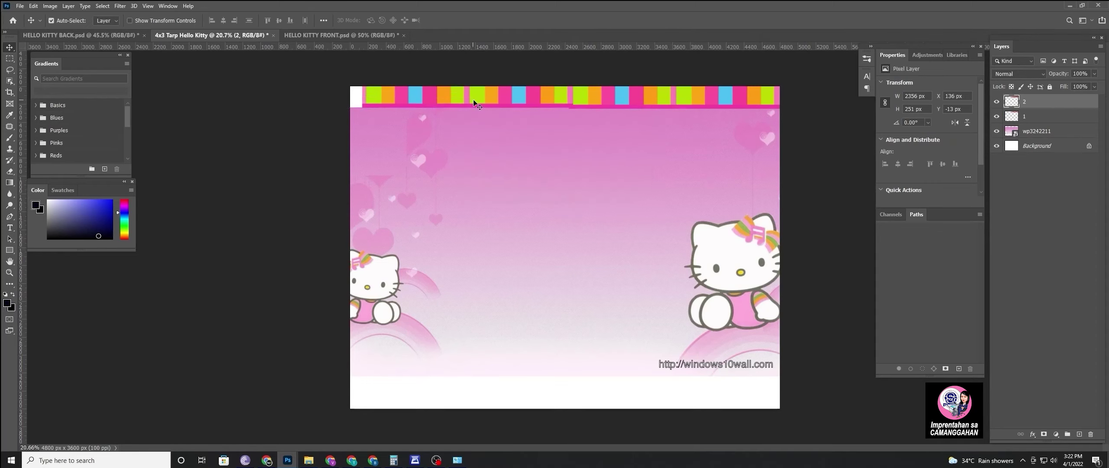
{"action": "key", "text": "Down"}
{"action": "key", "text": "Down"}
{"action": "key", "text": "Down"}
{"action": "key", "text": "Down"}
{"action": "key", "text": "Down"}
{"action": "key", "text": "Down"}
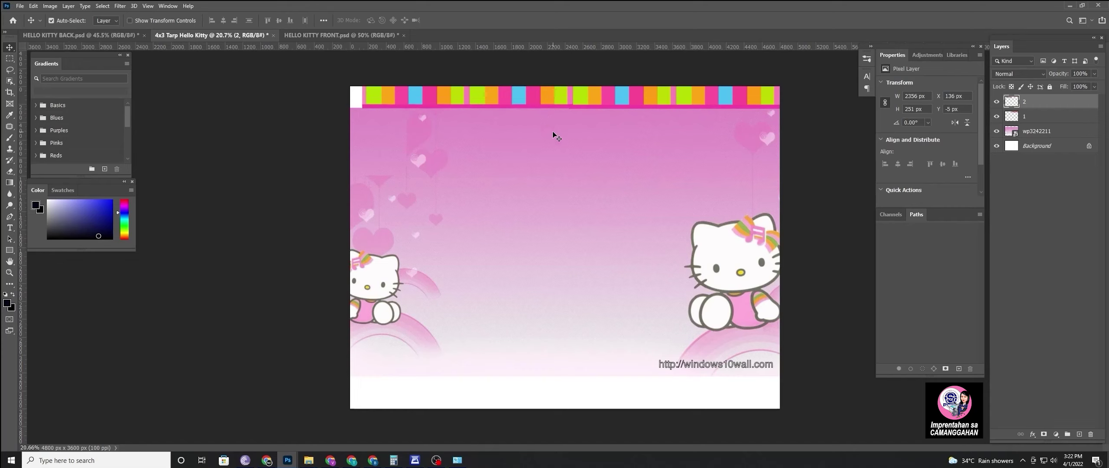
{"action": "key", "text": "Down"}
{"action": "key", "text": "Down"}
{"action": "key", "text": "Down"}
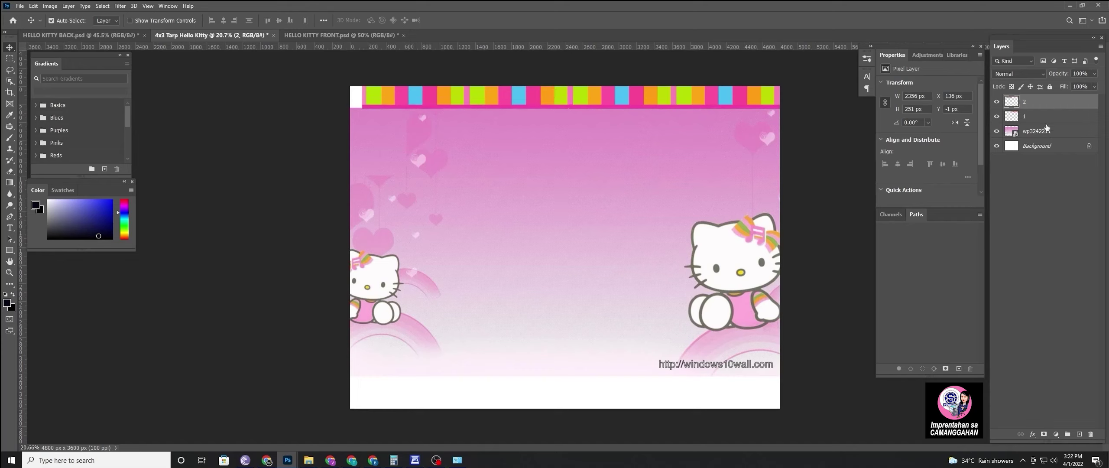
{"action": "left_click", "coordinate": [1054, 117], "text": "ctrl"}
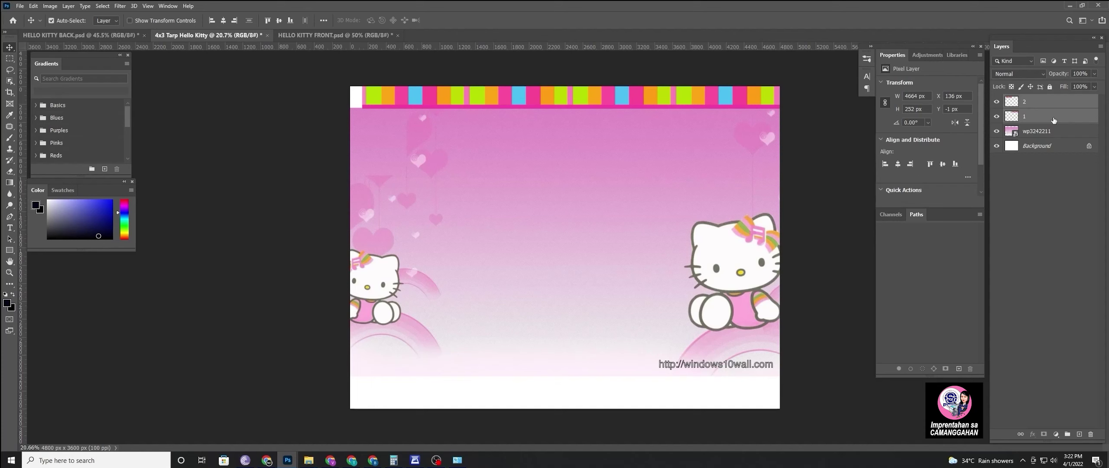
{"action": "right_click", "coordinate": [1053, 120]}
{"action": "left_click", "coordinate": [959, 340]}
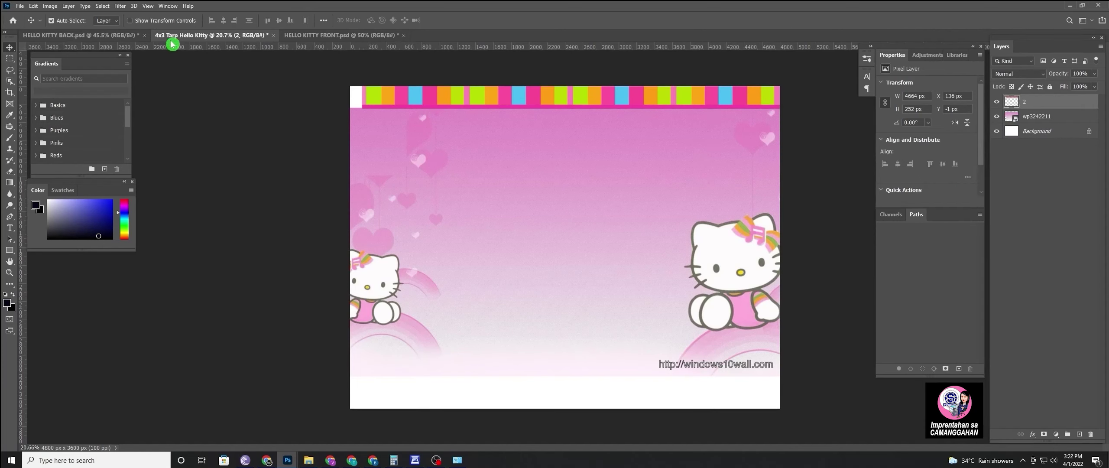
Stretch stripe layer 2 to the full 4800 px canvas width along the top
{"action": "left_click", "coordinate": [129, 20]}
{"action": "key", "text": "ctrl+t"}
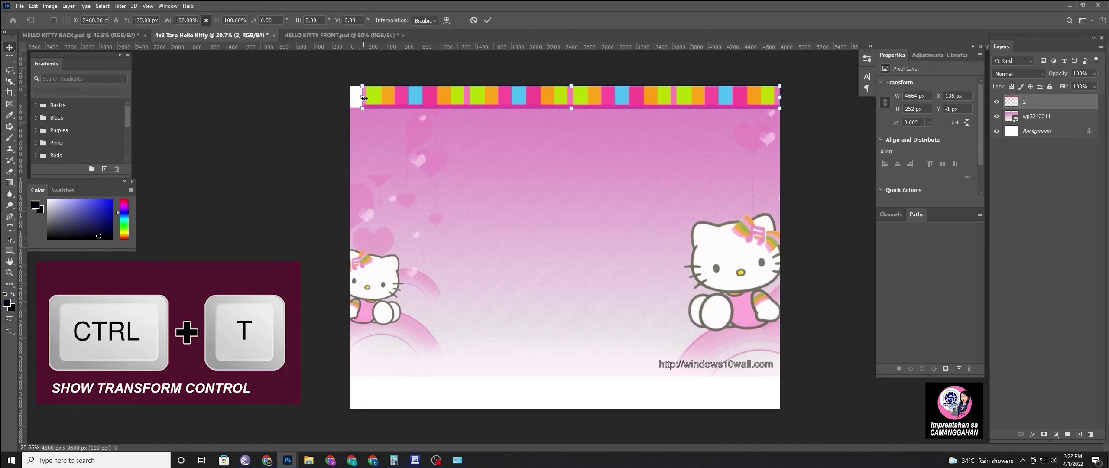
{"action": "left_click_drag", "start_coordinate": [363, 97], "coordinate": [350, 97]}
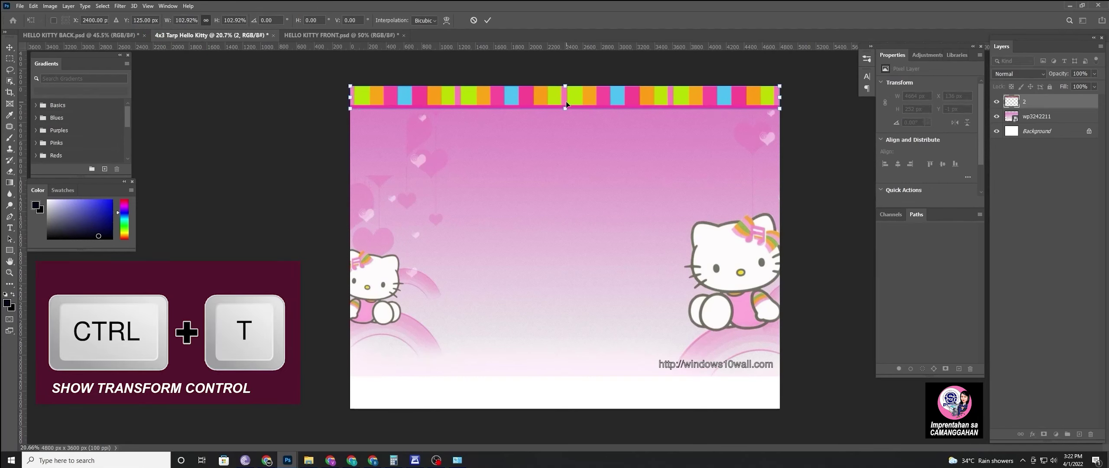
{"action": "left_click_drag", "start_coordinate": [567, 103], "coordinate": [567, 103]}
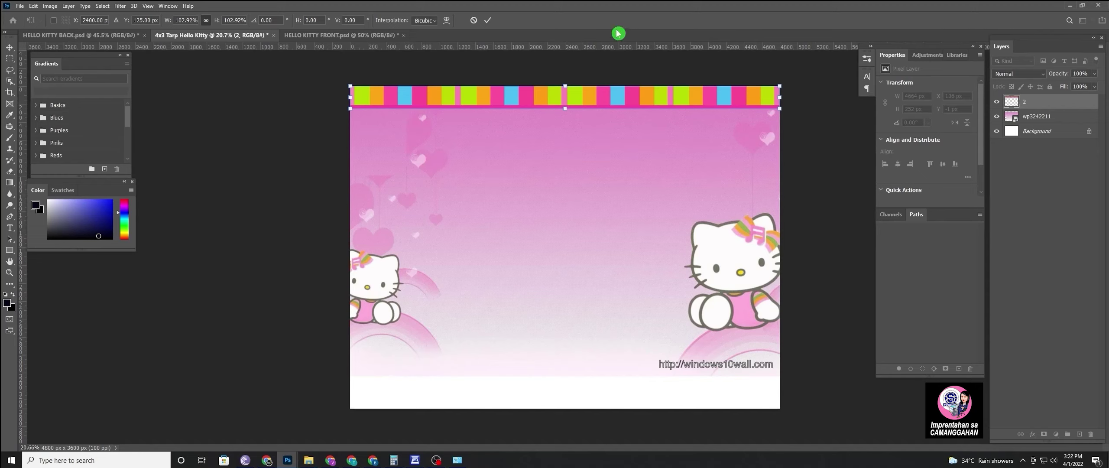
{"action": "left_click", "coordinate": [487, 21]}
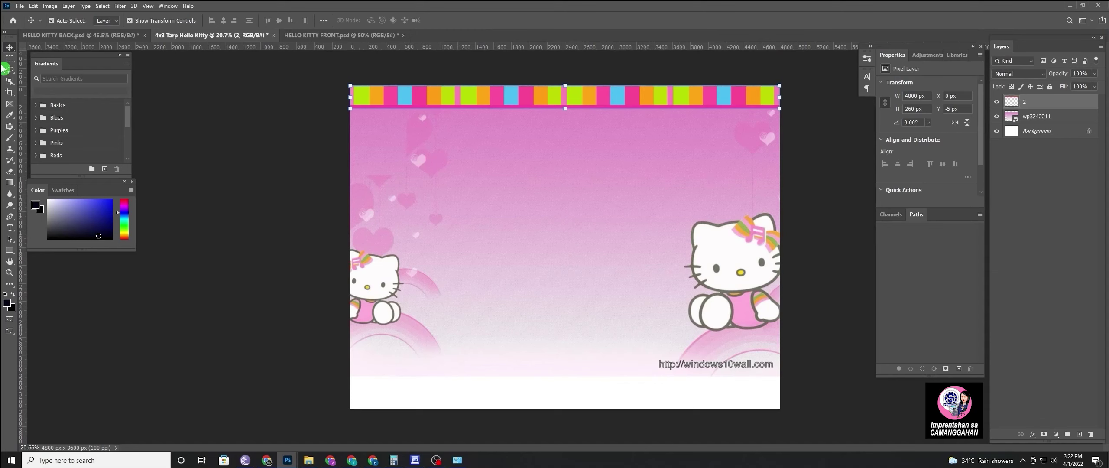
{"action": "left_click", "coordinate": [1003, 159]}
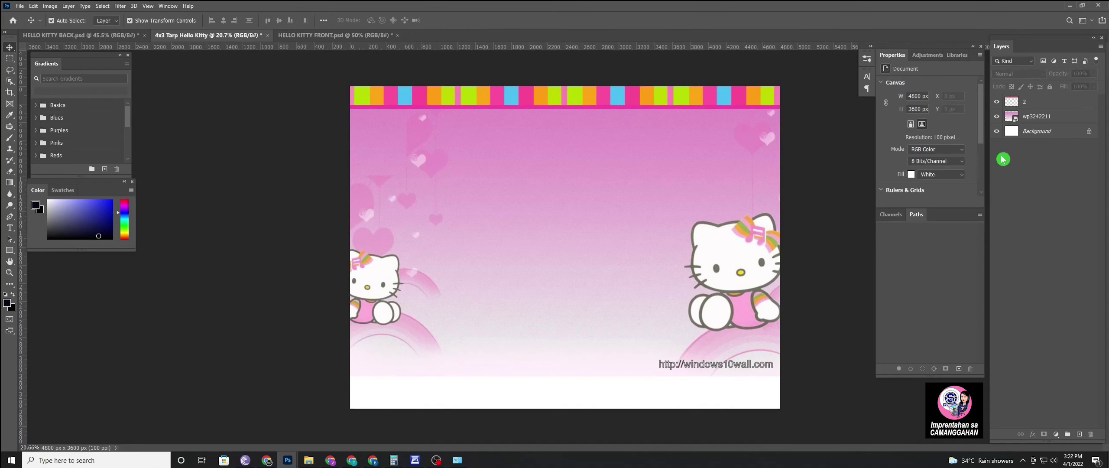
Duplicate the stripe as 'copy', move it to the canvas bottom, and widen it to full width
{"action": "left_click", "coordinate": [1057, 102]}
{"action": "right_click", "coordinate": [1057, 102]}
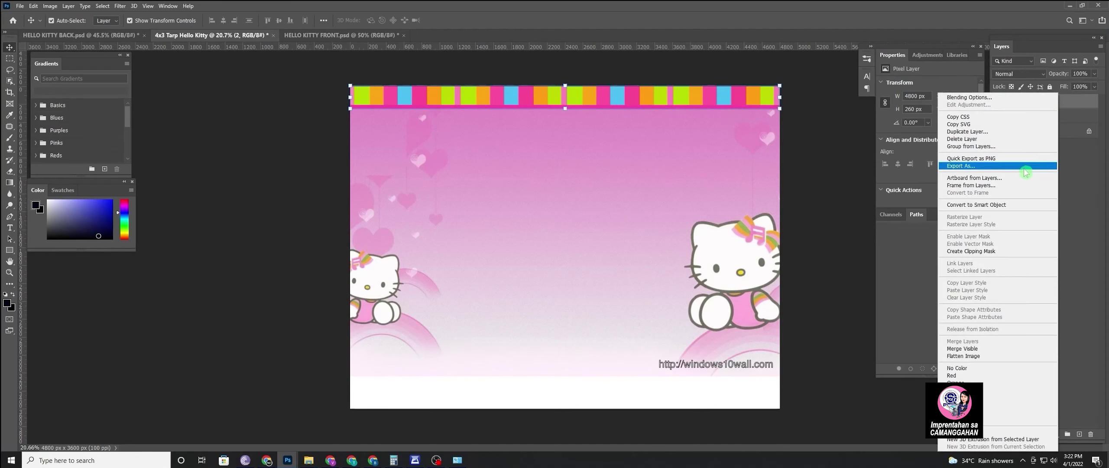
{"action": "left_click", "coordinate": [1022, 131]}
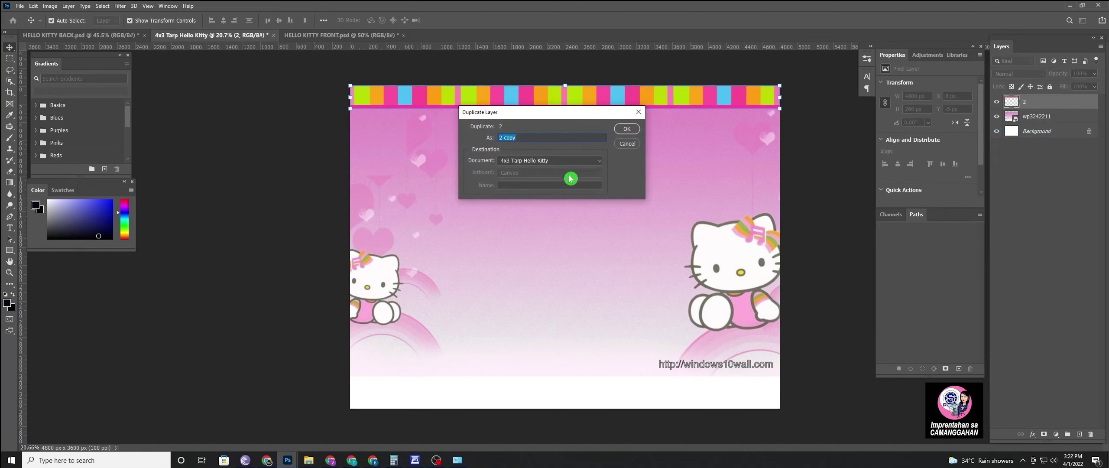
{"action": "type", "text": "c"}
{"action": "left_click", "coordinate": [631, 128]}
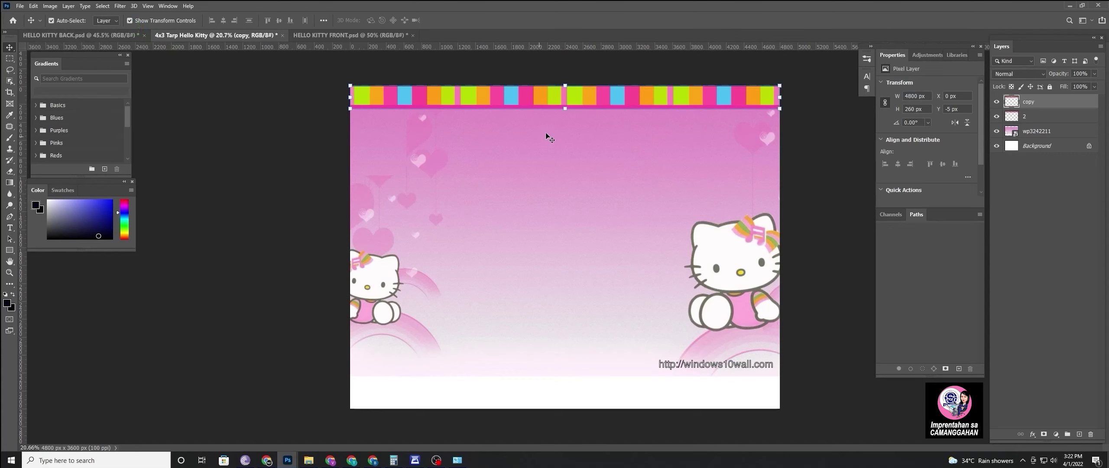
{"action": "mouse_move", "coordinate": [579, 104]}
{"action": "left_mouse_down"}
{"action": "mouse_move", "coordinate": [578, 398]}
{"action": "mouse_move", "coordinate": [560, 416]}
{"action": "left_mouse_up"}
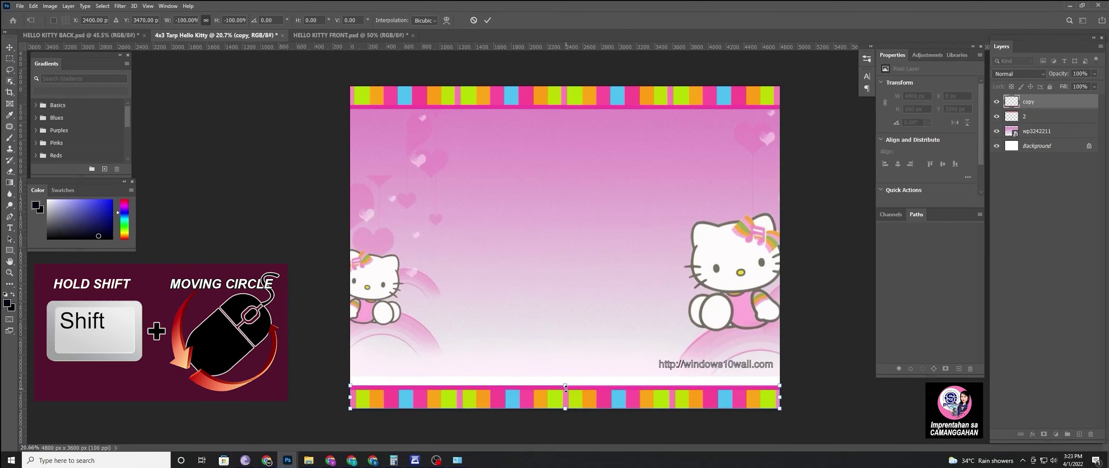
{"action": "mouse_move", "coordinate": [565, 387]}
{"action": "left_mouse_down"}
{"action": "mouse_move", "coordinate": [574, 361]}
{"action": "mouse_move", "coordinate": [550, 387]}
{"action": "left_mouse_up"}
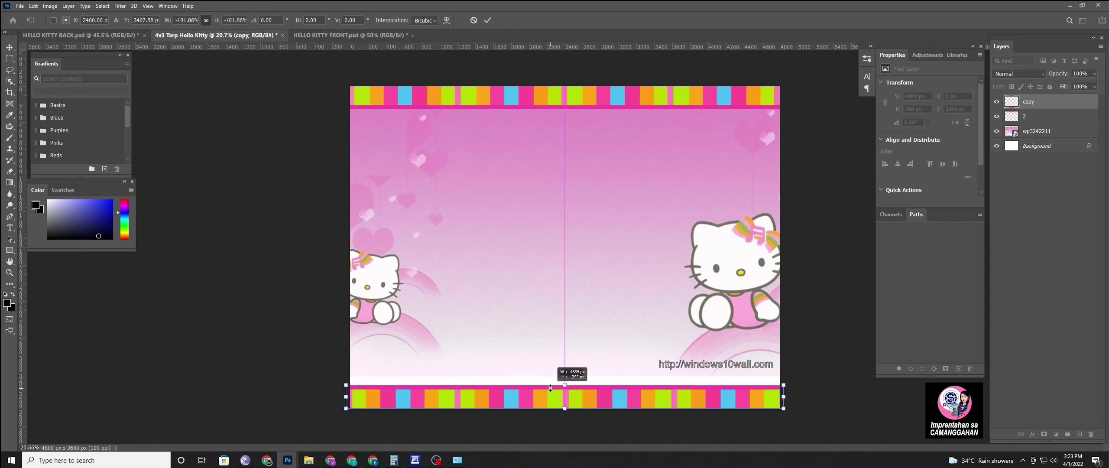
{"action": "left_click", "coordinate": [489, 29]}
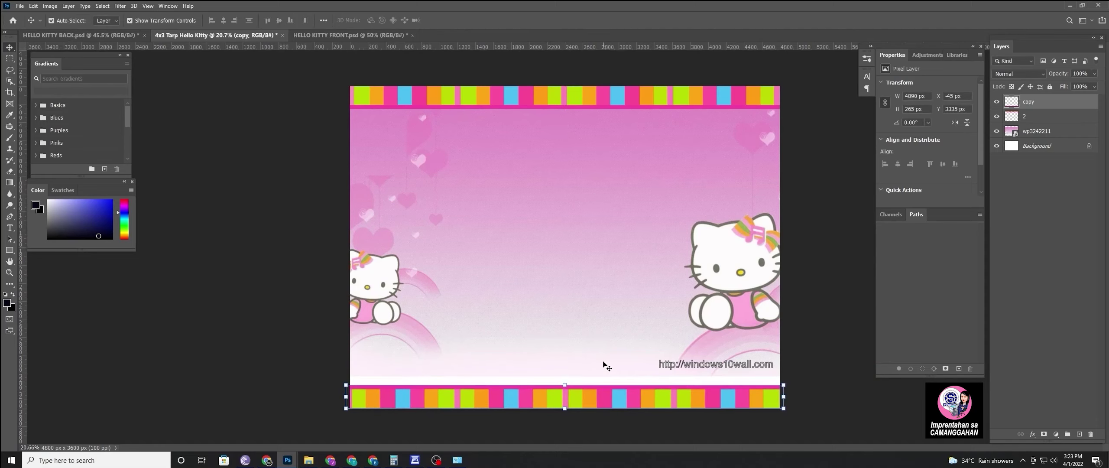
Make the bottom and top striped borders taller, the top one to 551 px
{"action": "left_click", "coordinate": [566, 387]}
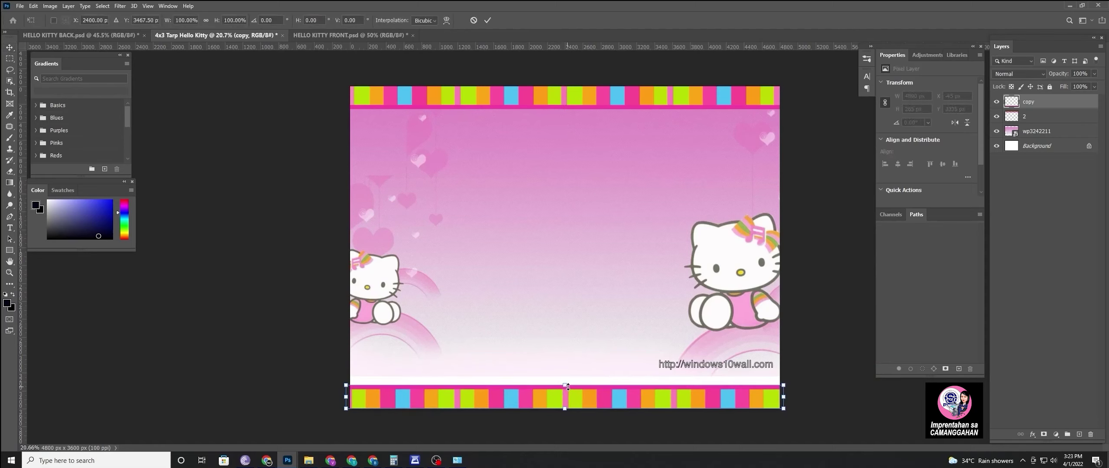
{"action": "key", "text": "shift"}
{"action": "left_click_drag", "start_coordinate": [566, 385], "coordinate": [569, 360]}
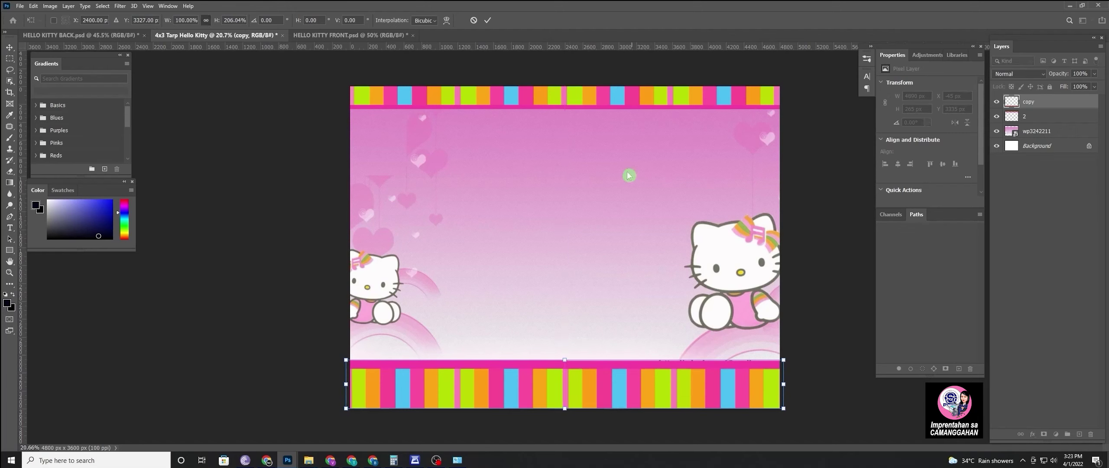
{"action": "left_click", "coordinate": [488, 20]}
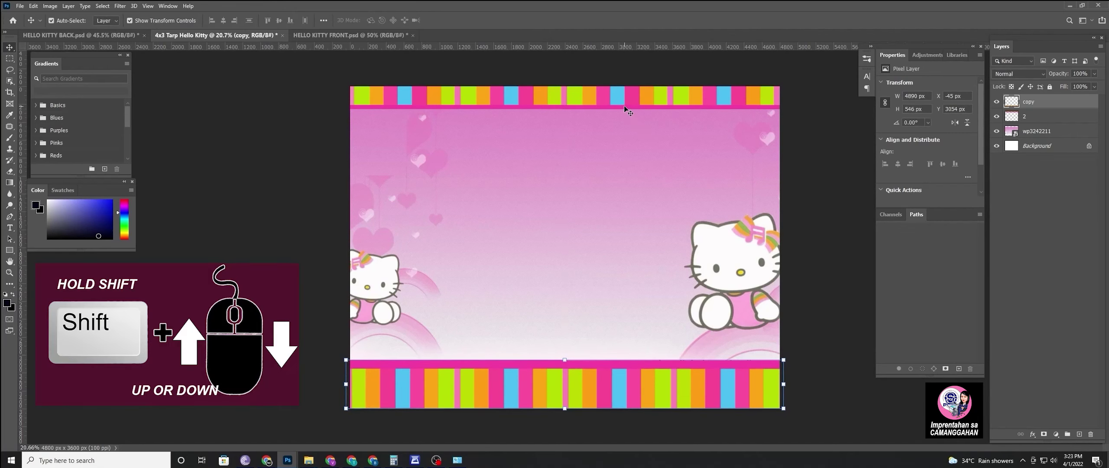
{"action": "left_click", "coordinate": [622, 103]}
{"action": "mouse_move", "coordinate": [564, 113]}
{"action": "left_mouse_down"}
{"action": "mouse_move", "coordinate": [567, 144]}
{"action": "mouse_move", "coordinate": [562, 137]}
{"action": "left_mouse_up"}
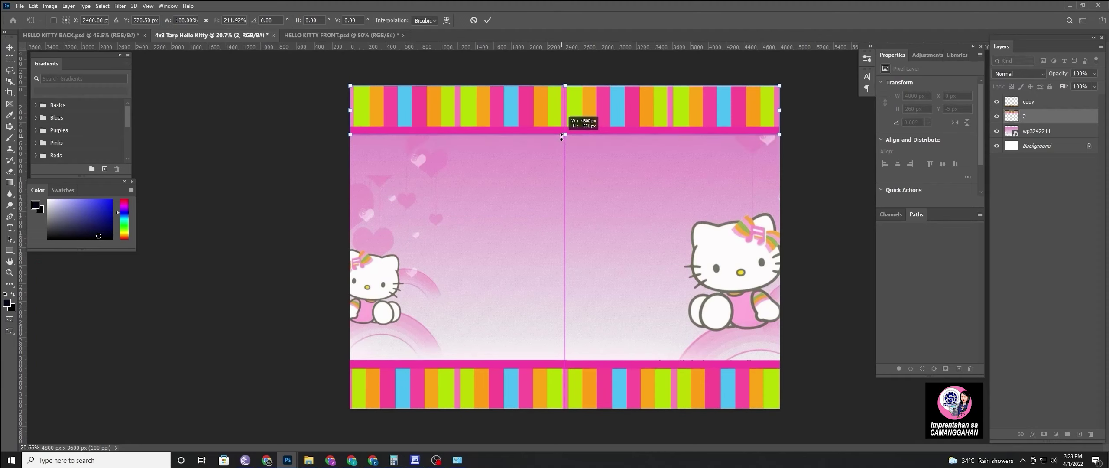
{"action": "left_click", "coordinate": [487, 20]}
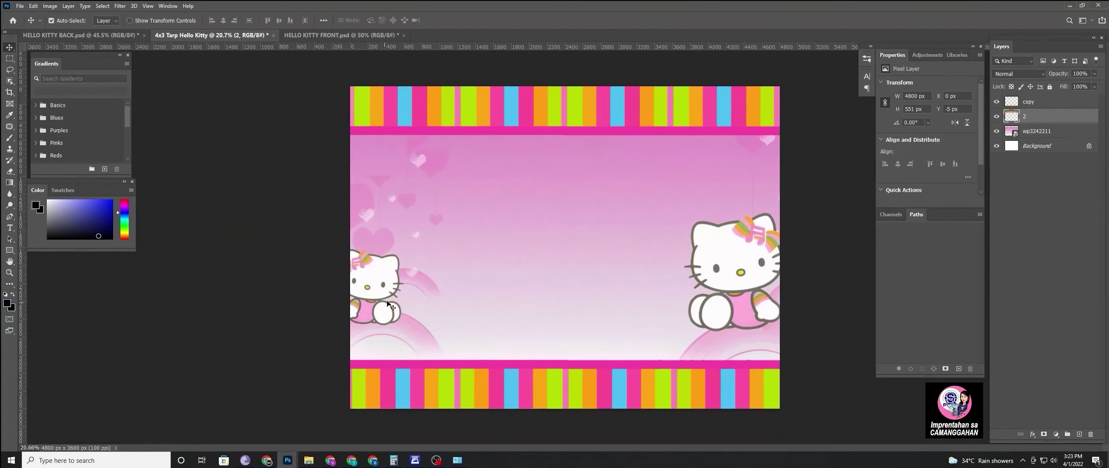
Place the pngwing.com (4) flower frame, rotated about 27°, in the lower left
{"action": "left_click", "coordinate": [26, 9]}
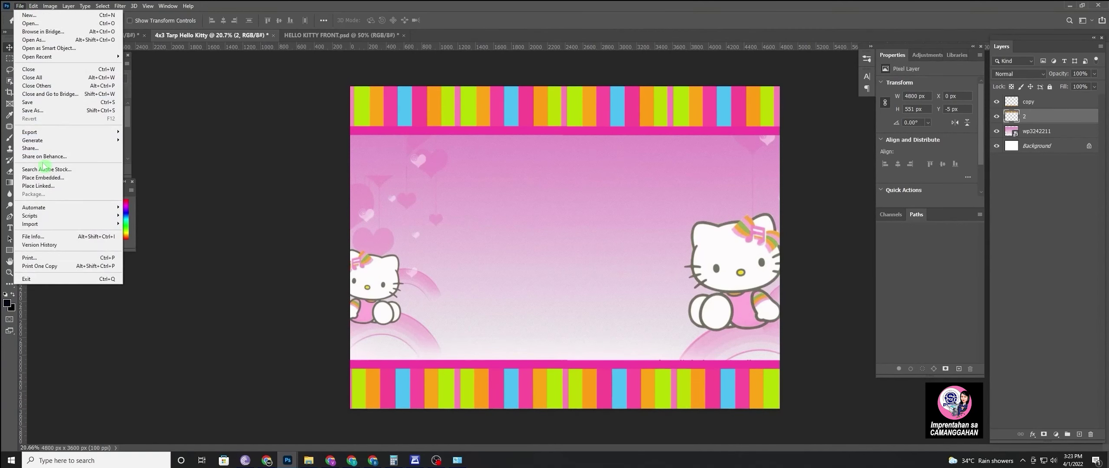
{"action": "left_click", "coordinate": [43, 180]}
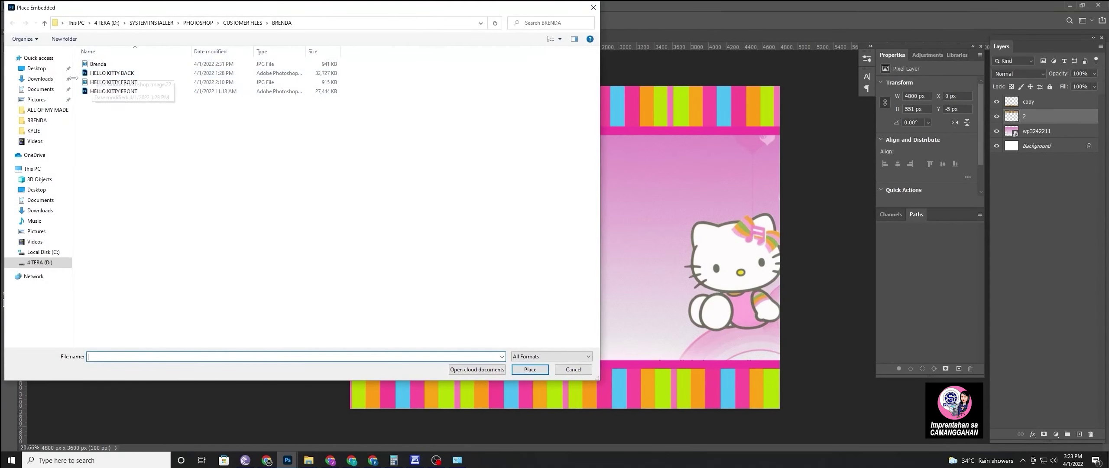
{"action": "left_click", "coordinate": [46, 79]}
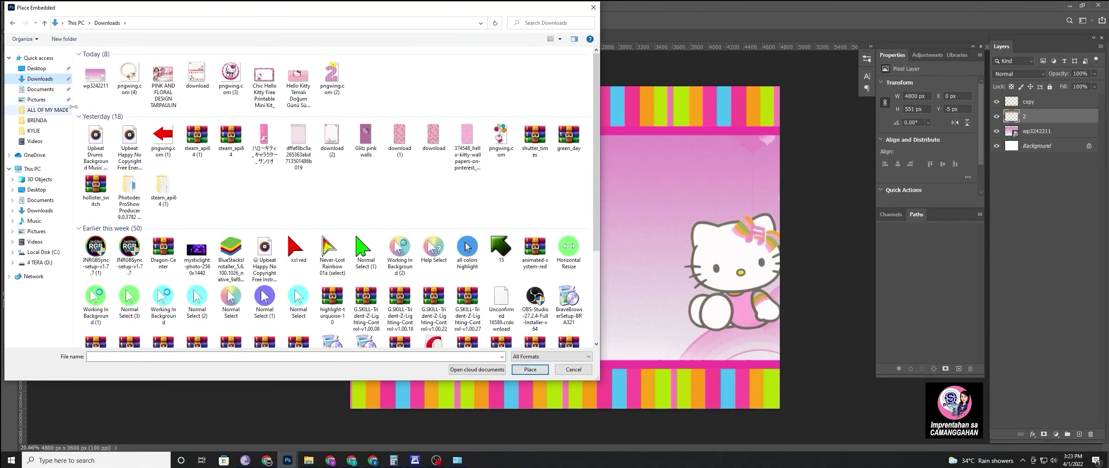
{"action": "double_click", "coordinate": [126, 82]}
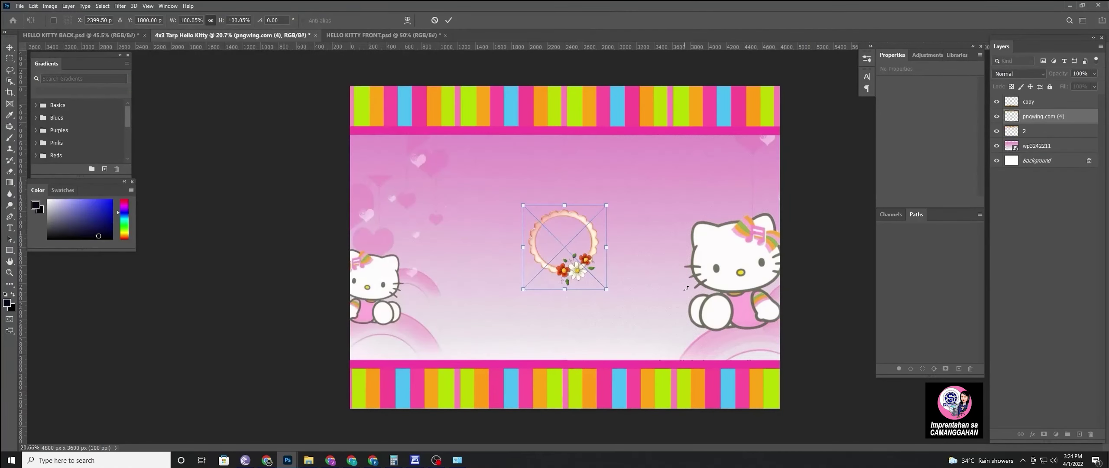
{"action": "left_click_drag", "start_coordinate": [626, 254], "coordinate": [627, 289]}
{"action": "mouse_move", "coordinate": [588, 260]}
{"action": "left_mouse_down"}
{"action": "mouse_move", "coordinate": [442, 325]}
{"action": "mouse_move", "coordinate": [480, 345]}
{"action": "mouse_move", "coordinate": [455, 343]}
{"action": "left_mouse_up"}
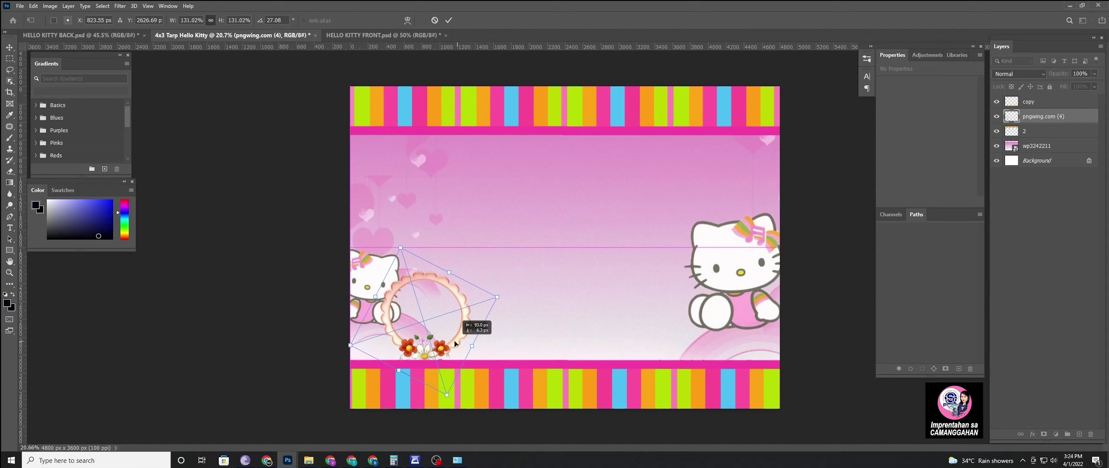
Commit the frame, duplicate it twice, and move the copies up toward the top centre
{"action": "left_click", "coordinate": [448, 20]}
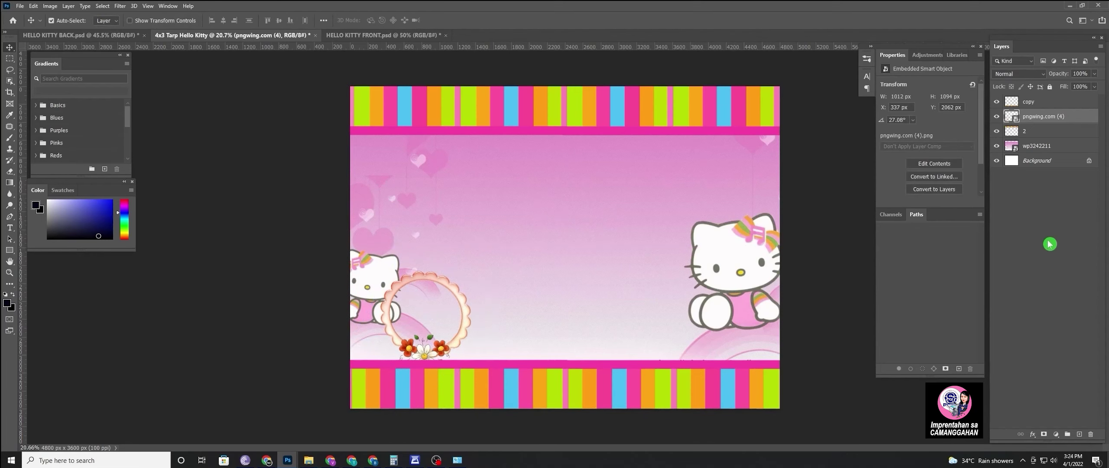
{"action": "right_click", "coordinate": [1080, 119]}
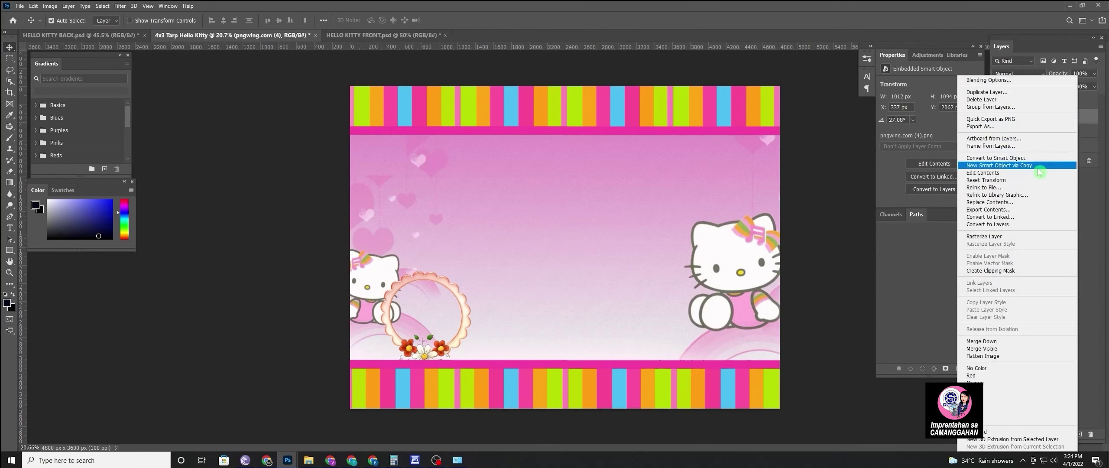
{"action": "left_click", "coordinate": [1026, 92]}
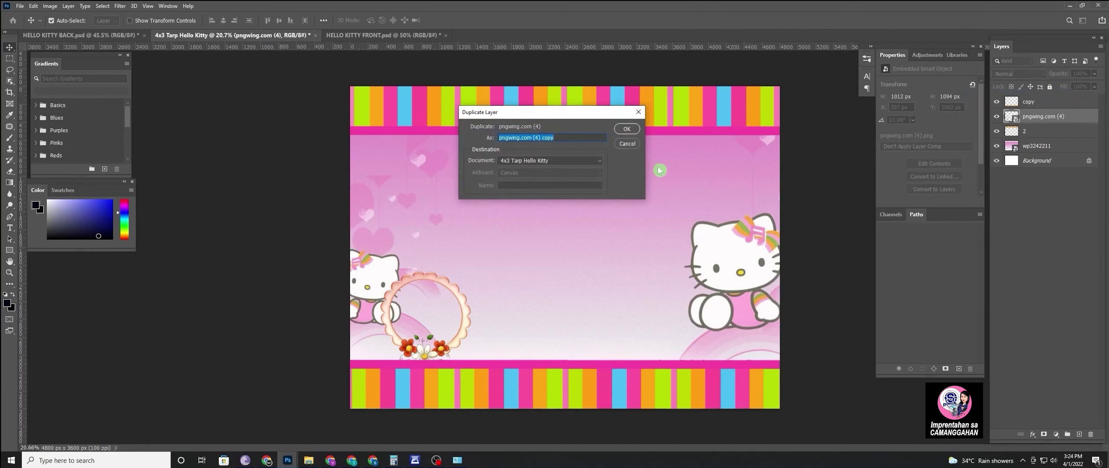
{"action": "type", "text": "1"}
{"action": "left_click", "coordinate": [630, 129]}
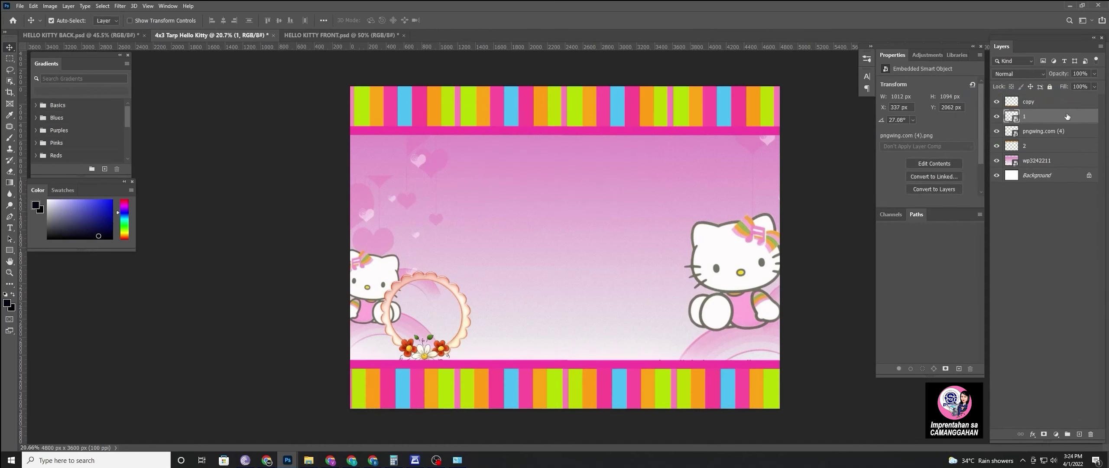
{"action": "right_click", "coordinate": [1067, 117]}
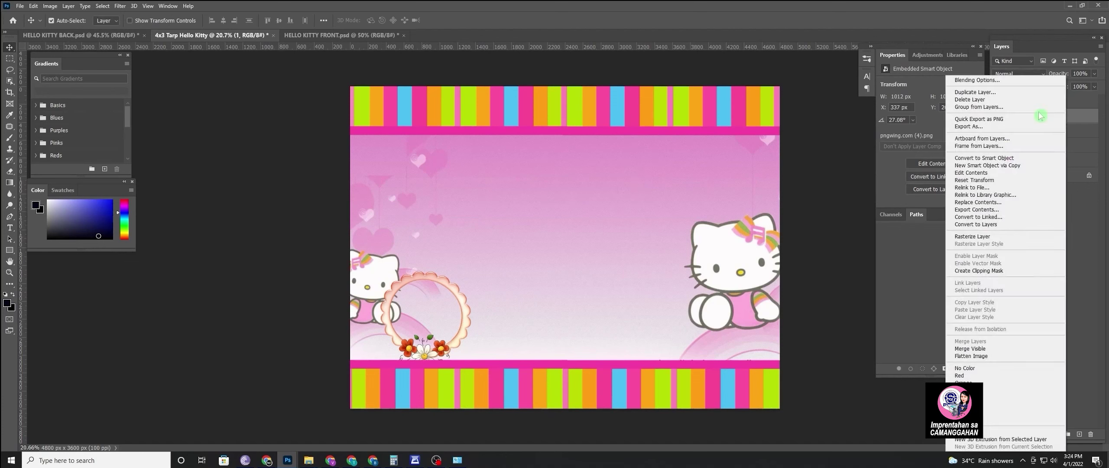
{"action": "left_click", "coordinate": [1003, 92]}
{"action": "left_click", "coordinate": [624, 131]}
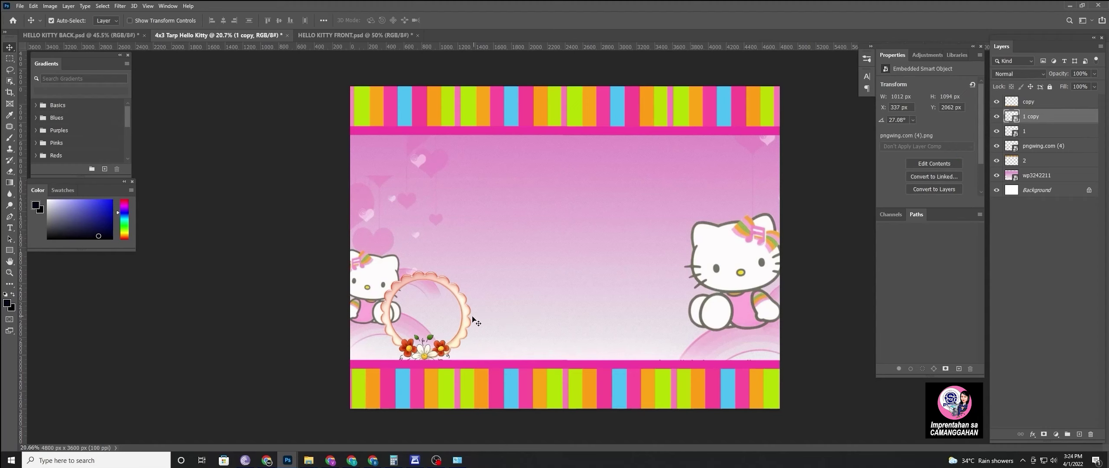
{"action": "mouse_move", "coordinate": [469, 315]}
{"action": "left_mouse_down"}
{"action": "mouse_move", "coordinate": [563, 271]}
{"action": "mouse_move", "coordinate": [553, 262]}
{"action": "left_mouse_up"}
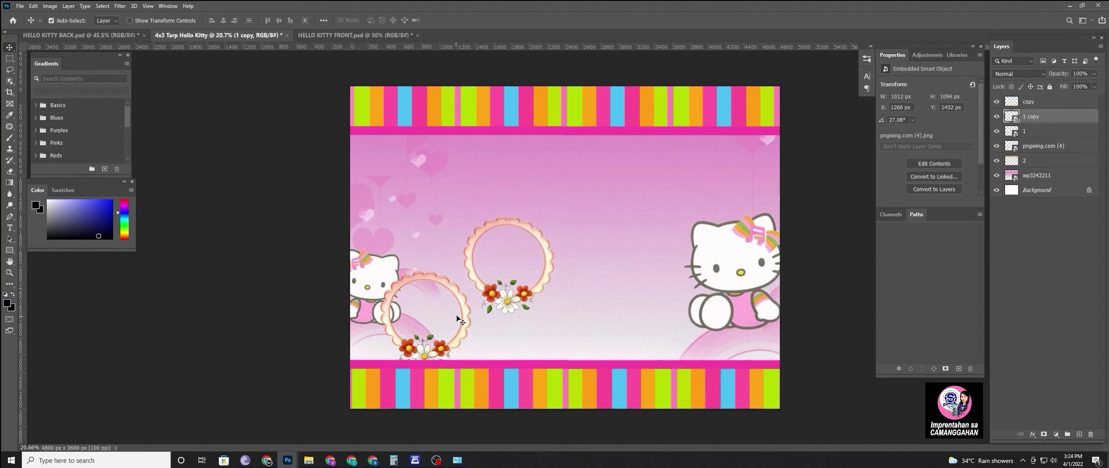
{"action": "left_click_drag", "start_coordinate": [462, 311], "coordinate": [601, 174]}
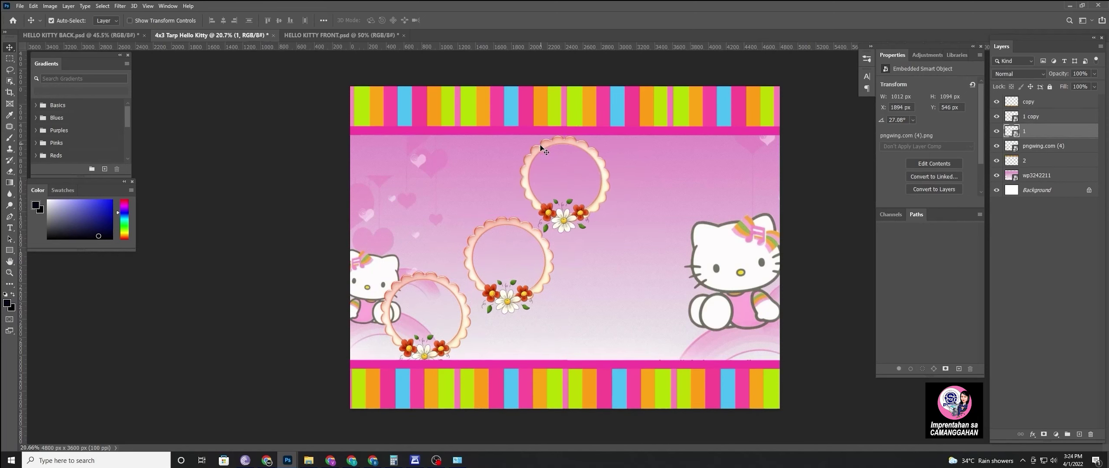
Enlarge the top and middle flower frames with Free Transform
{"action": "left_click", "coordinate": [147, 21]}
{"action": "left_click", "coordinate": [565, 133]}
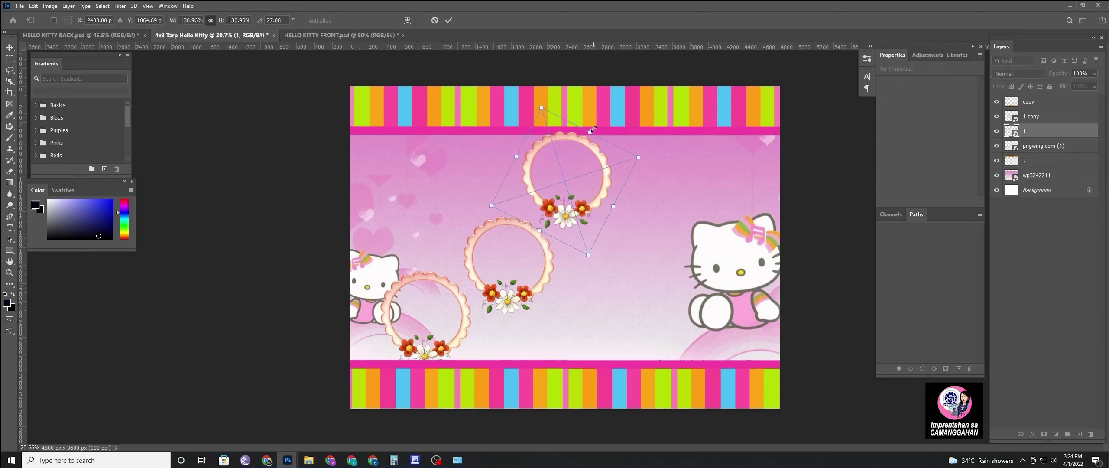
{"action": "left_click_drag", "start_coordinate": [590, 130], "coordinate": [629, 106]}
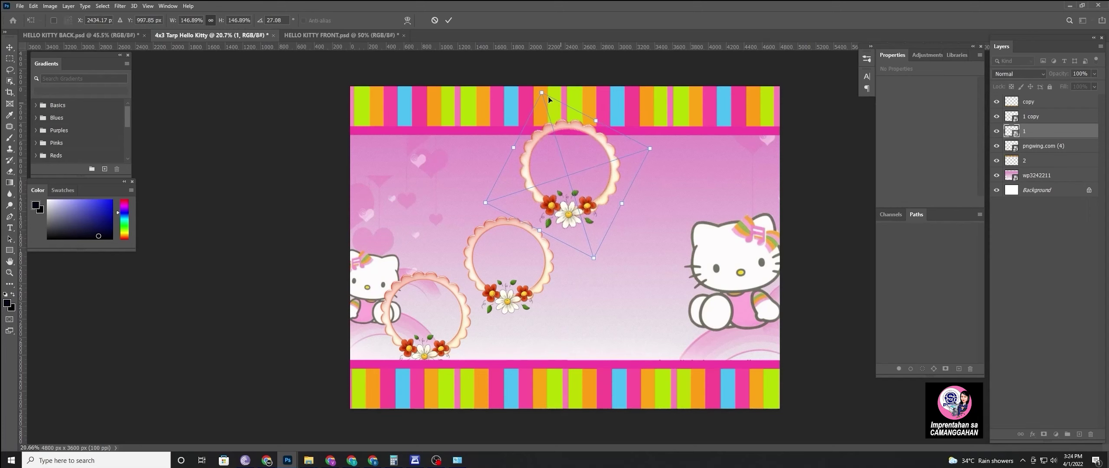
{"action": "left_click", "coordinate": [451, 26]}
{"action": "left_click", "coordinate": [530, 282]}
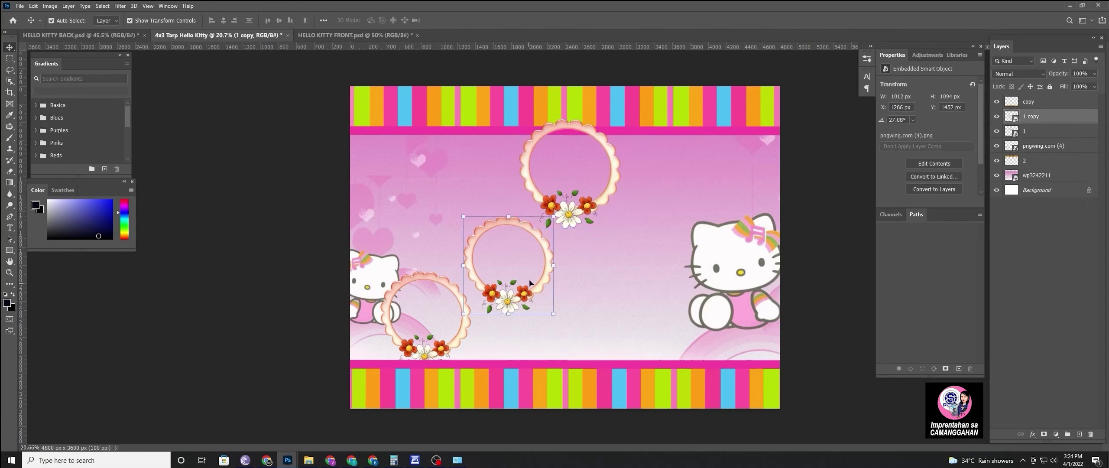
{"action": "left_click", "coordinate": [511, 214]}
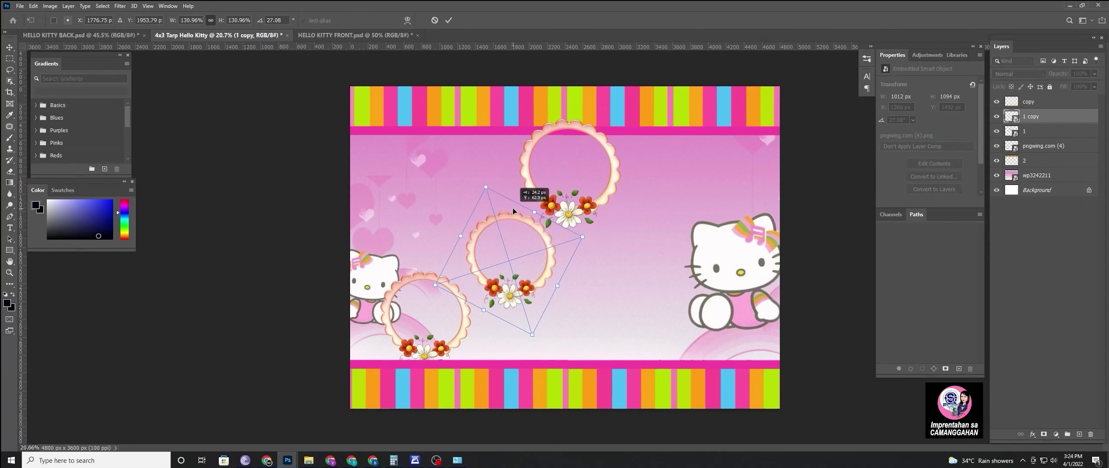
{"action": "left_click_drag", "start_coordinate": [460, 234], "coordinate": [453, 232]}
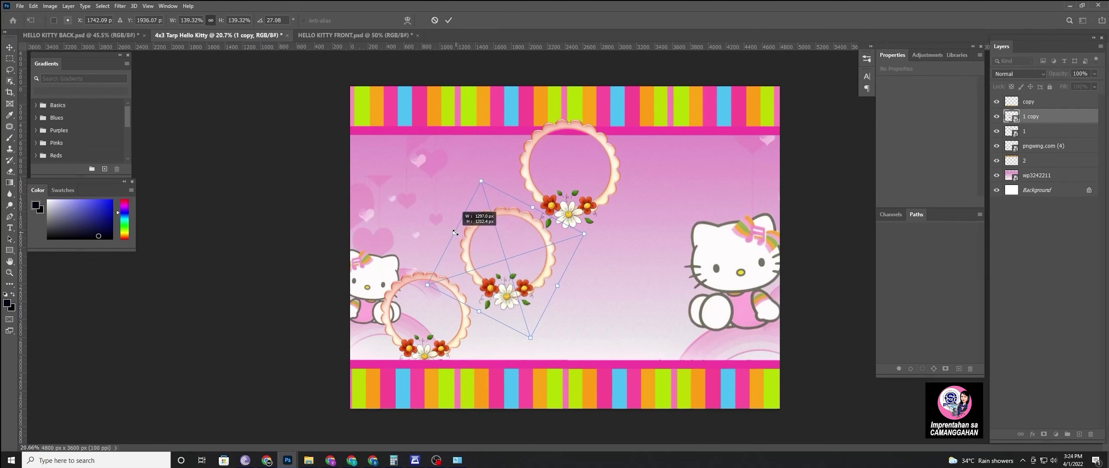
{"action": "left_click", "coordinate": [449, 26]}
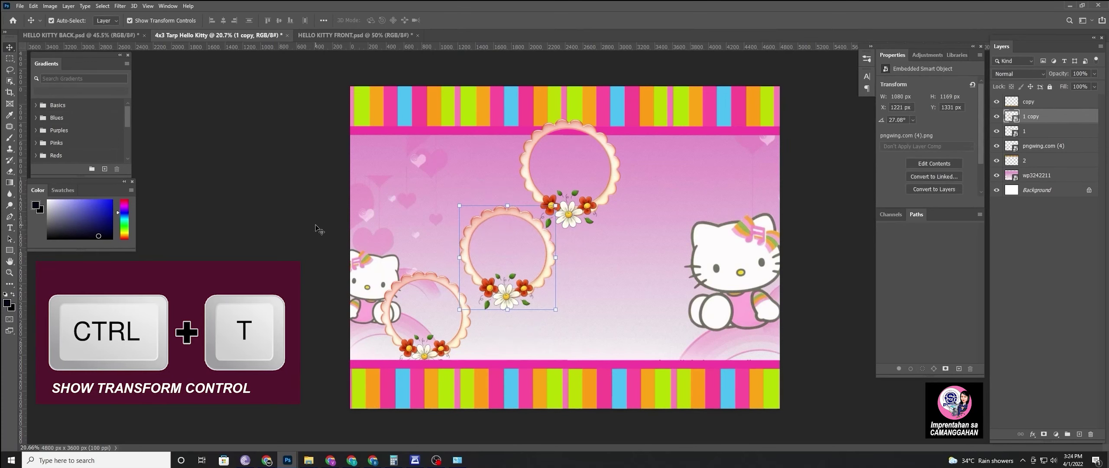
Fine-tune the three frames into a diagonal row rising to the top centre
{"action": "left_click", "coordinate": [137, 22]}
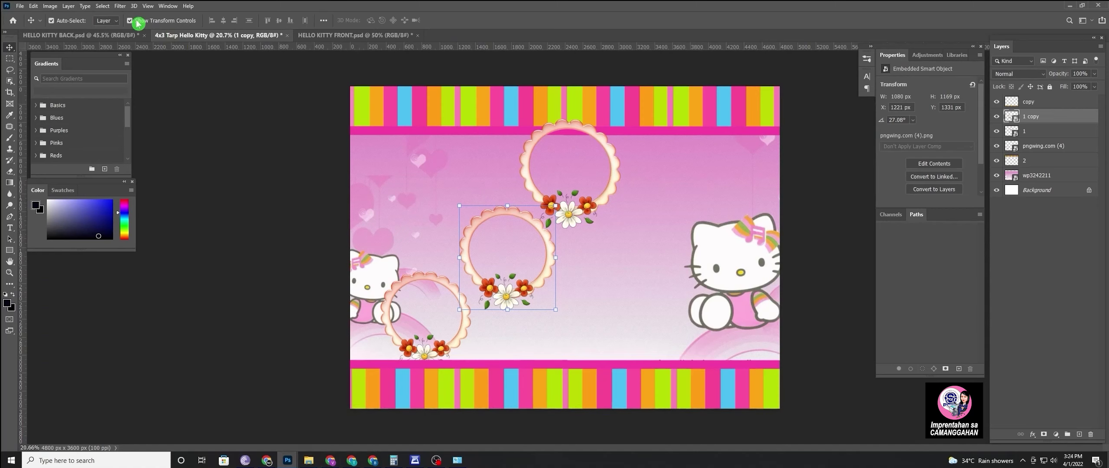
{"action": "left_click", "coordinate": [135, 23]}
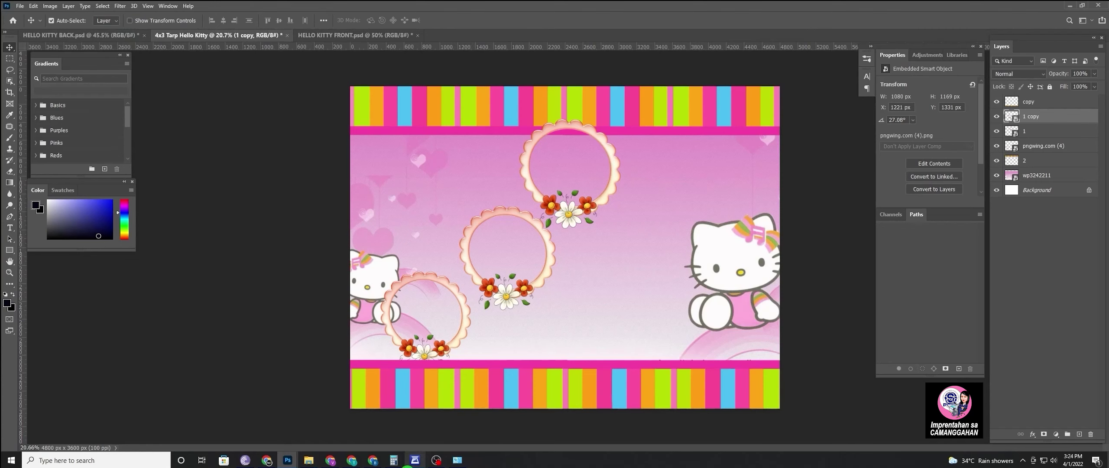
{"action": "left_click_drag", "start_coordinate": [560, 124], "coordinate": [562, 108]}
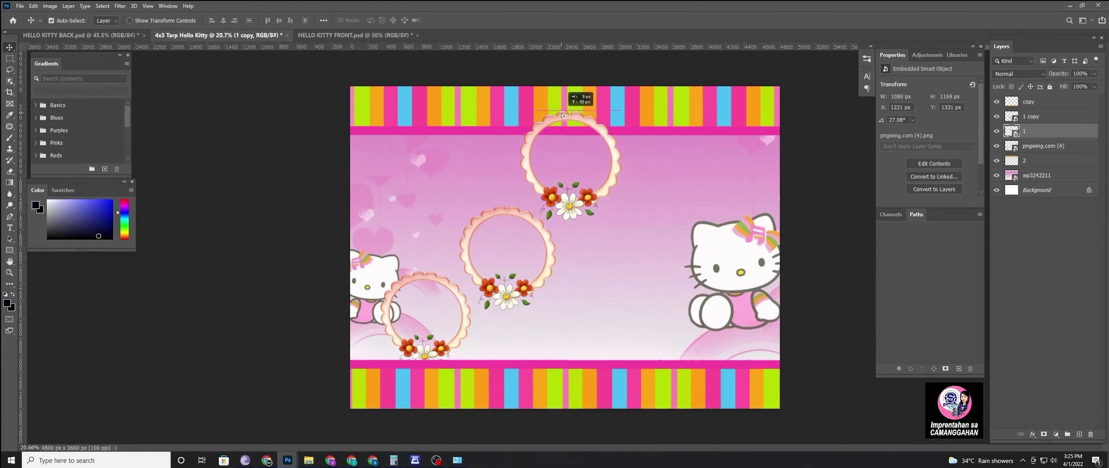
{"action": "left_click_drag", "start_coordinate": [481, 286], "coordinate": [480, 294]}
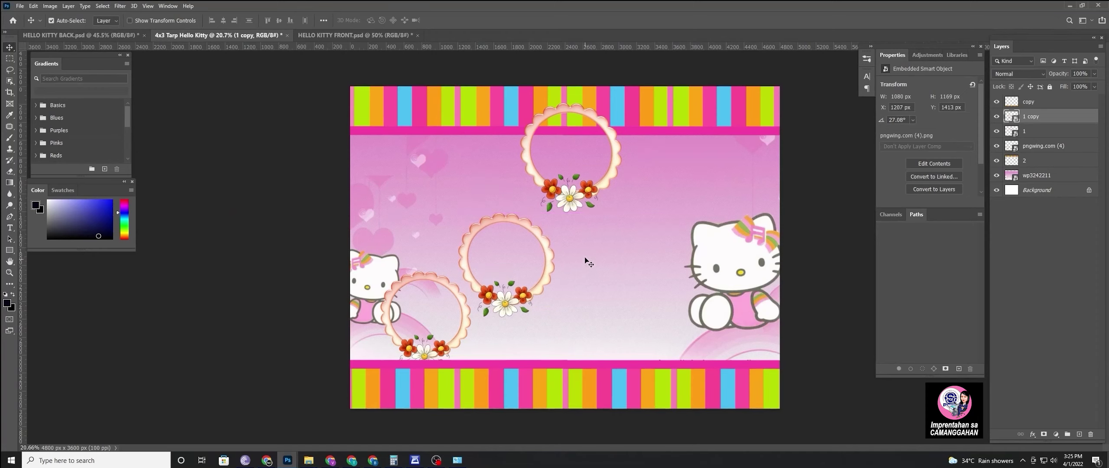
{"action": "left_click_drag", "start_coordinate": [528, 224], "coordinate": [525, 225]}
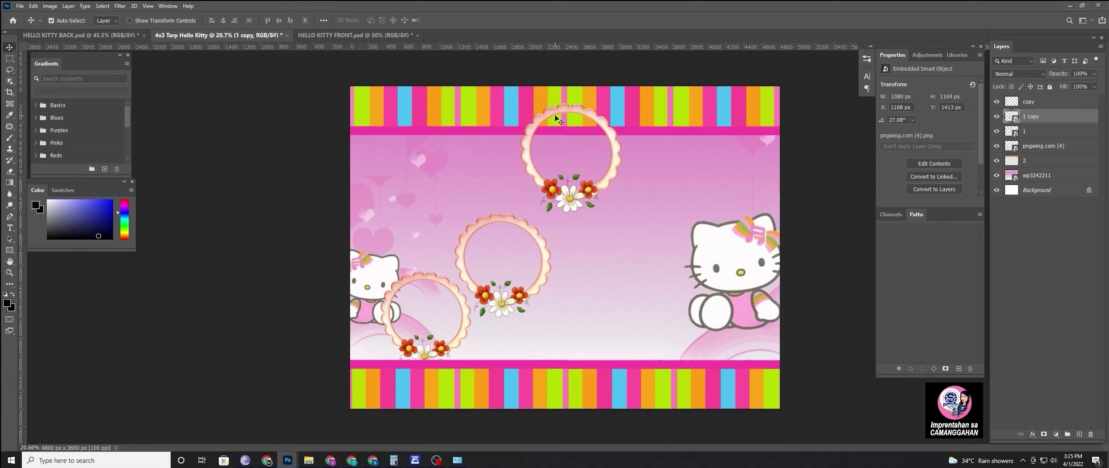
{"action": "left_click_drag", "start_coordinate": [555, 115], "coordinate": [548, 113]}
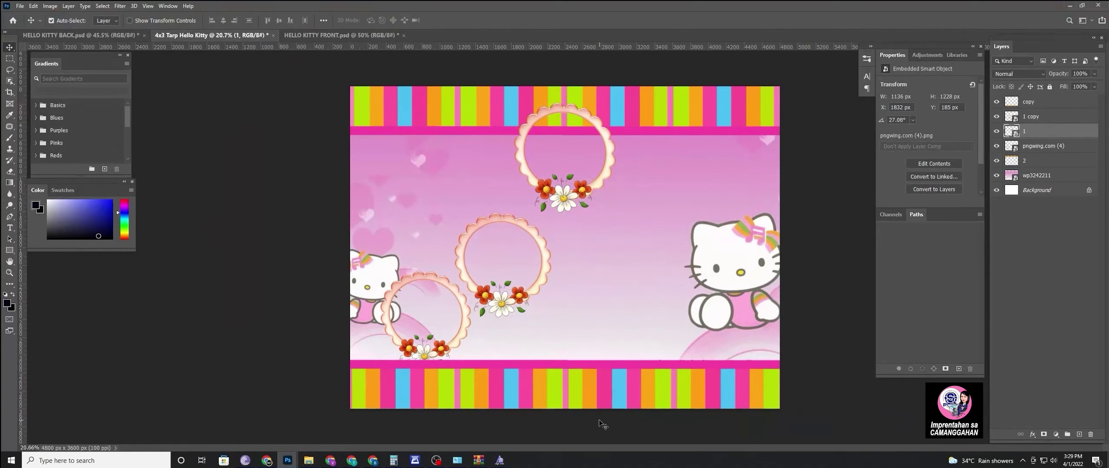
Add a new layer with placeholder text right of the middle frame, scaled to 207.9 pt
{"action": "left_click", "coordinate": [1061, 104]}
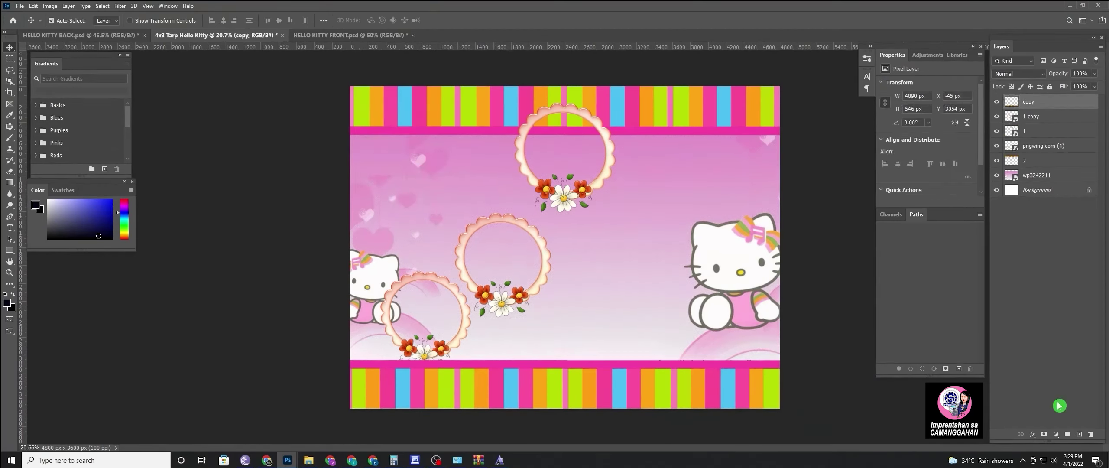
{"action": "left_click", "coordinate": [1078, 434]}
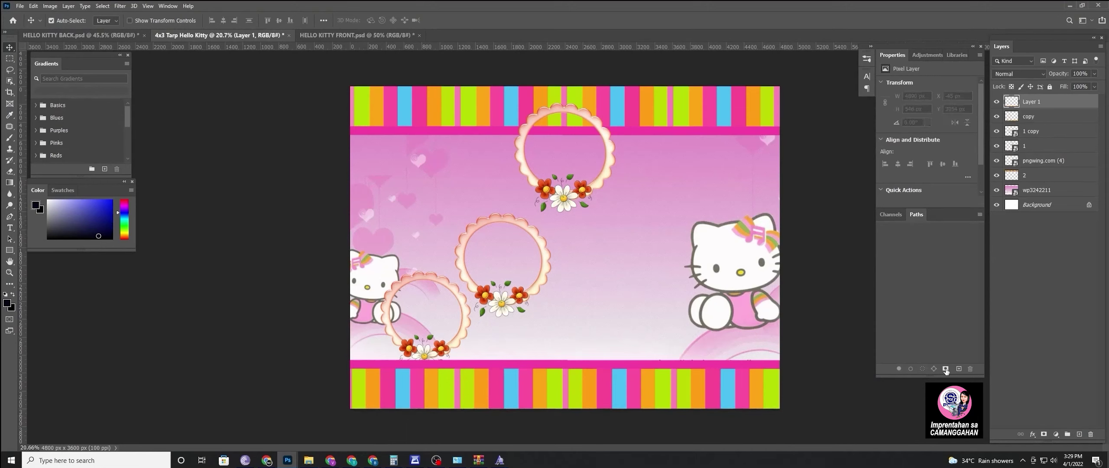
{"action": "key", "text": "t"}
{"action": "left_click", "coordinate": [559, 225]}
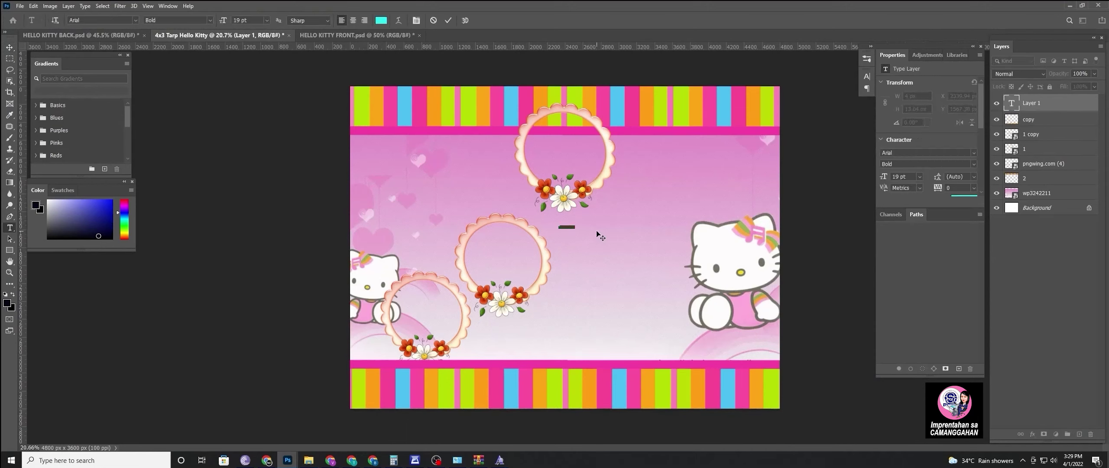
{"action": "left_click", "coordinate": [454, 21]}
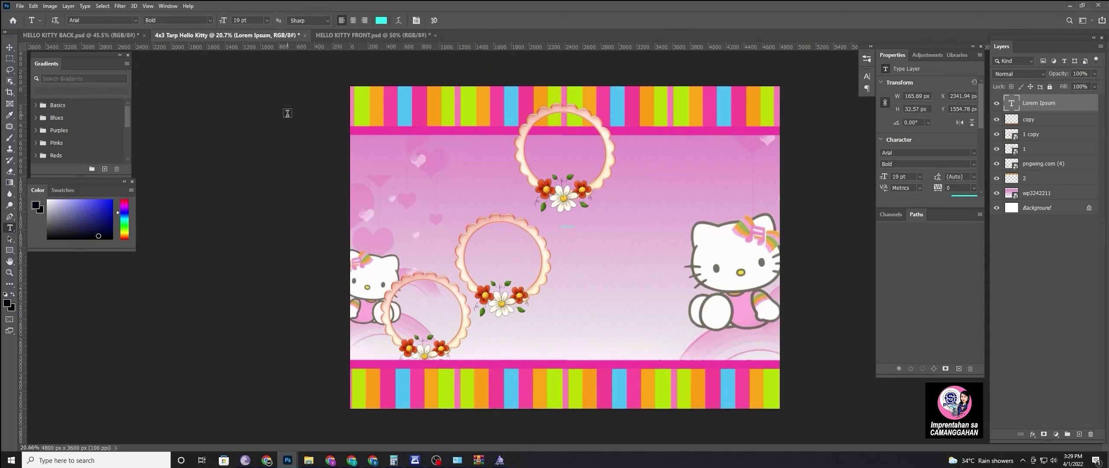
{"action": "key", "text": "ctrl+t"}
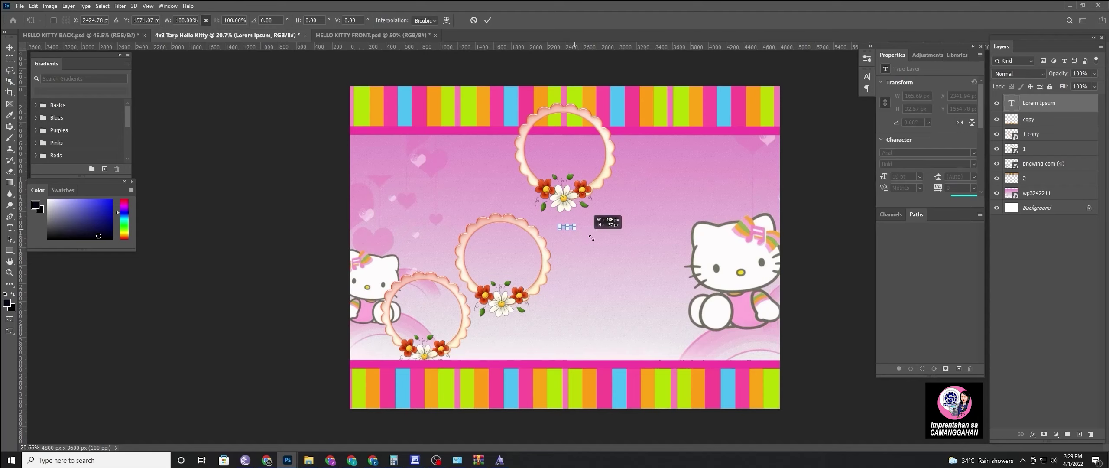
{"action": "left_click_drag", "start_coordinate": [574, 229], "coordinate": [721, 256]}
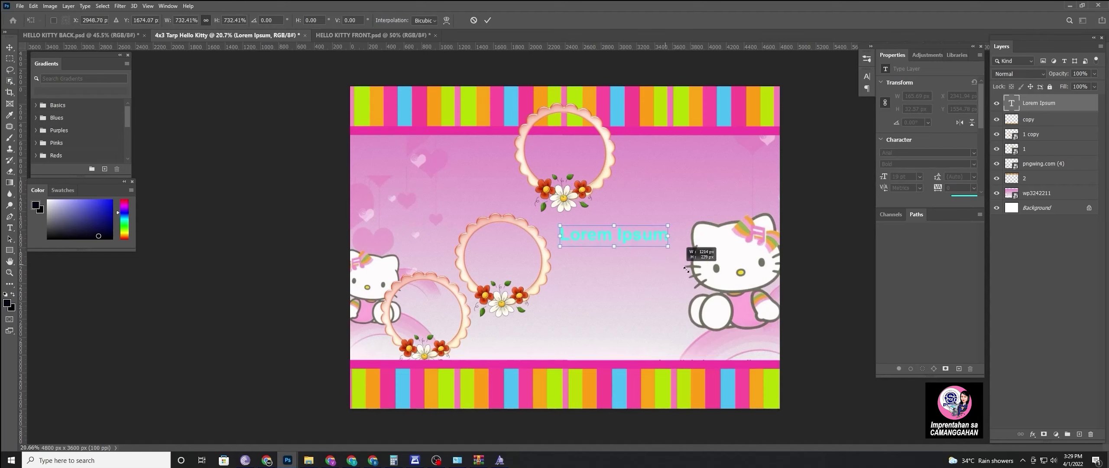
{"action": "left_click", "coordinate": [487, 20]}
Replace the placeholder text with the baby's name
{"action": "left_click_drag", "start_coordinate": [716, 241], "coordinate": [421, 278]}
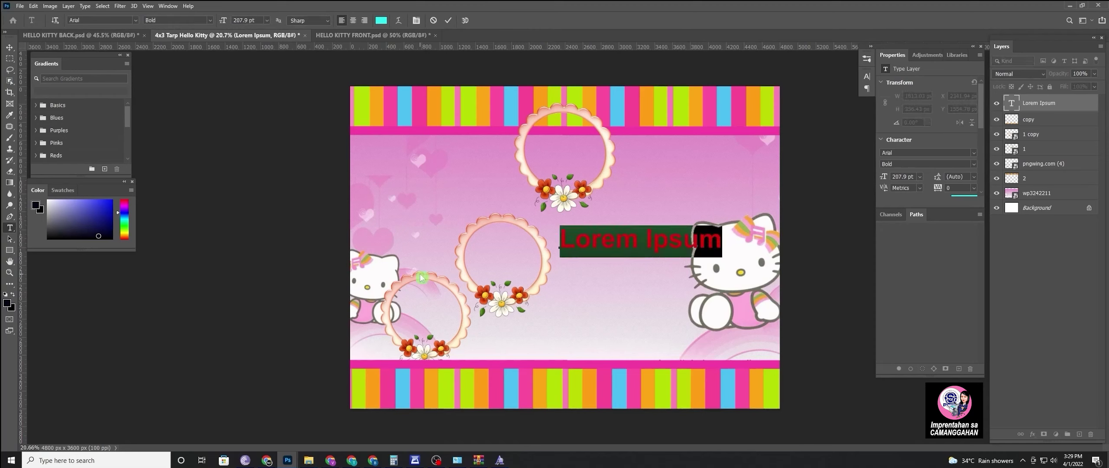
{"action": "type", "text": "Athen"}
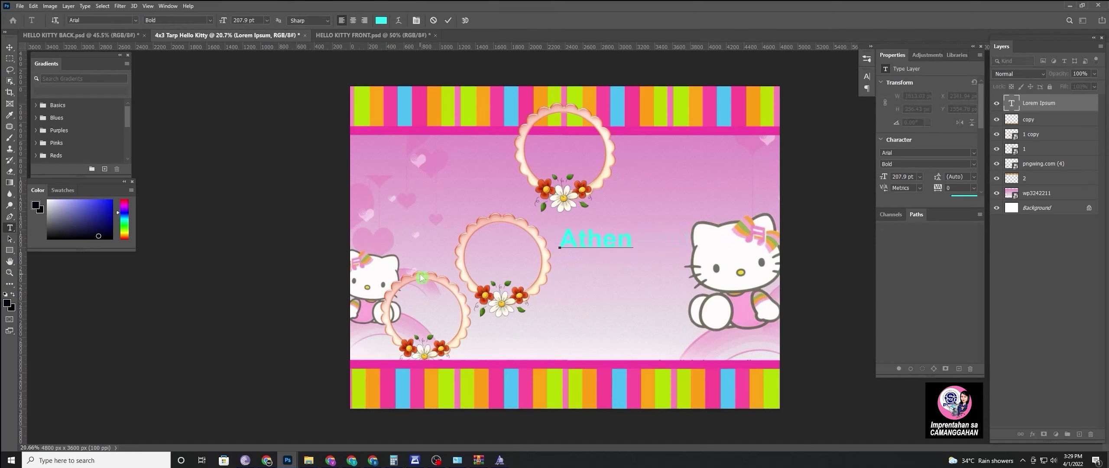
{"action": "type", "text": "th"}
{"action": "left_click", "coordinate": [448, 21]}
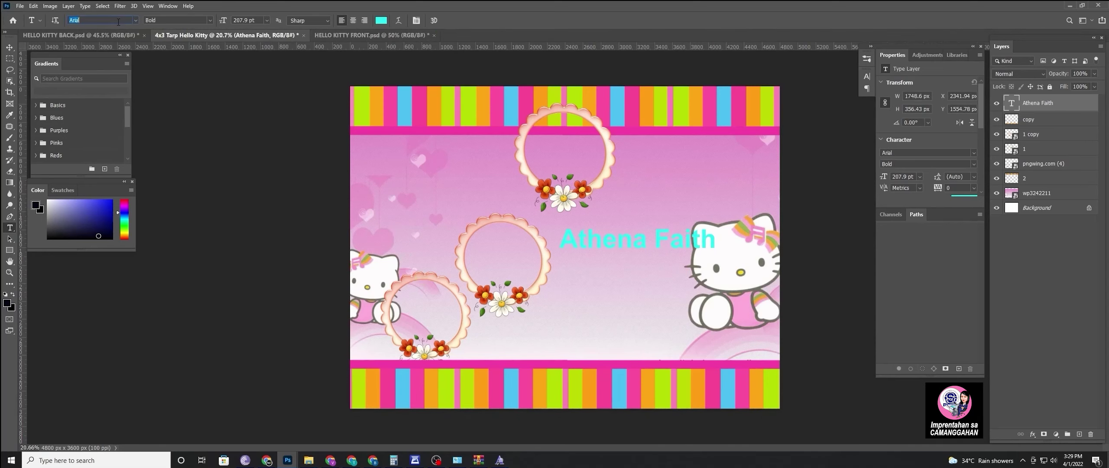
Set the name title's font to Smiling Quotes
{"action": "left_click", "coordinate": [118, 21]}
{"action": "type", "text": "ami"}
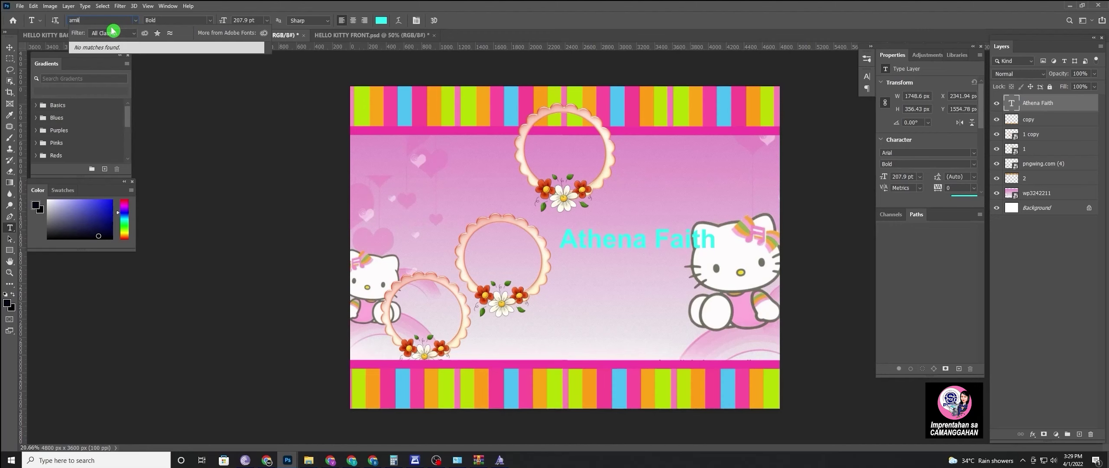
{"action": "key", "text": "BackSpace"}
{"action": "key", "text": "BackSpace"}
{"action": "key", "text": "BackSpace"}
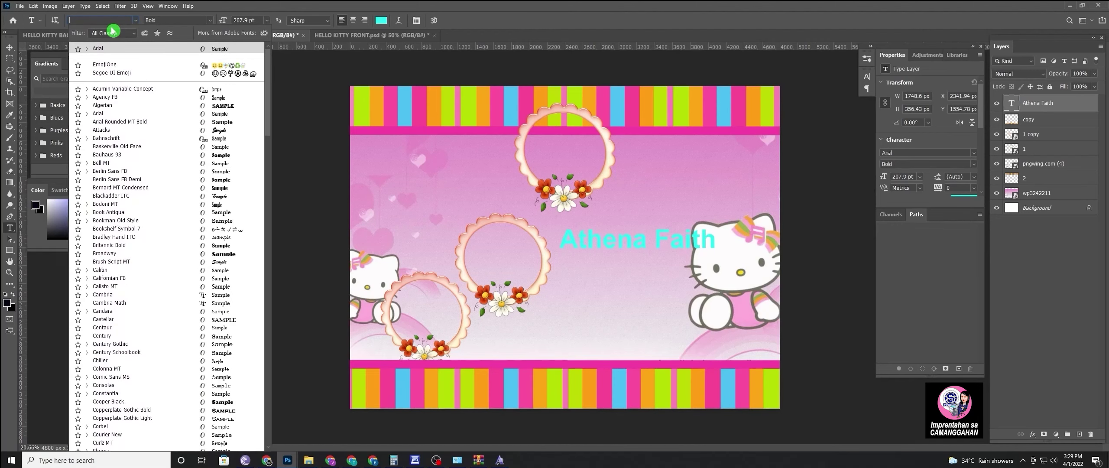
{"action": "type", "text": "smi"}
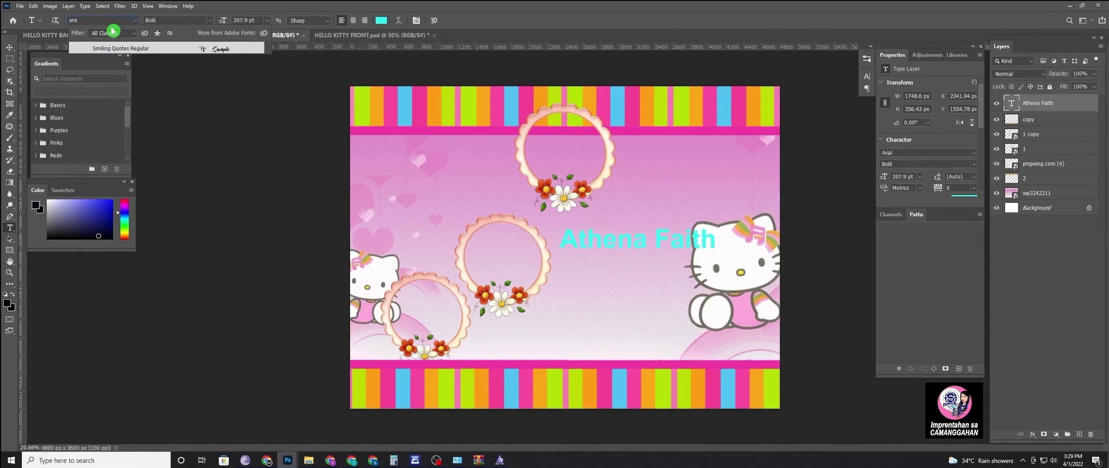
{"action": "left_click", "coordinate": [117, 49]}
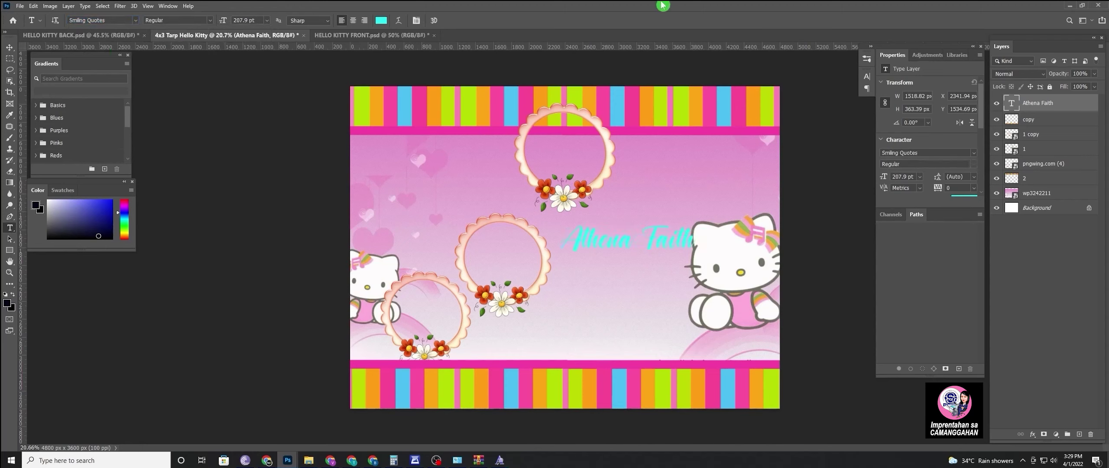
Enlarge the name title to 354.03 pt and shift it slightly up
{"action": "key", "text": "ctrl+t"}
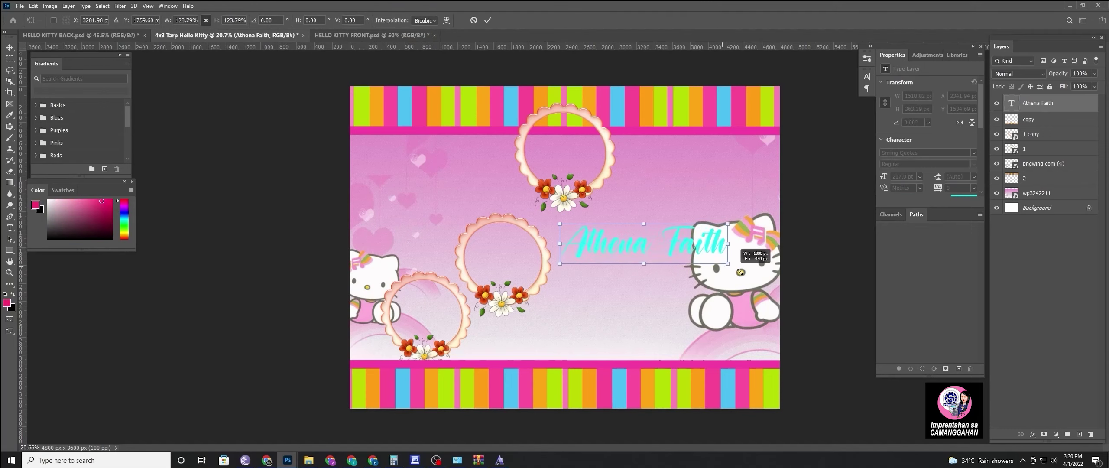
{"action": "left_click_drag", "start_coordinate": [695, 256], "coordinate": [759, 271]}
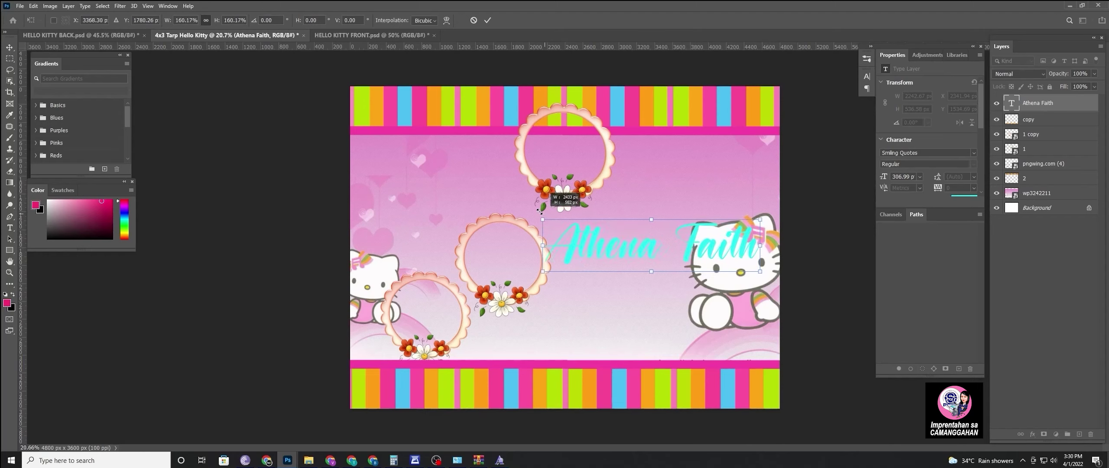
{"action": "left_click_drag", "start_coordinate": [560, 224], "coordinate": [529, 217]}
{"action": "left_click_drag", "start_coordinate": [626, 251], "coordinate": [628, 237]}
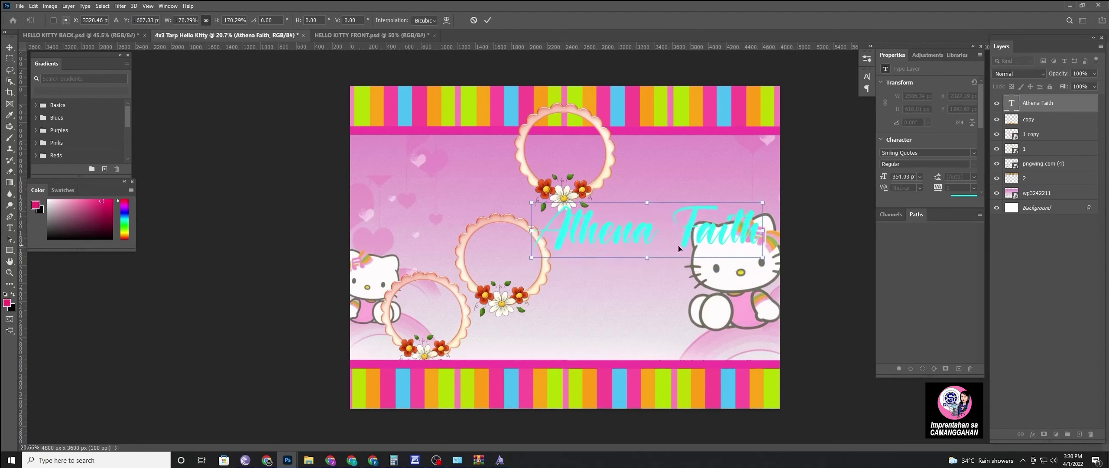
{"action": "left_click", "coordinate": [487, 20]}
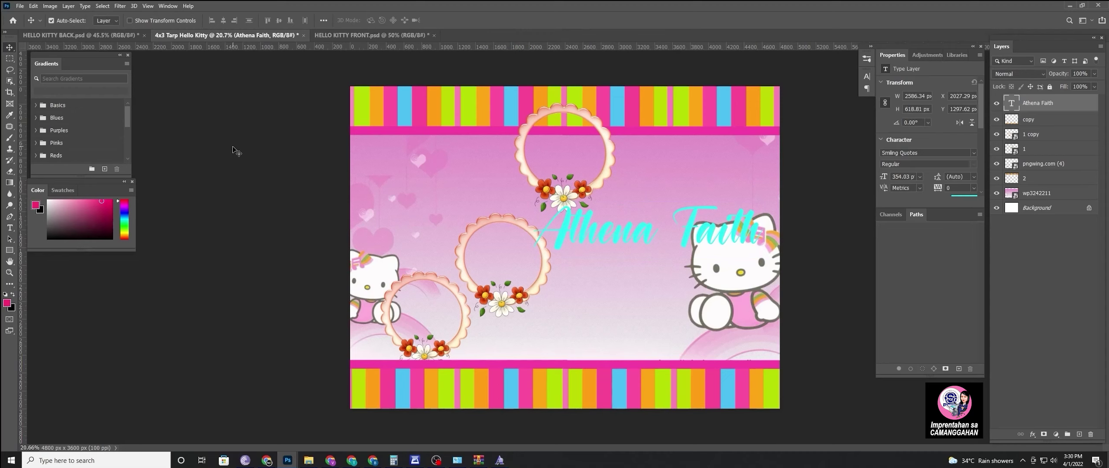
Make the Athena Faith title text pink using the sampled pink colour
{"action": "left_click", "coordinate": [10, 227]}
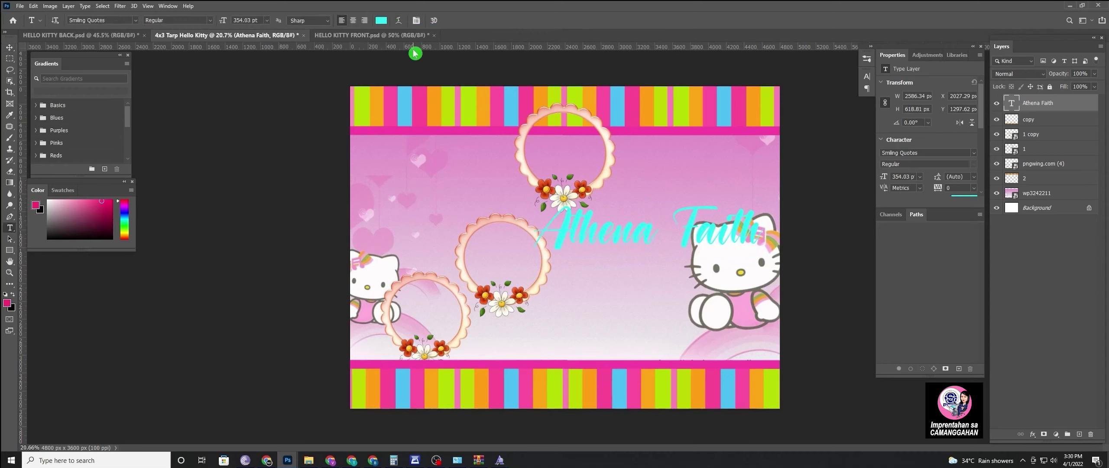
{"action": "left_click", "coordinate": [381, 20]}
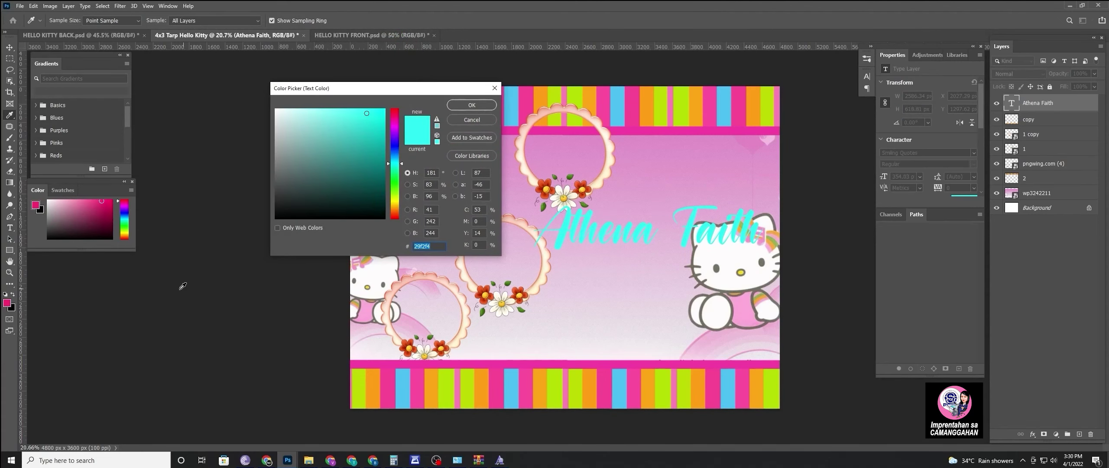
{"action": "left_click", "coordinate": [7, 304]}
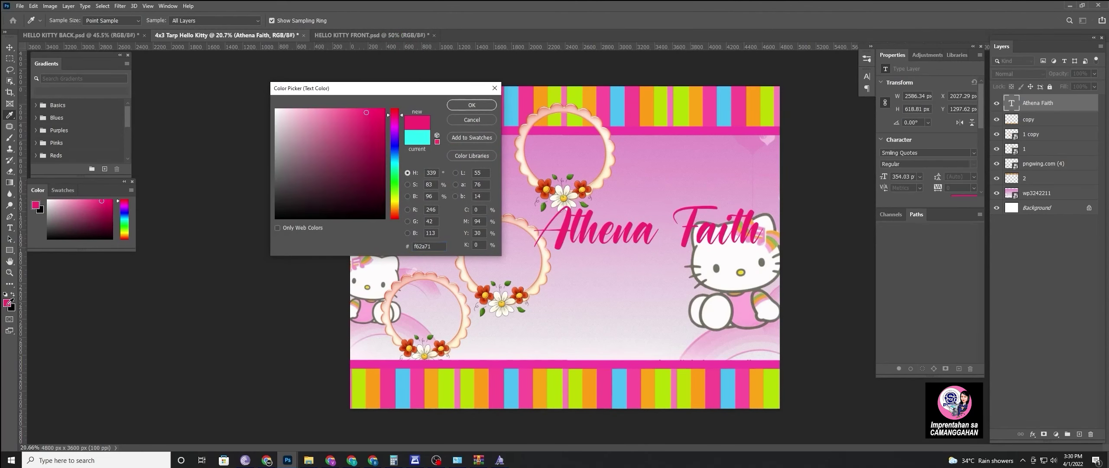
{"action": "left_click", "coordinate": [472, 105]}
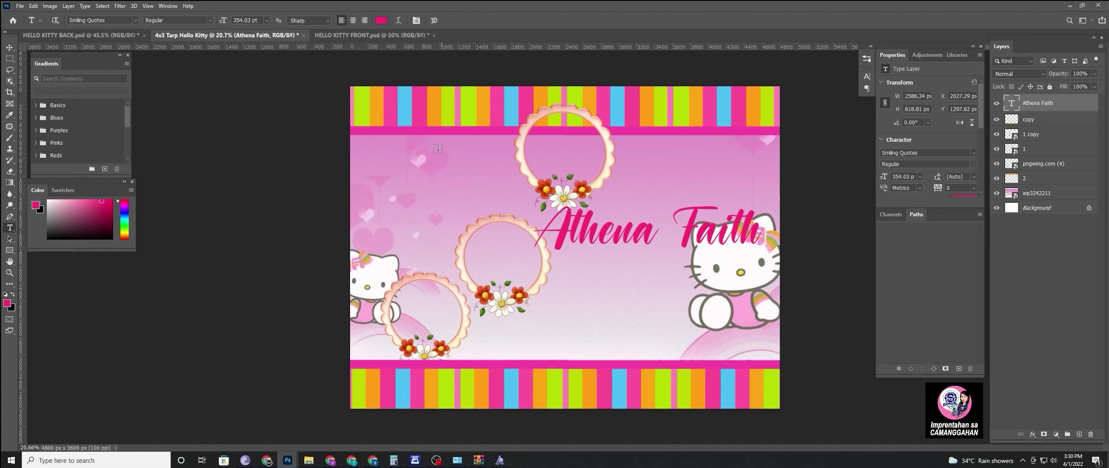
Add a white outline Stroke layer style to the Athena Faith title
{"action": "double_click", "coordinate": [1080, 106]}
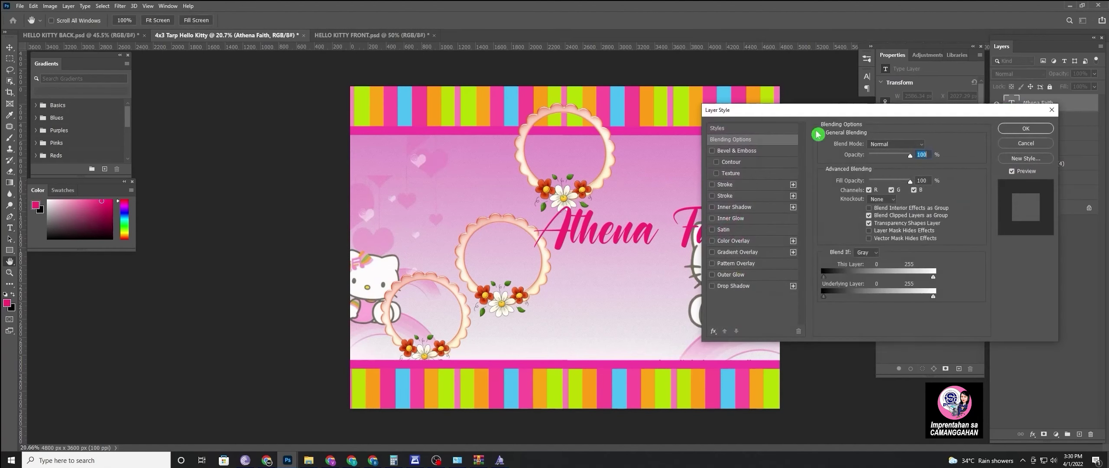
{"action": "left_click", "coordinate": [743, 187]}
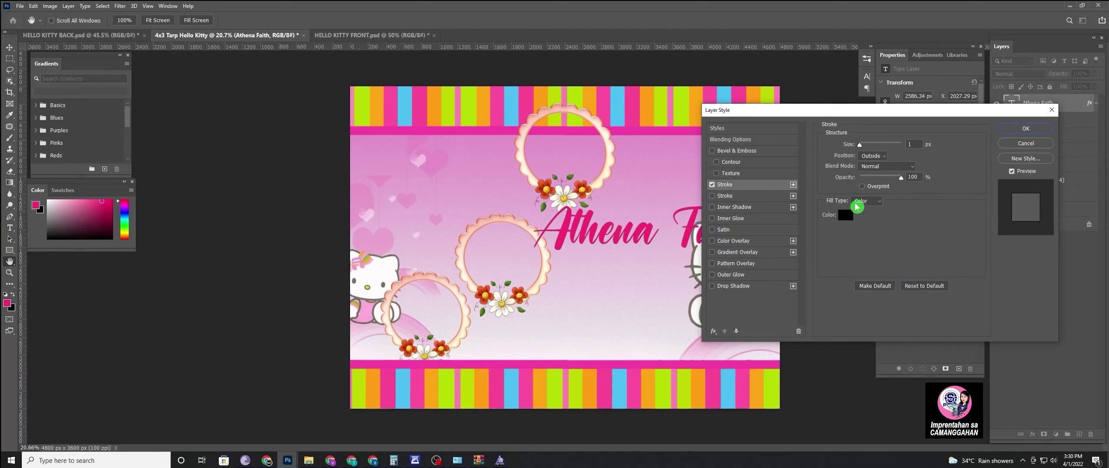
{"action": "left_click", "coordinate": [845, 214]}
{"action": "left_click", "coordinate": [304, 117]}
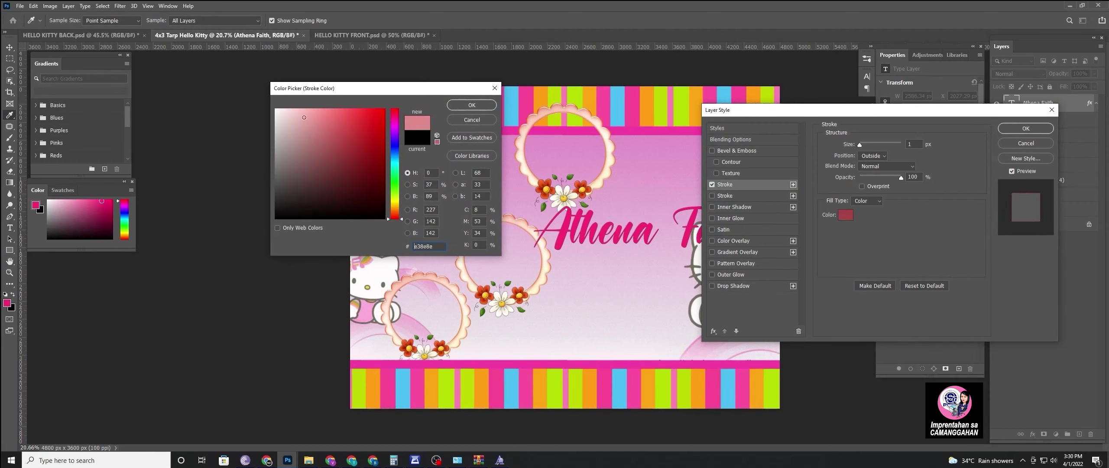
{"action": "left_click", "coordinate": [471, 105]}
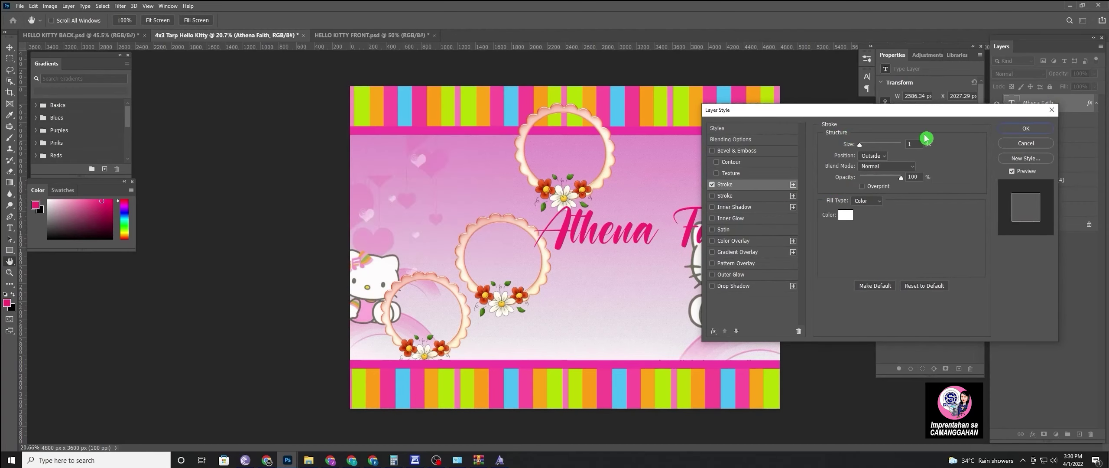
{"action": "left_click", "coordinate": [921, 141]}
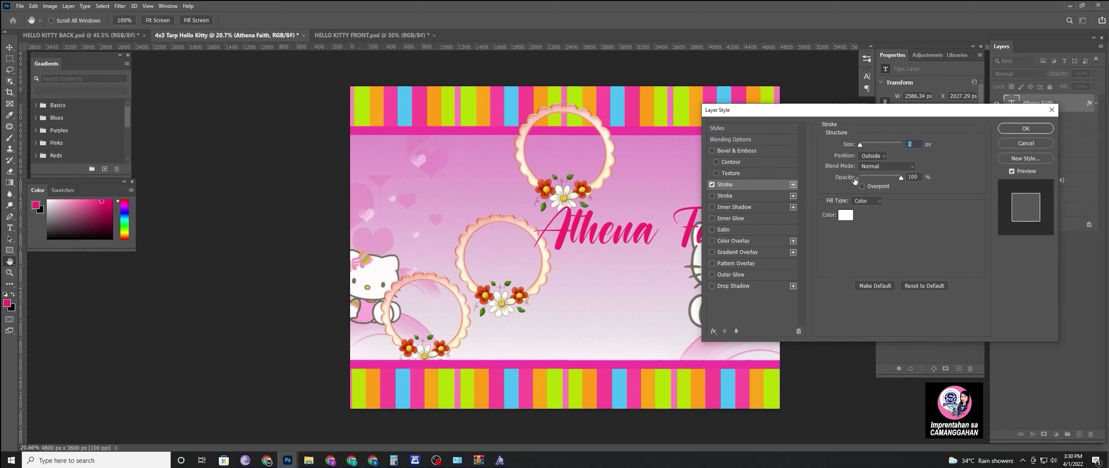
{"action": "key", "text": "Up"}
{"action": "key", "text": "Up"}
{"action": "key", "text": "Up"}
{"action": "key", "text": "Up"}
{"action": "key", "text": "Up"}
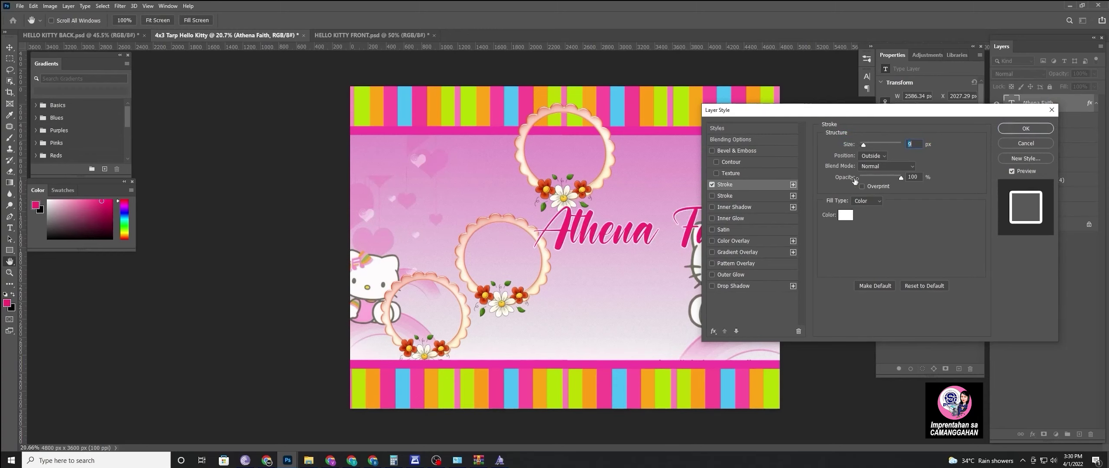
{"action": "key", "text": "Up"}
{"action": "key", "text": "Up"}
{"action": "left_click", "coordinate": [1023, 129]}
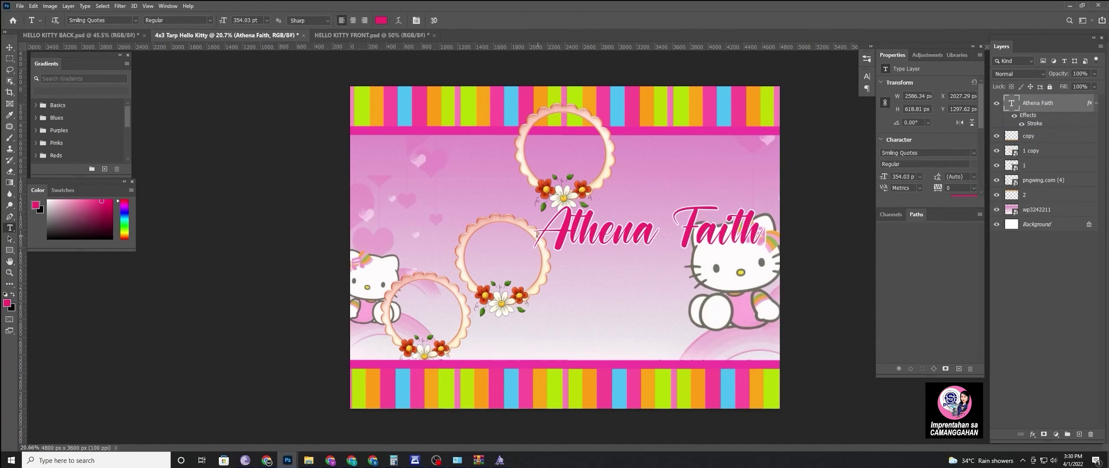
Duplicate the title layer as 'Christening' and move the copy below the original
{"action": "right_click", "coordinate": [1074, 108]}
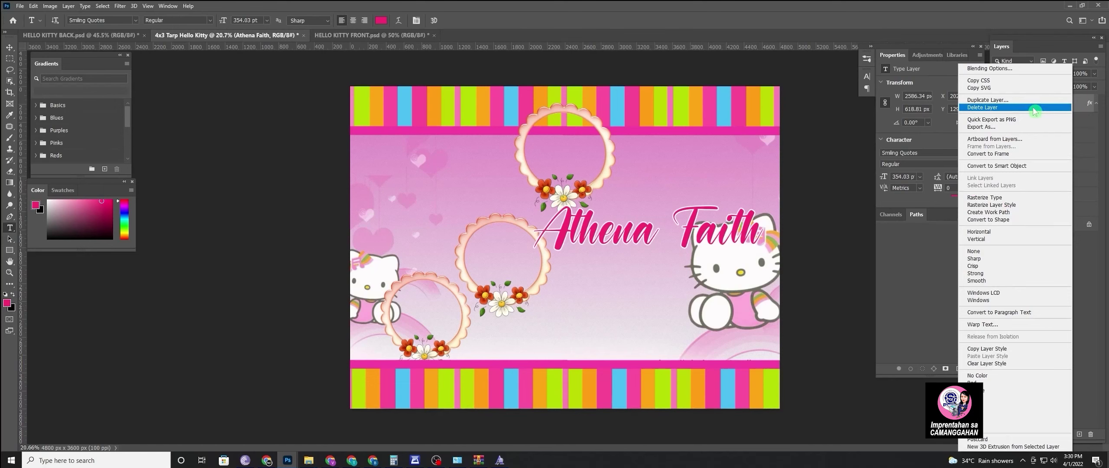
{"action": "left_click", "coordinate": [1033, 104]}
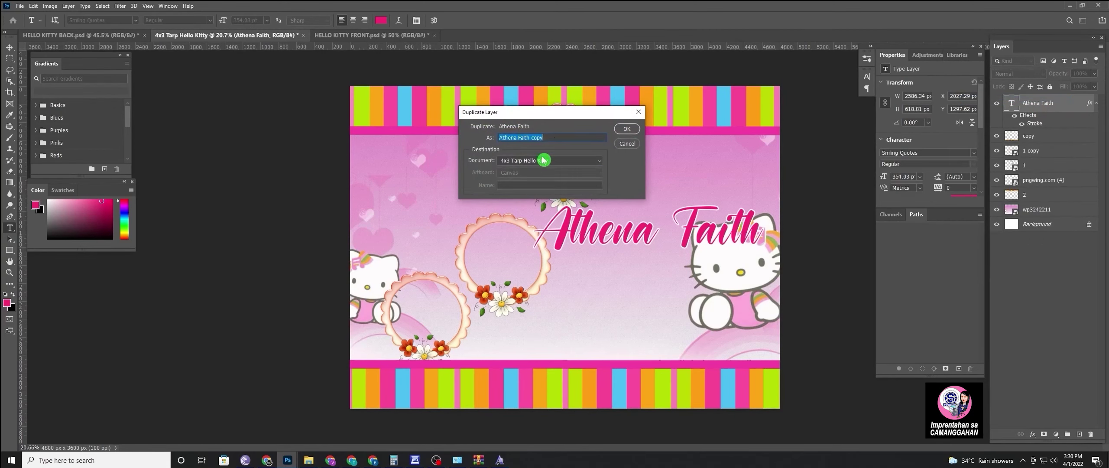
{"action": "type", "text": "Chr"}
{"action": "type", "text": "istenin"}
{"action": "type", "text": "g"}
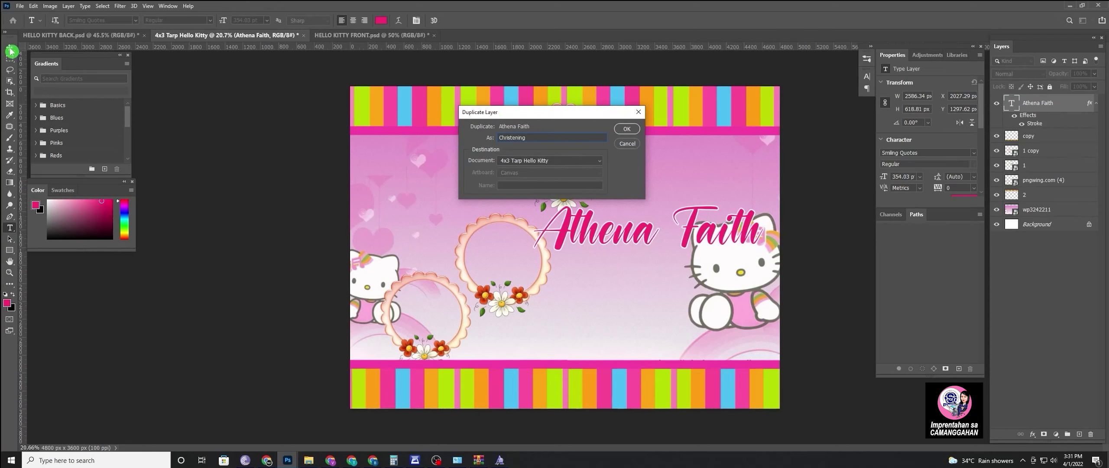
{"action": "left_click", "coordinate": [627, 130]}
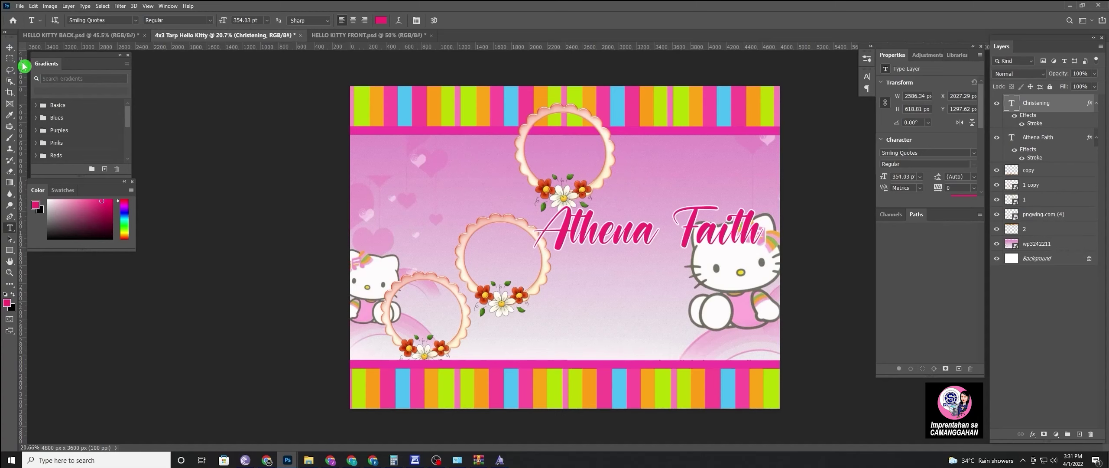
{"action": "left_click", "coordinate": [9, 46]}
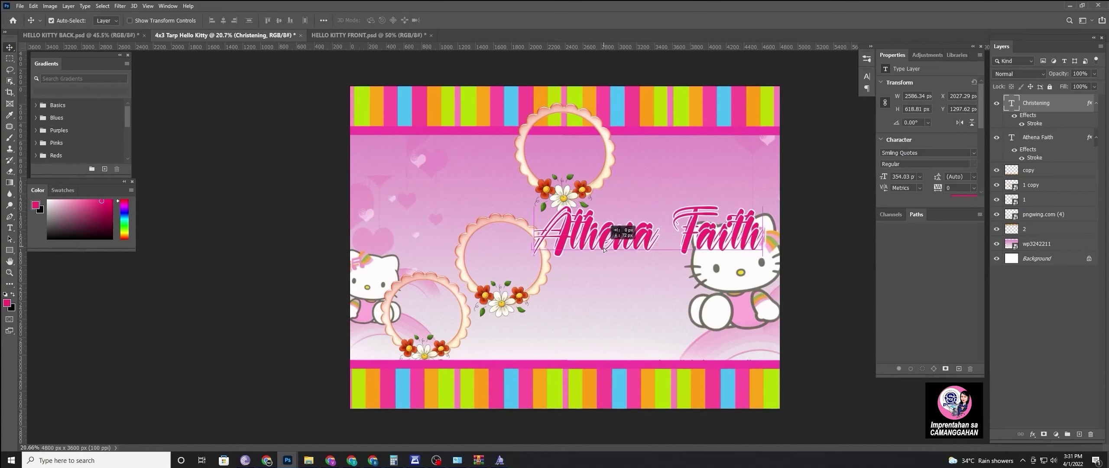
{"action": "left_click_drag", "start_coordinate": [605, 241], "coordinate": [603, 285]}
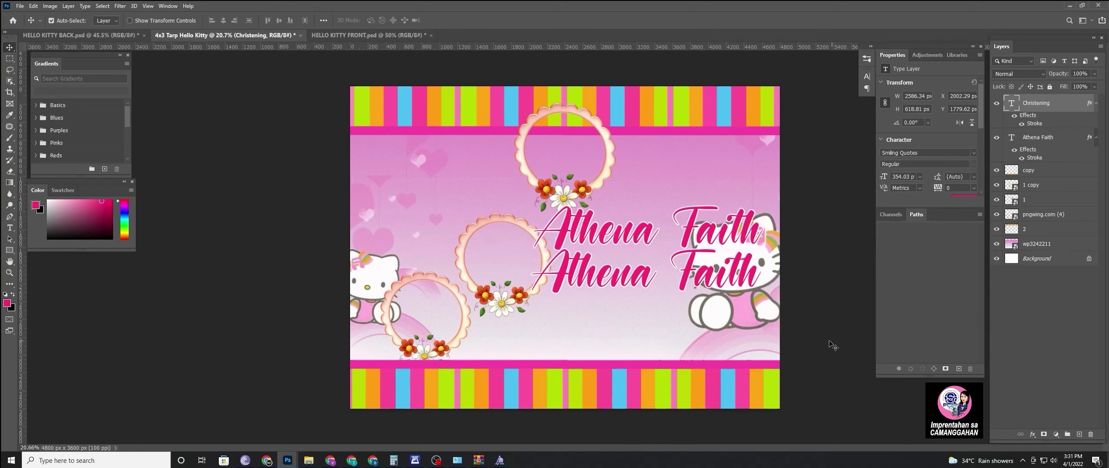
Retype the lower copy's wording as 'Christening'
{"action": "key", "text": "t"}
{"action": "left_click_drag", "start_coordinate": [756, 278], "coordinate": [473, 288]}
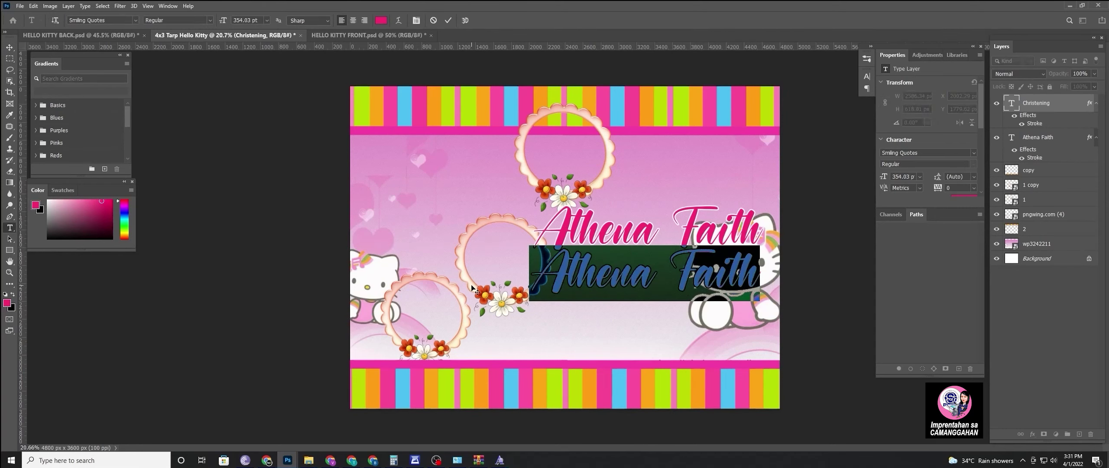
{"action": "type", "text": "C"}
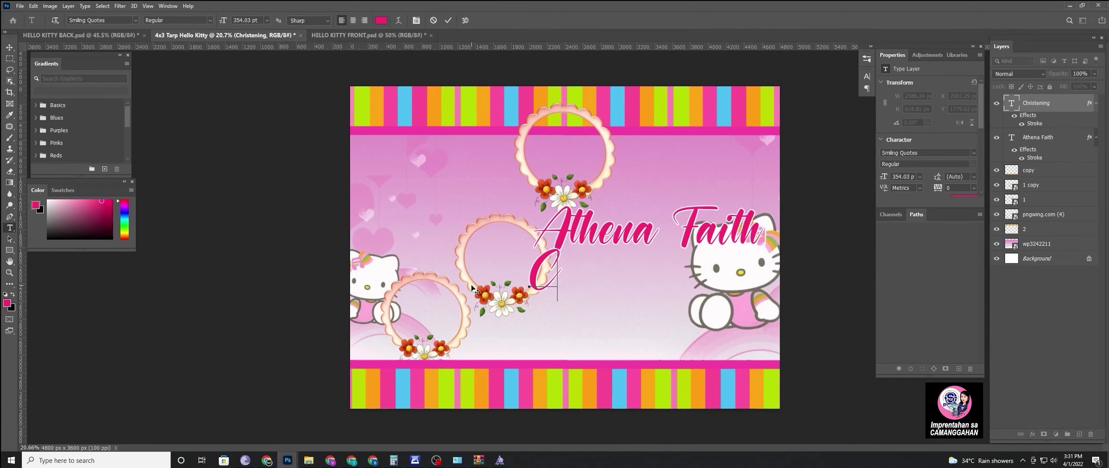
{"action": "type", "text": "hriste"}
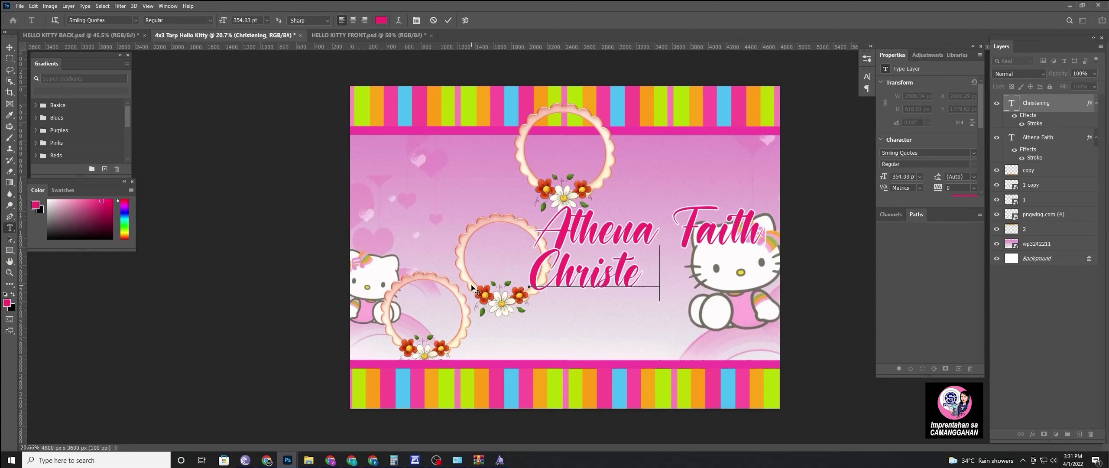
{"action": "type", "text": "ning"}
{"action": "left_click", "coordinate": [448, 21]}
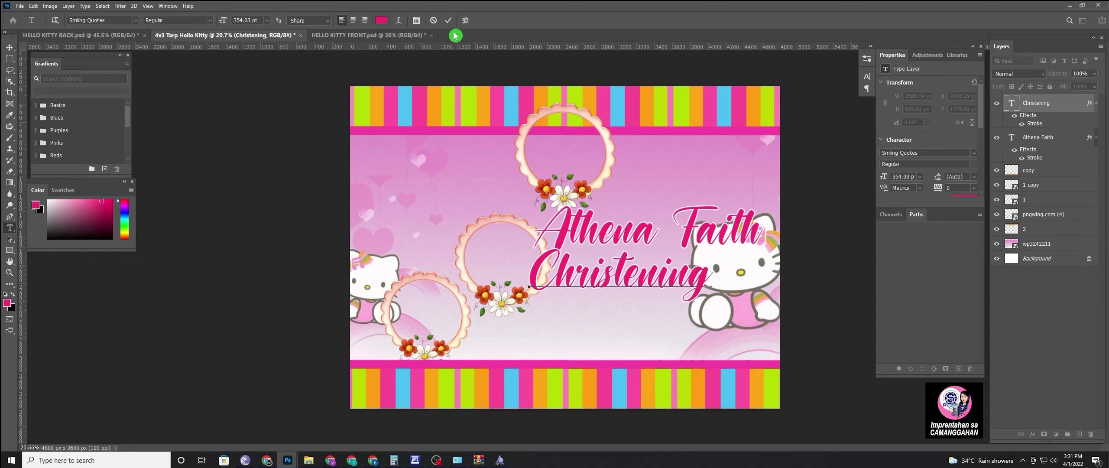
{"action": "left_click", "coordinate": [697, 454]}
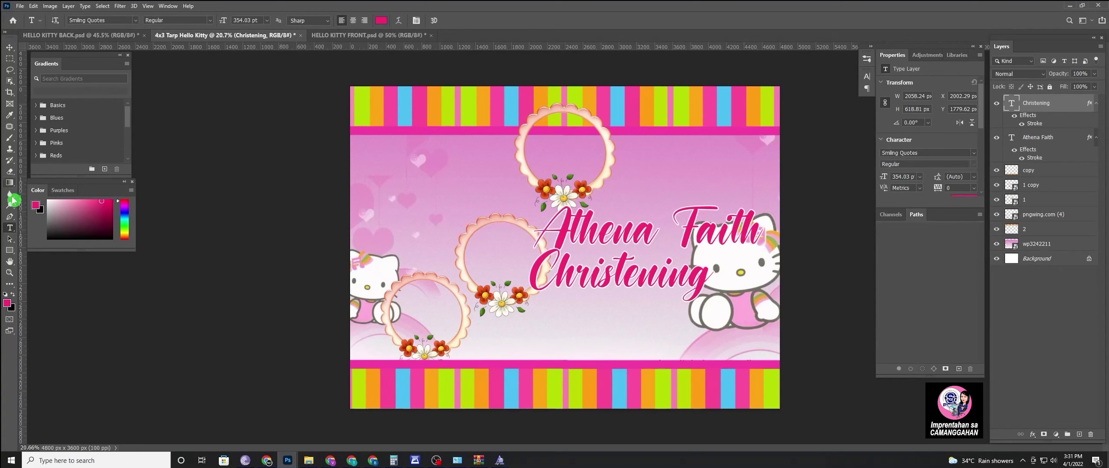
{"action": "left_click", "coordinate": [260, 19]}
Round Christening to 354 pt, scale it to about 62% under Faith, and remove the stray copy
{"action": "key", "text": "Home"}
{"action": "key", "text": "Delete"}
{"action": "key", "text": "Delete"}
{"action": "key", "text": "Delete"}
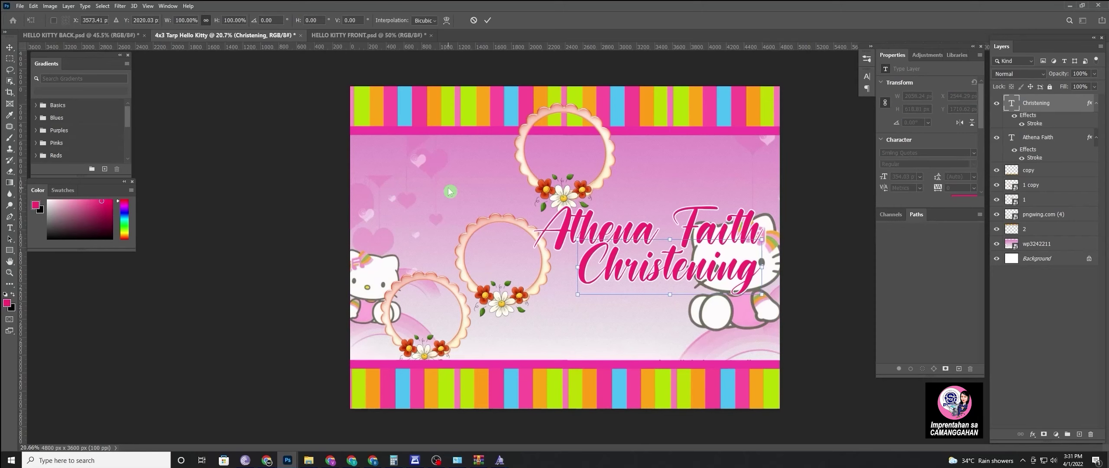
{"action": "key", "text": "ctrl+t"}
{"action": "mouse_move", "coordinate": [671, 241]}
{"action": "left_mouse_down"}
{"action": "mouse_move", "coordinate": [667, 261]}
{"action": "mouse_move", "coordinate": [695, 265]}
{"action": "mouse_move", "coordinate": [682, 265]}
{"action": "left_mouse_up"}
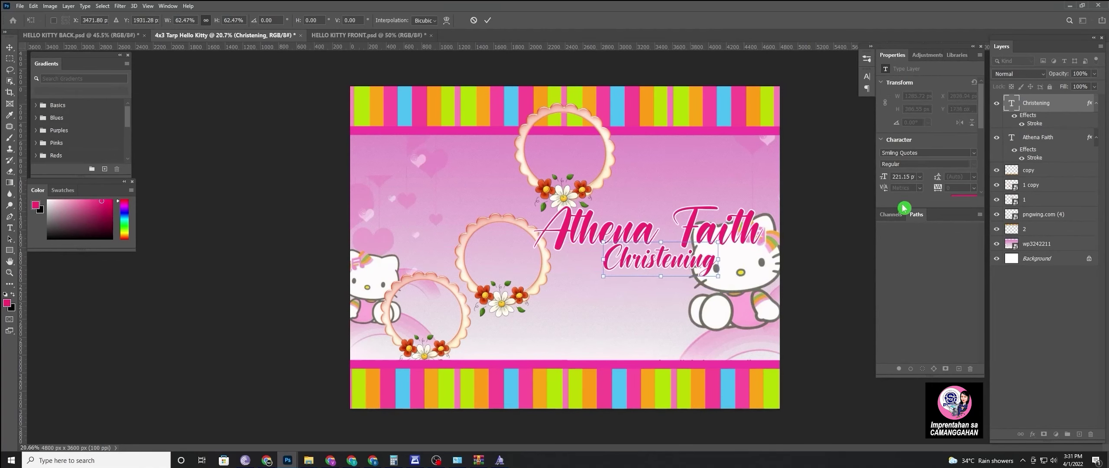
{"action": "left_click", "coordinate": [488, 20]}
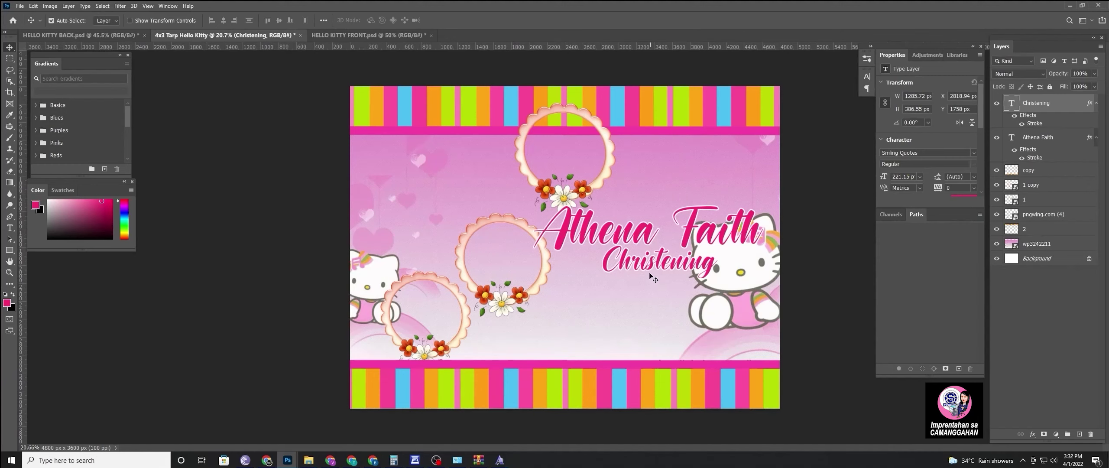
{"action": "left_click_drag", "start_coordinate": [648, 271], "coordinate": [639, 324]}
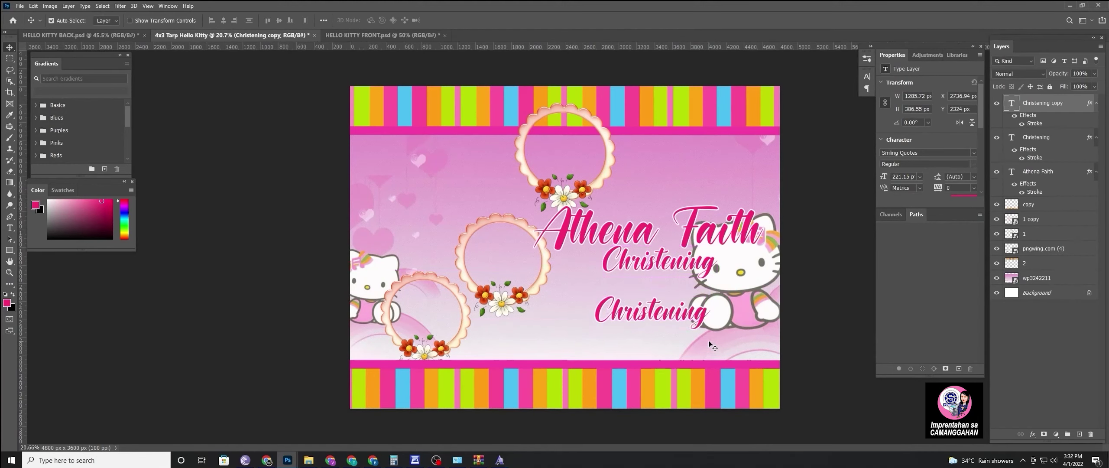
{"action": "key", "text": "Delete"}
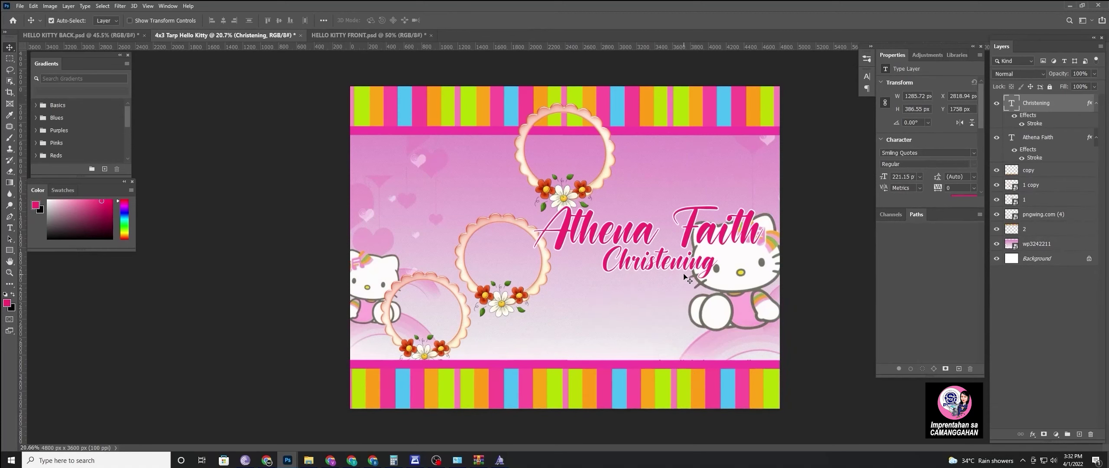
Duplicate the Christening layer as 'saying' and move the copy below the original
{"action": "right_click", "coordinate": [1071, 106]}
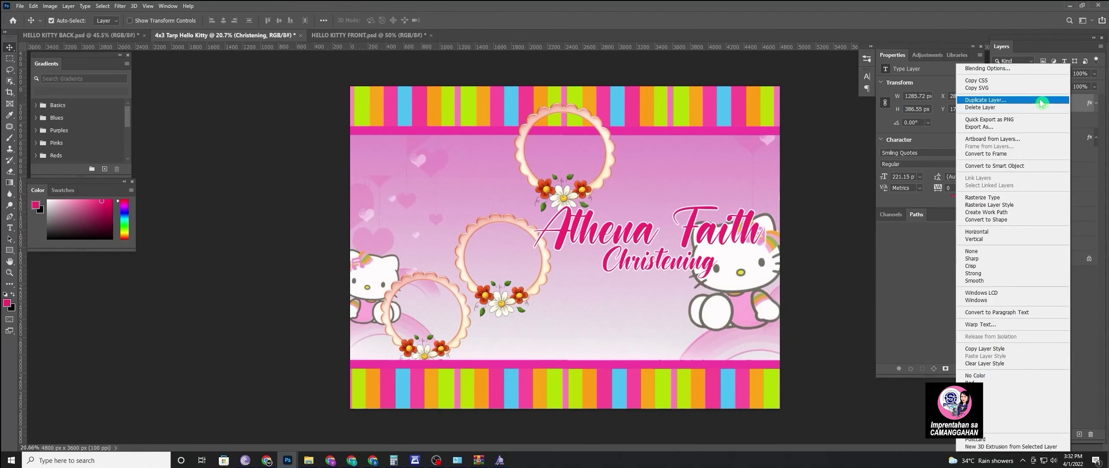
{"action": "left_click", "coordinate": [1039, 102]}
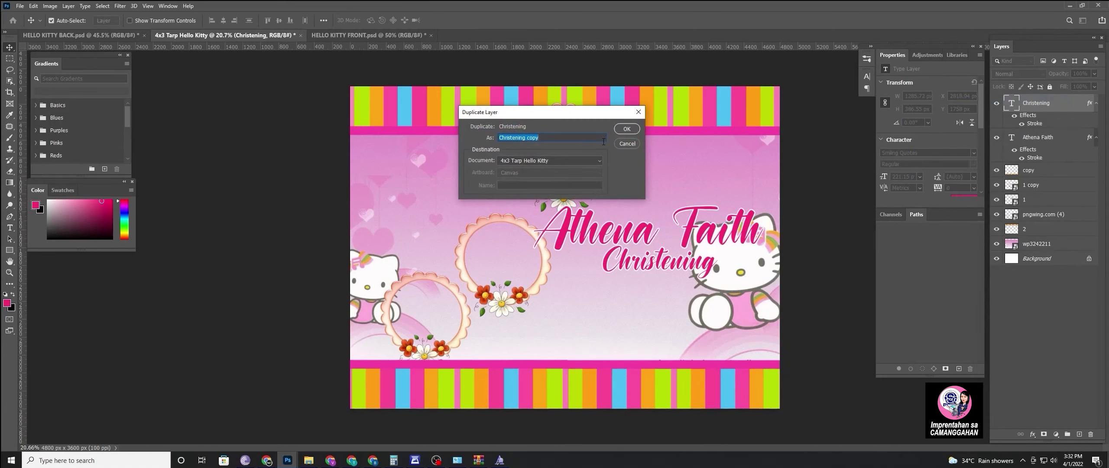
{"action": "type", "text": "saying"}
{"action": "left_click", "coordinate": [628, 129]}
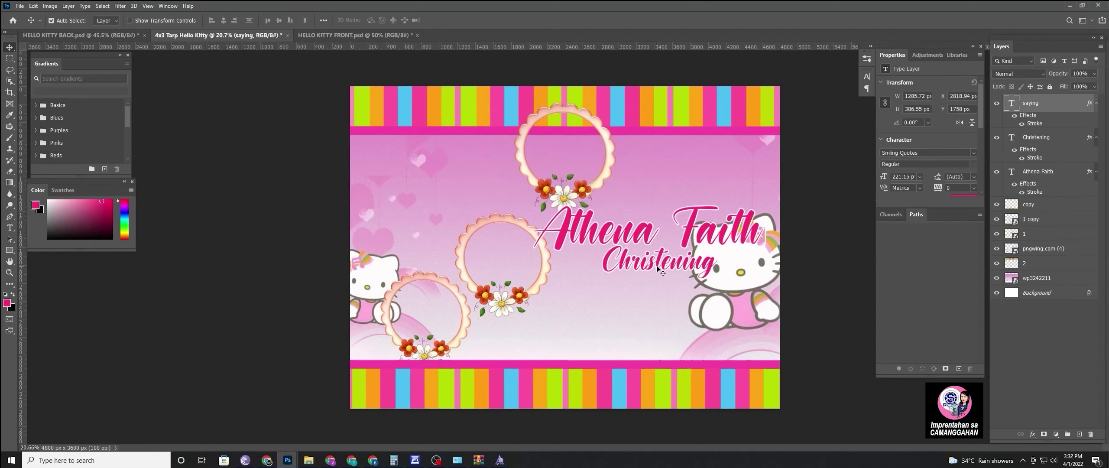
{"action": "left_click_drag", "start_coordinate": [657, 269], "coordinate": [652, 308]}
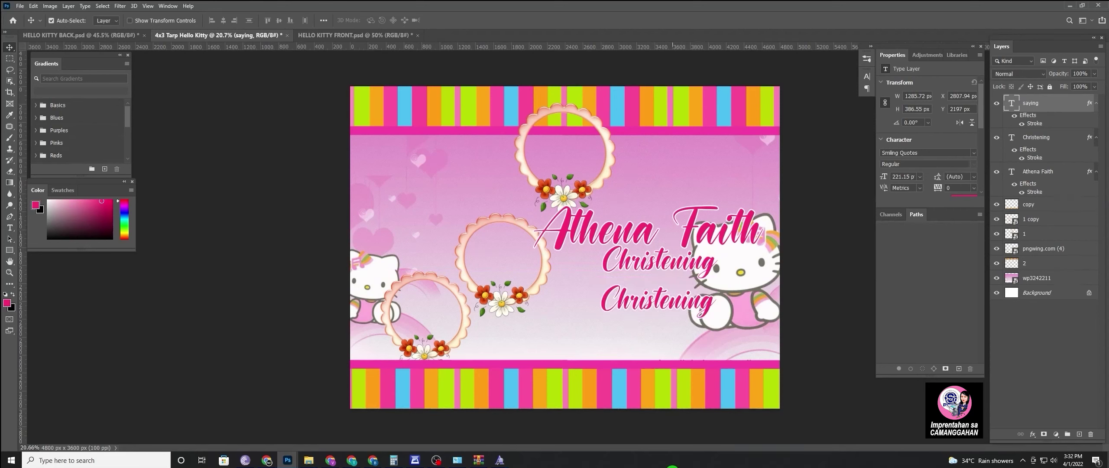
{"action": "key", "text": "b"}
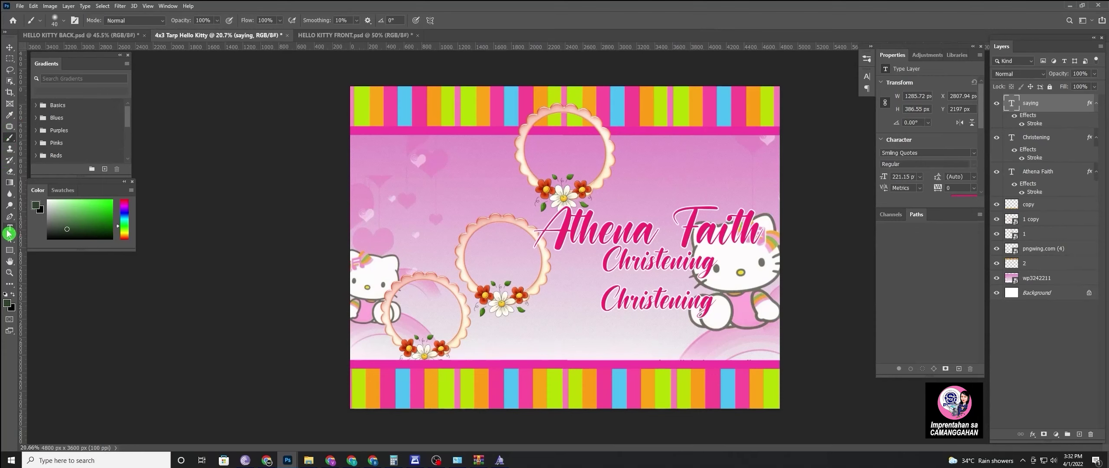
Make the lower copy dark green and retype it as 'Little girl makes the world sweeter'
{"action": "left_click", "coordinate": [10, 227]}
{"action": "left_click", "coordinate": [381, 21]}
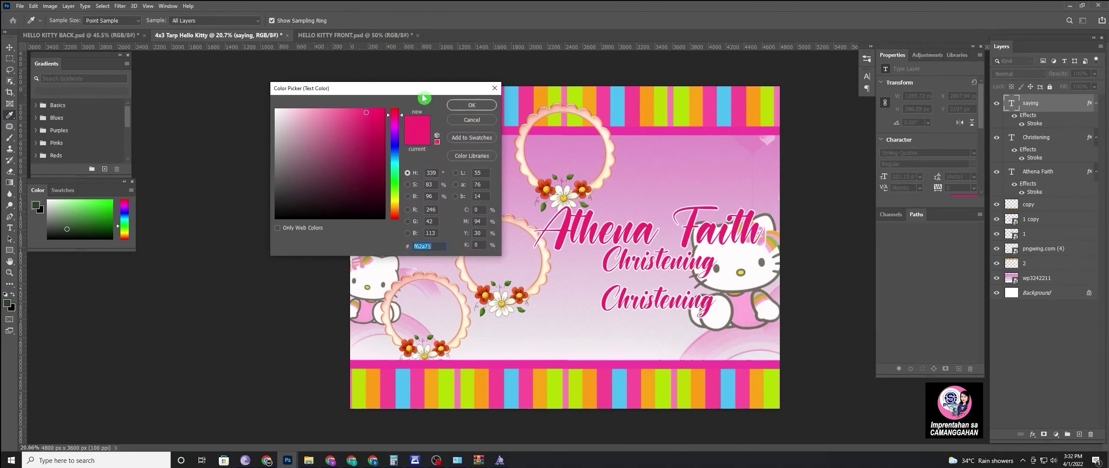
{"action": "left_click", "coordinate": [8, 301]}
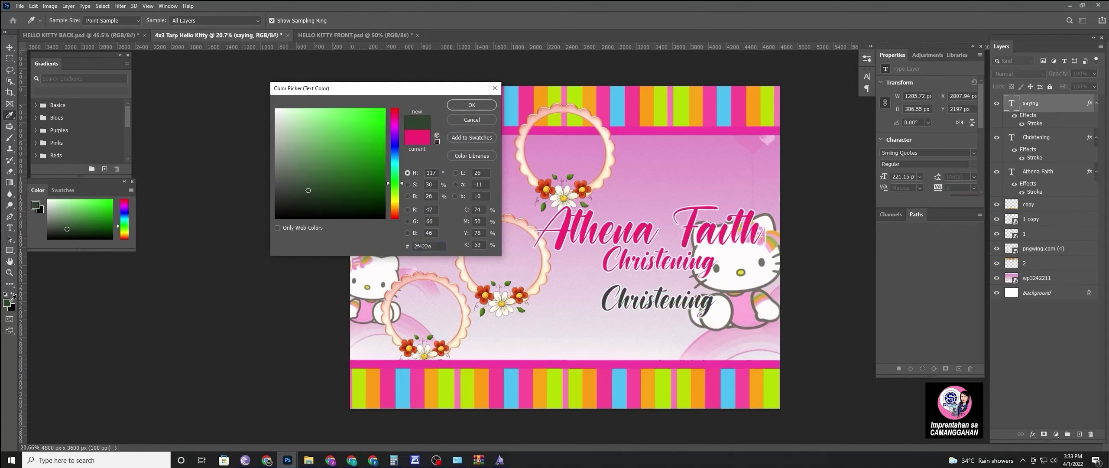
{"action": "left_click", "coordinate": [472, 105]}
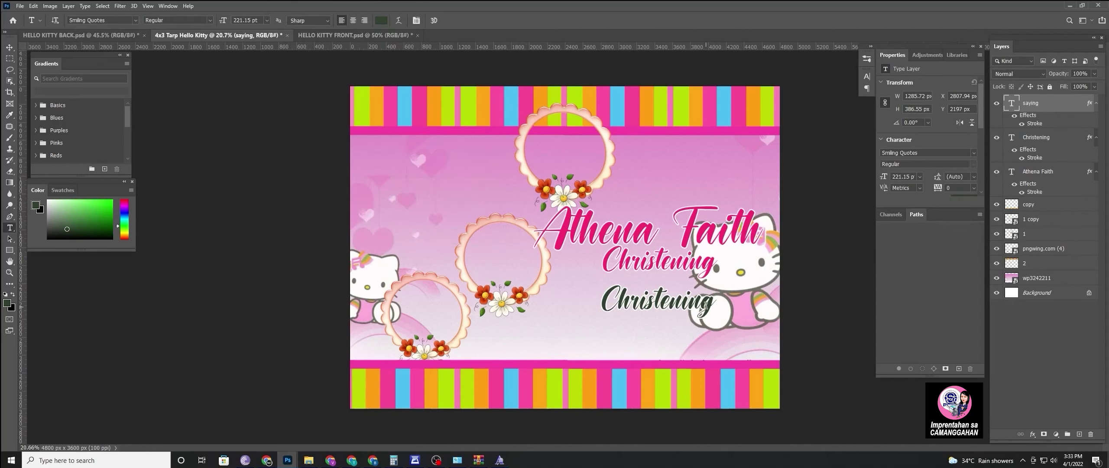
{"action": "left_click", "coordinate": [706, 305]}
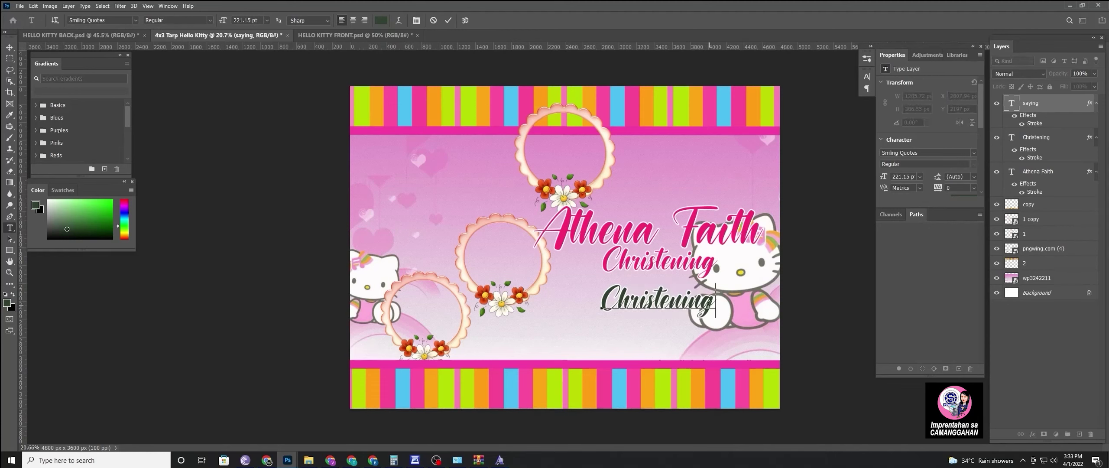
{"action": "left_click_drag", "start_coordinate": [709, 305], "coordinate": [571, 316]}
{"action": "type", "text": "Li"}
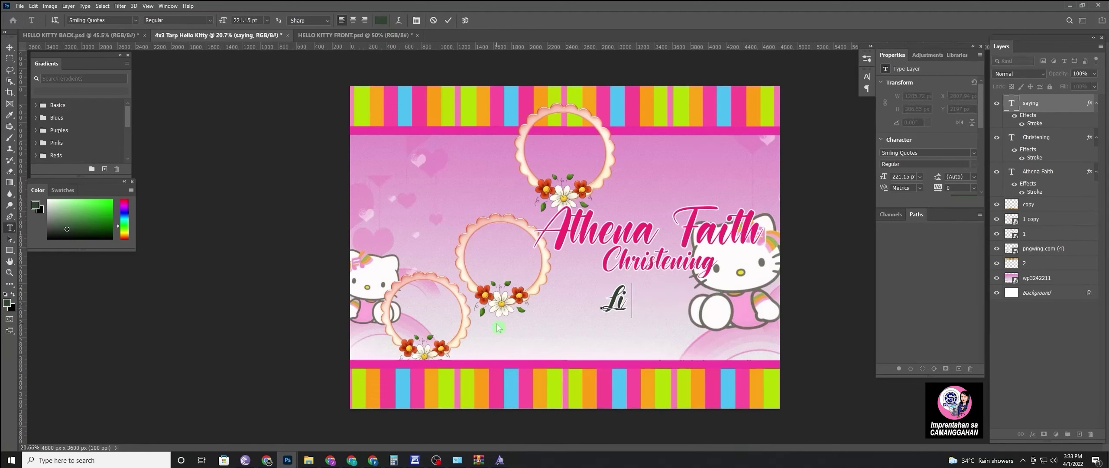
{"action": "type", "text": "ttle"}
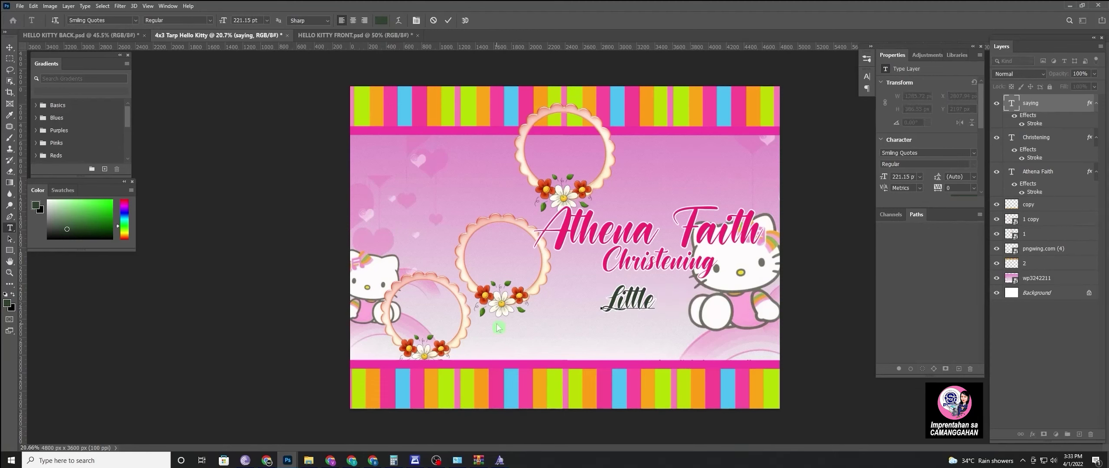
{"action": "type", "text": " girl ma"}
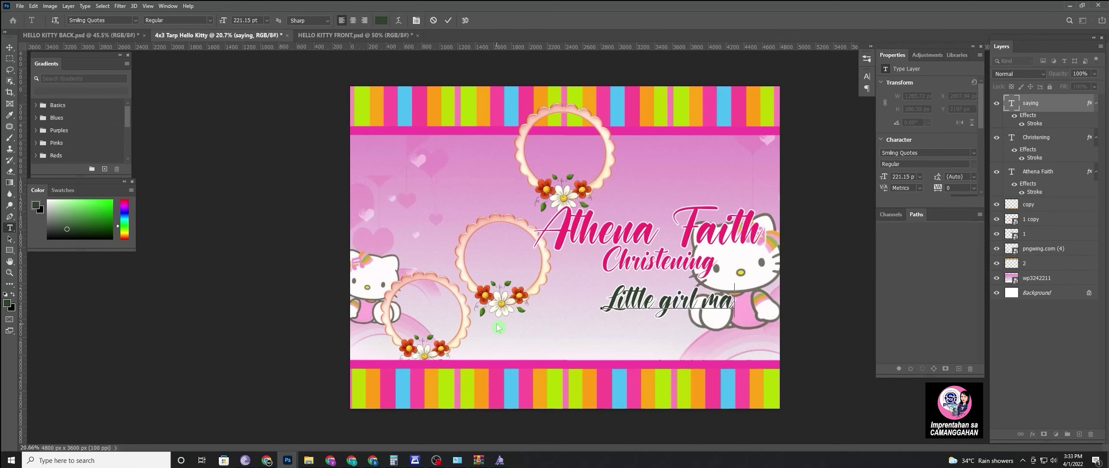
{"action": "type", "text": "kes t"}
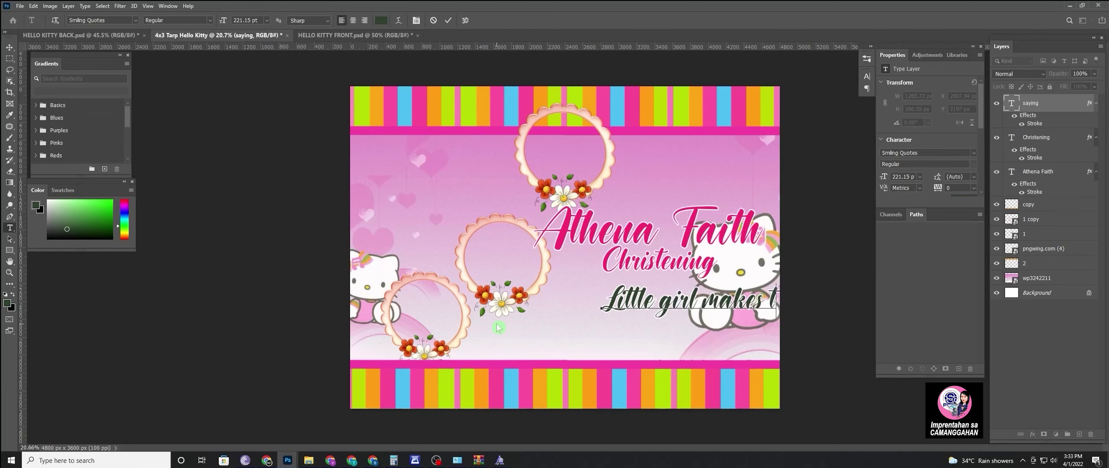
{"action": "type", "text": "he w"}
{"action": "type", "text": "o"}
{"action": "left_click", "coordinate": [448, 21]}
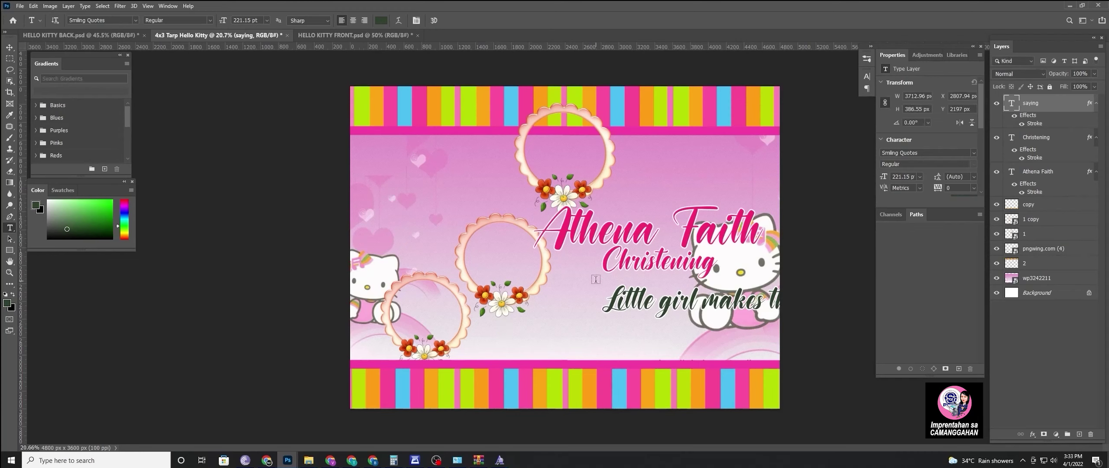
Move the line lower-left above the bottom stripe and shrink it to fit the tarp
{"action": "left_click", "coordinate": [9, 47]}
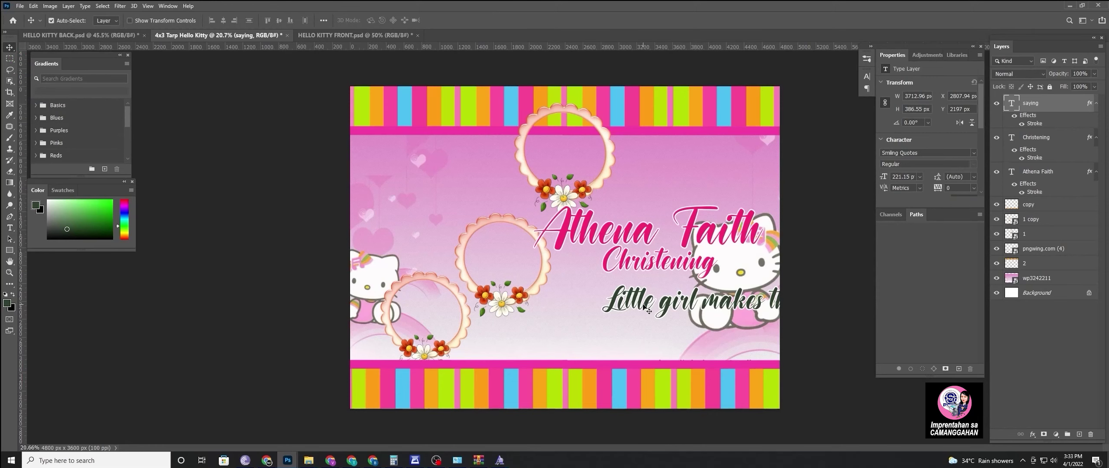
{"action": "left_click_drag", "start_coordinate": [649, 311], "coordinate": [527, 337]}
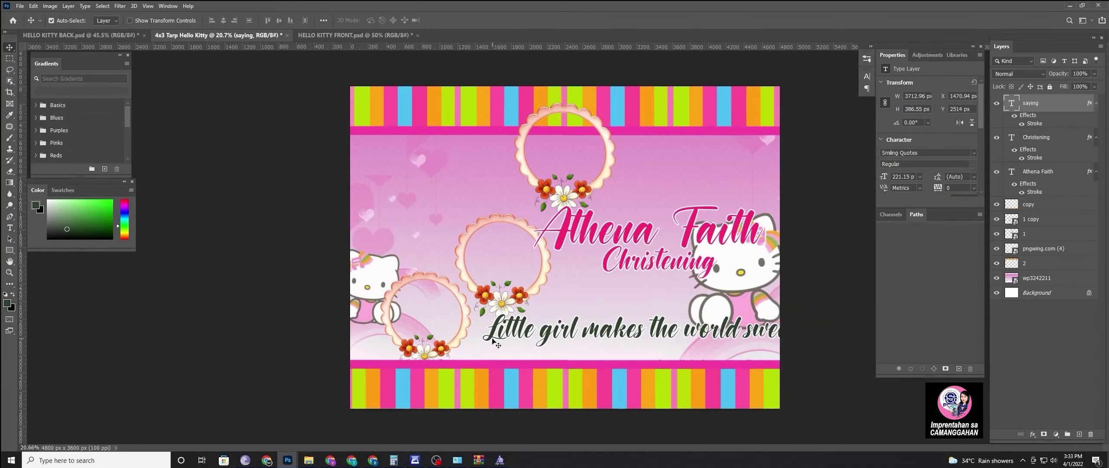
{"action": "key", "text": "ctrl+t"}
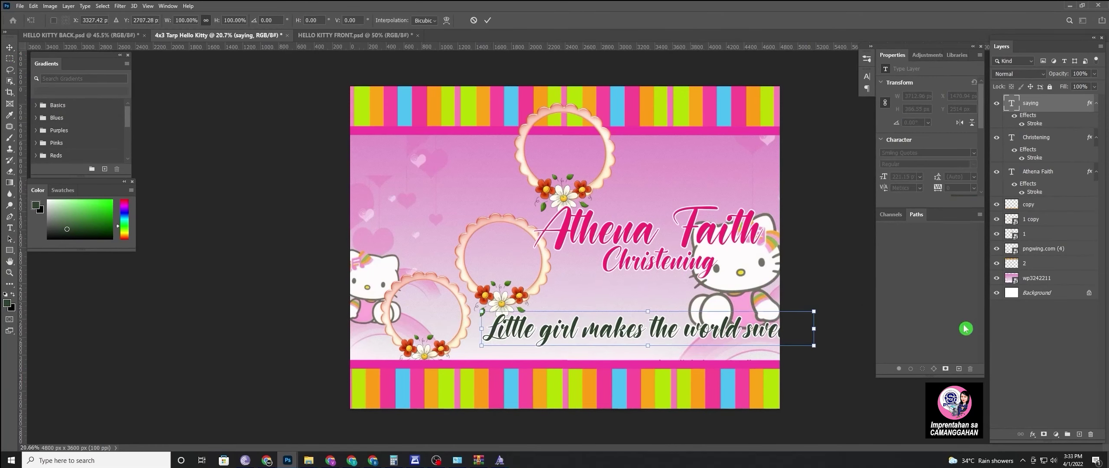
{"action": "mouse_move", "coordinate": [813, 329]}
{"action": "left_mouse_down"}
{"action": "mouse_move", "coordinate": [718, 336]}
{"action": "mouse_move", "coordinate": [746, 337]}
{"action": "mouse_move", "coordinate": [722, 328]}
{"action": "left_mouse_up"}
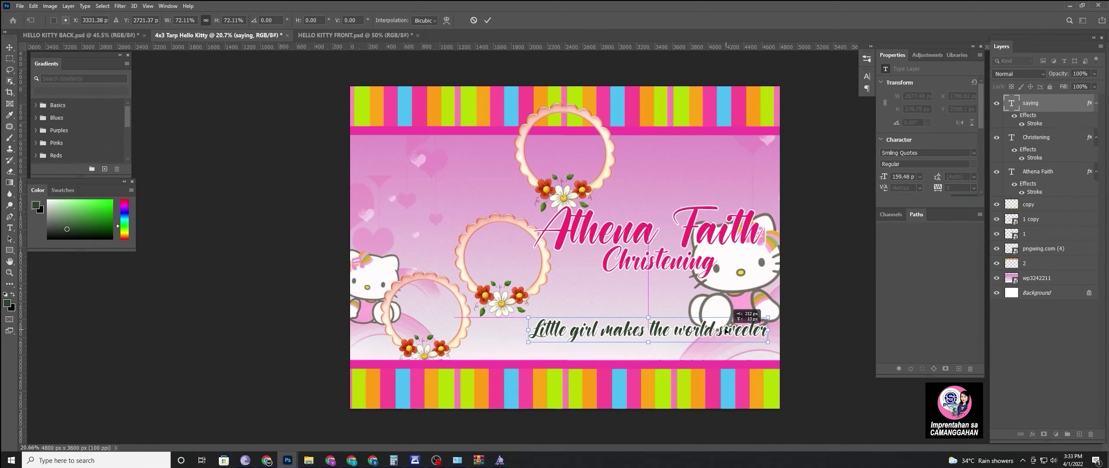
{"action": "left_click", "coordinate": [487, 20]}
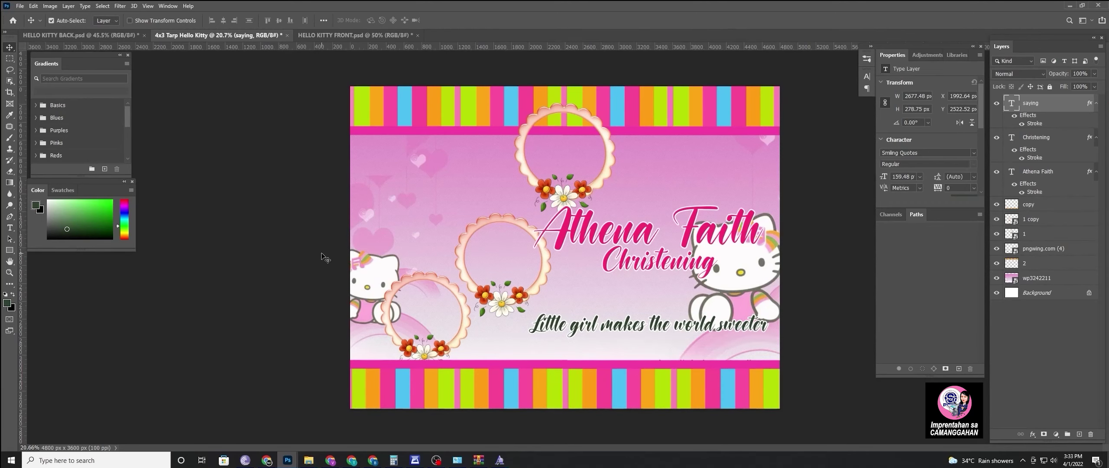
{"action": "mouse_move", "coordinate": [287, 460]}
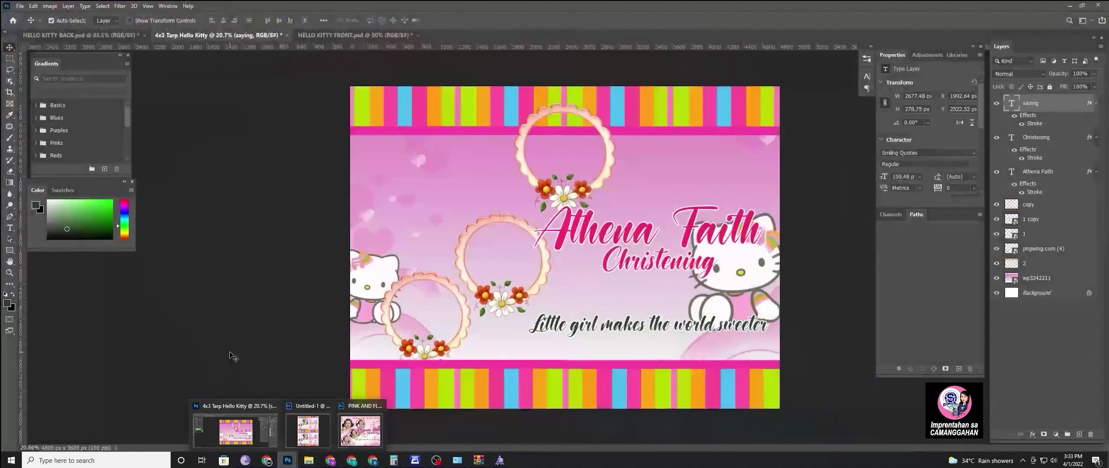
{"action": "left_click", "coordinate": [627, 240]}
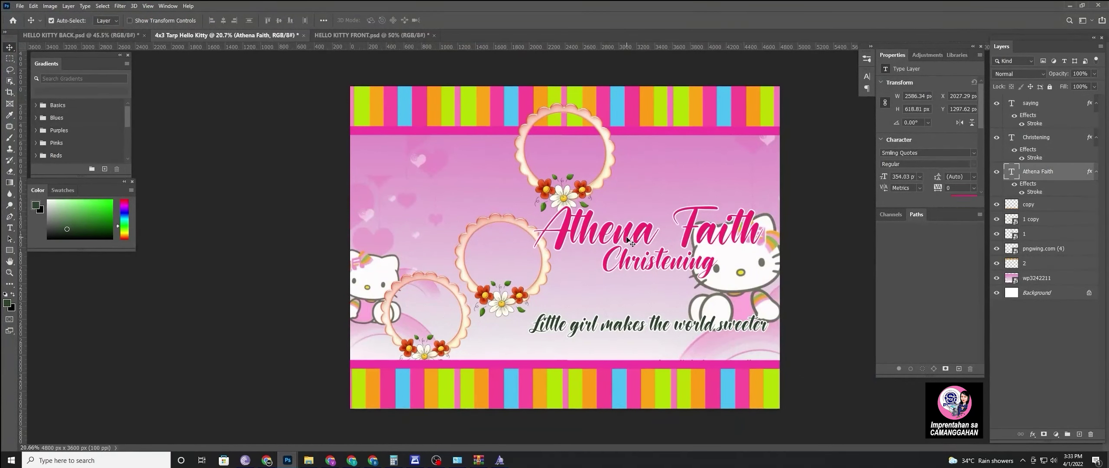
Duplicate the Christening layer as 'Welcome' and move it up onto the top stripe
{"action": "right_click", "coordinate": [1076, 178]}
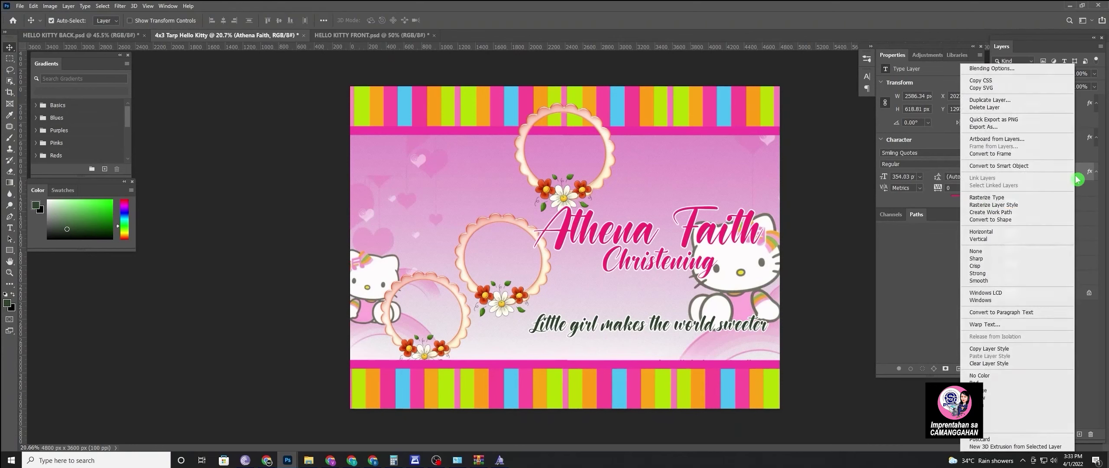
{"action": "key", "text": "Escape"}
{"action": "left_click", "coordinate": [654, 273]}
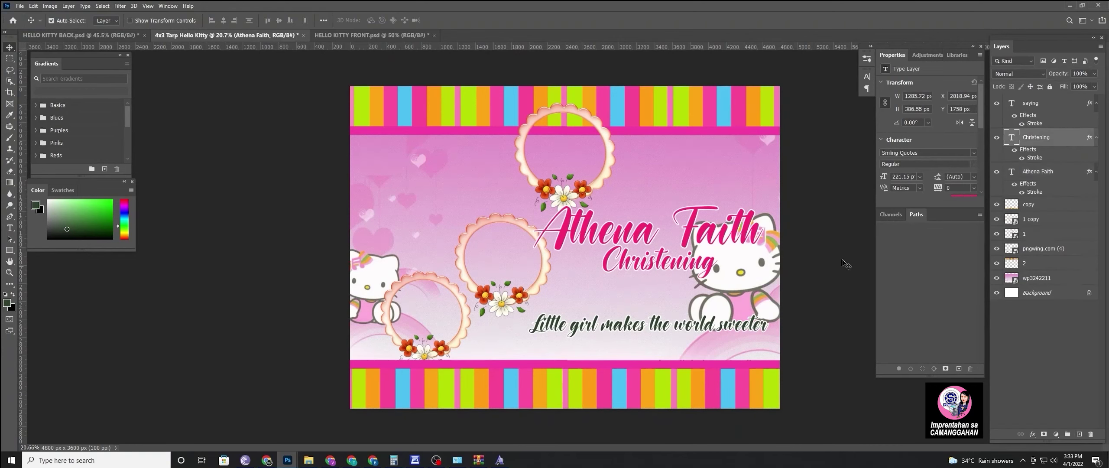
{"action": "right_click", "coordinate": [1057, 136]}
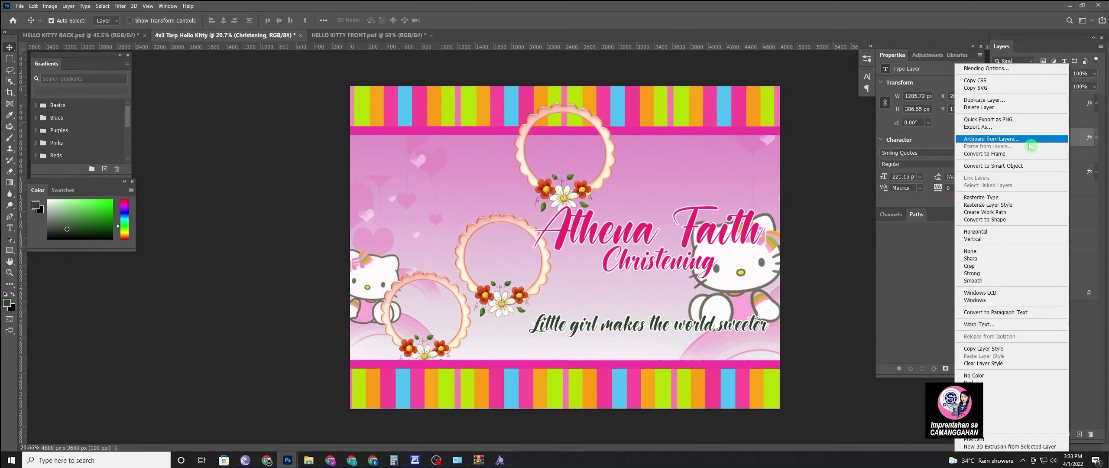
{"action": "left_click", "coordinate": [1023, 101]}
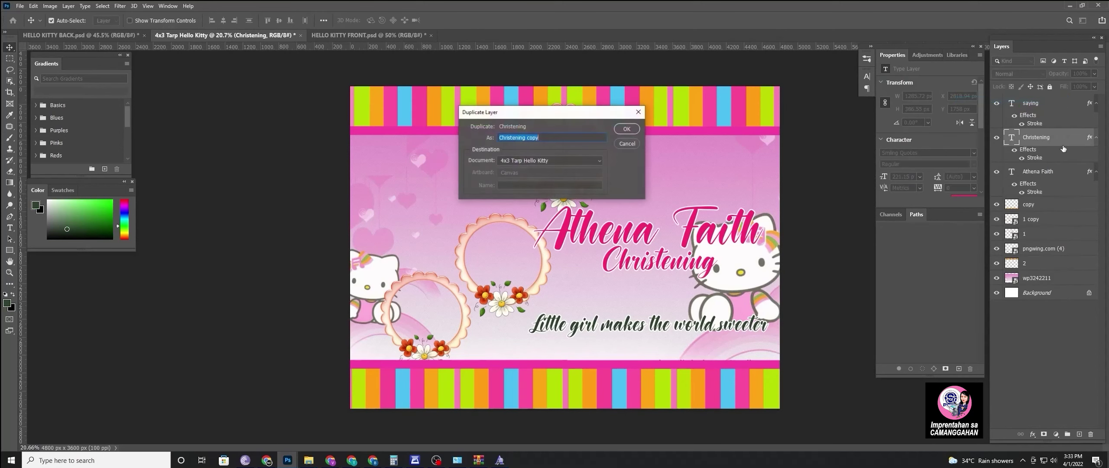
{"action": "left_click", "coordinate": [614, 133]}
{"action": "type", "text": "Welco"}
{"action": "type", "text": "me"}
{"action": "left_click", "coordinate": [627, 129]}
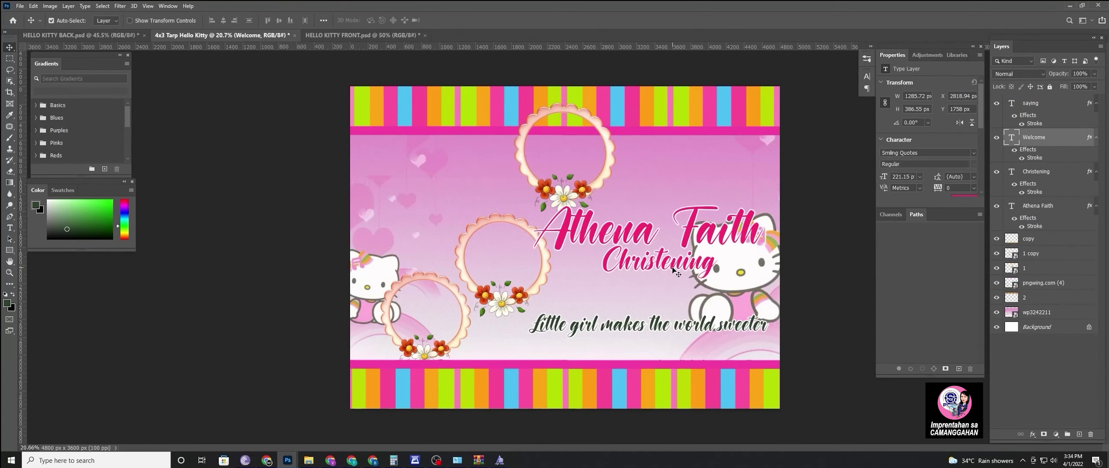
{"action": "mouse_move", "coordinate": [669, 271]}
{"action": "left_mouse_down"}
{"action": "mouse_move", "coordinate": [536, 124]}
{"action": "mouse_move", "coordinate": [453, 118]}
{"action": "left_mouse_up"}
Retype it as 'Welcome to the Christian World' and scale it to about 79% within the band
{"action": "key", "text": "t"}
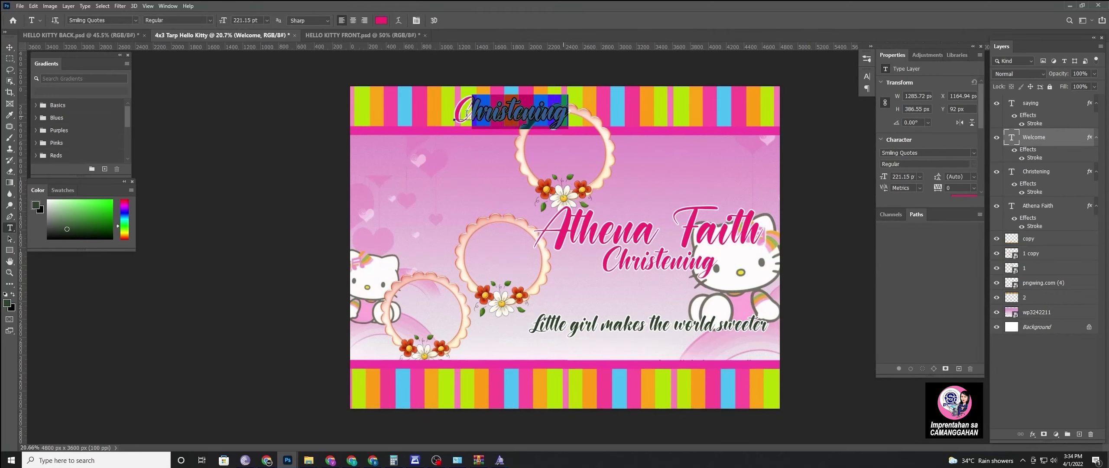
{"action": "type", "text": "Wel"}
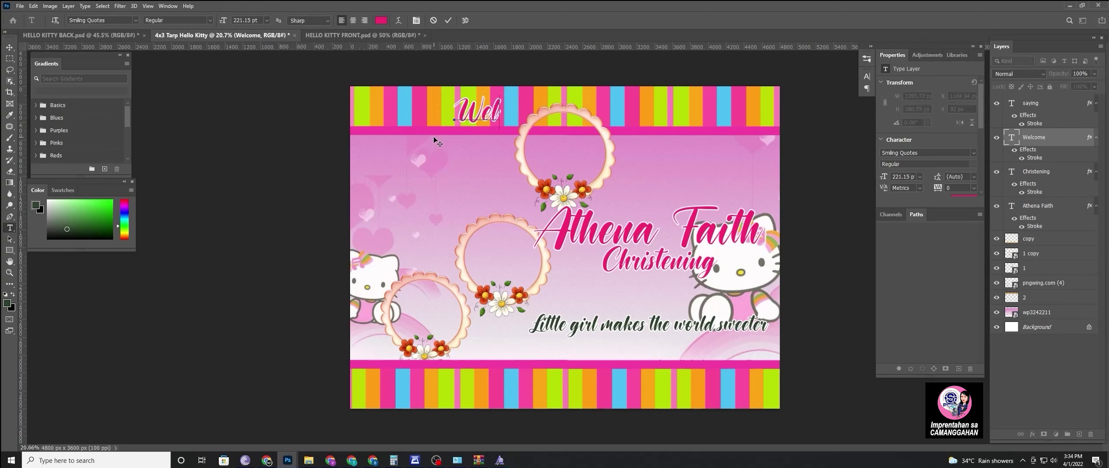
{"action": "type", "text": "come to"}
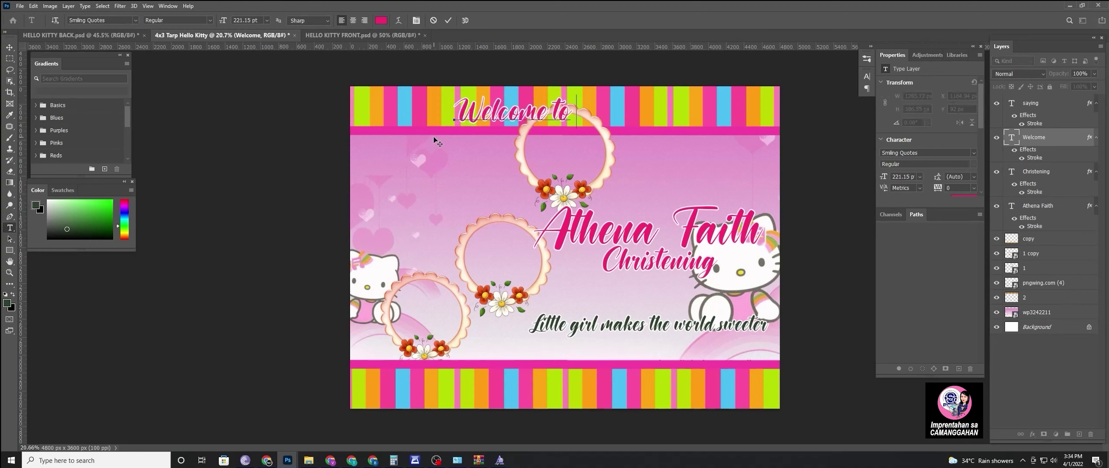
{"action": "type", "text": " the"}
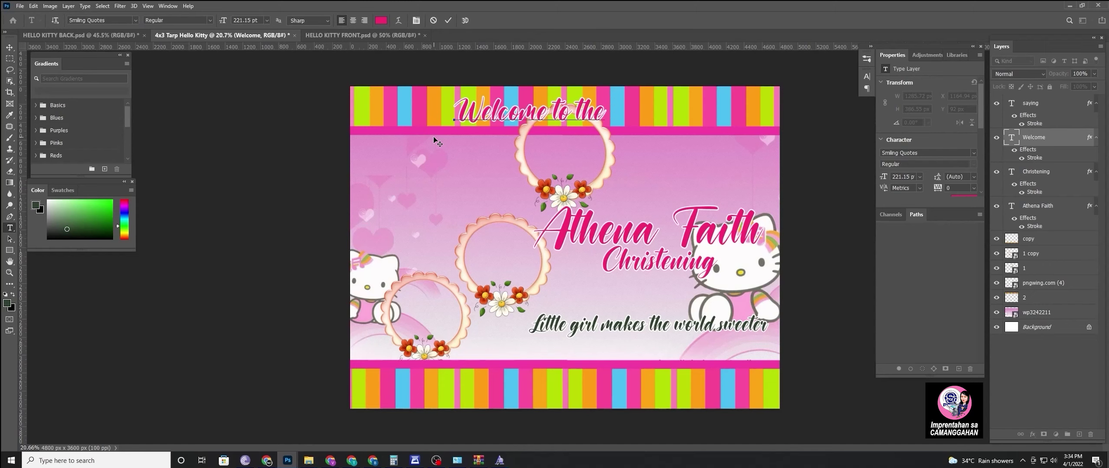
{"action": "type", "text": " Chris"}
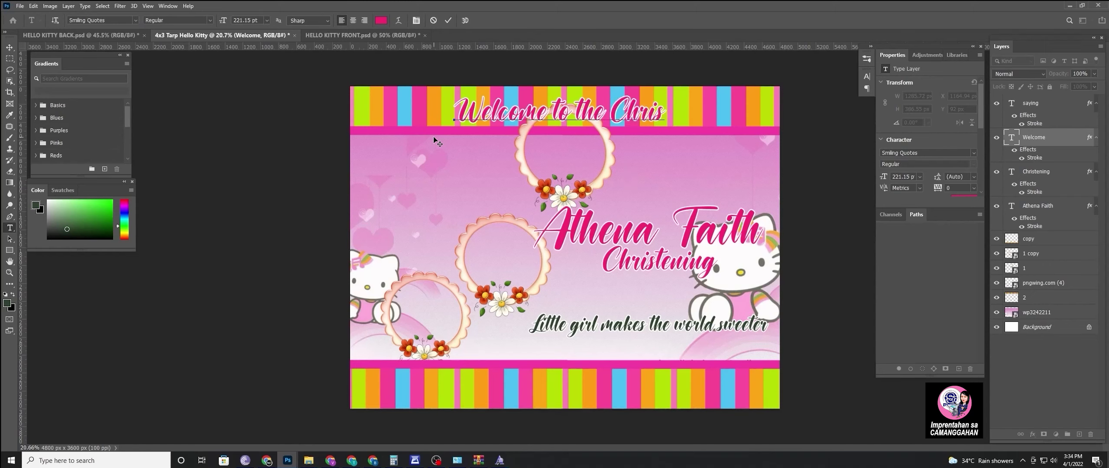
{"action": "type", "text": "tian"}
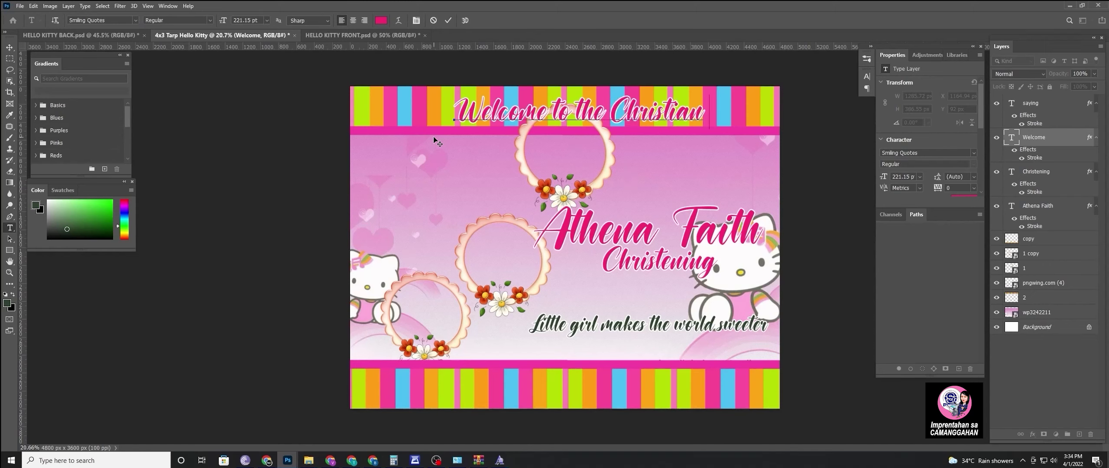
{"action": "type", "text": " World"}
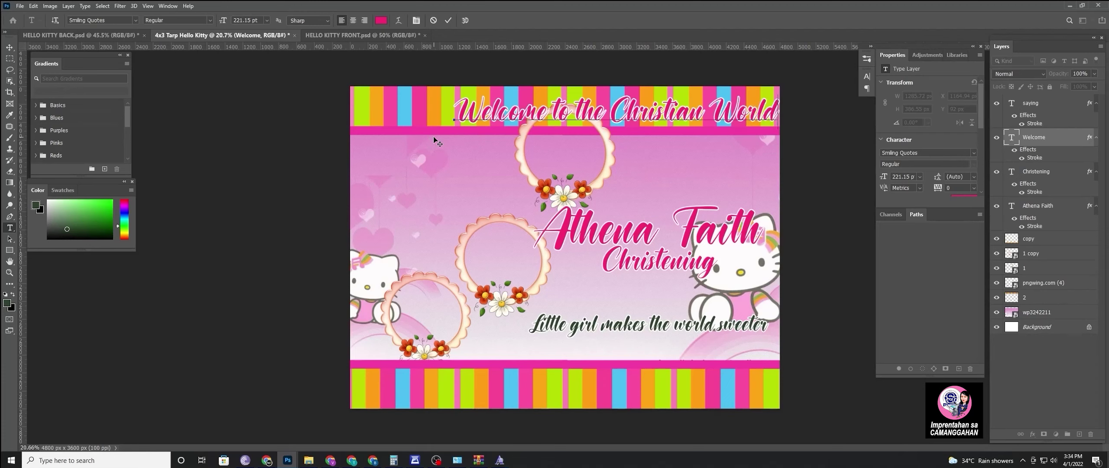
{"action": "left_click", "coordinate": [448, 20]}
{"action": "key", "text": "ctrl+t"}
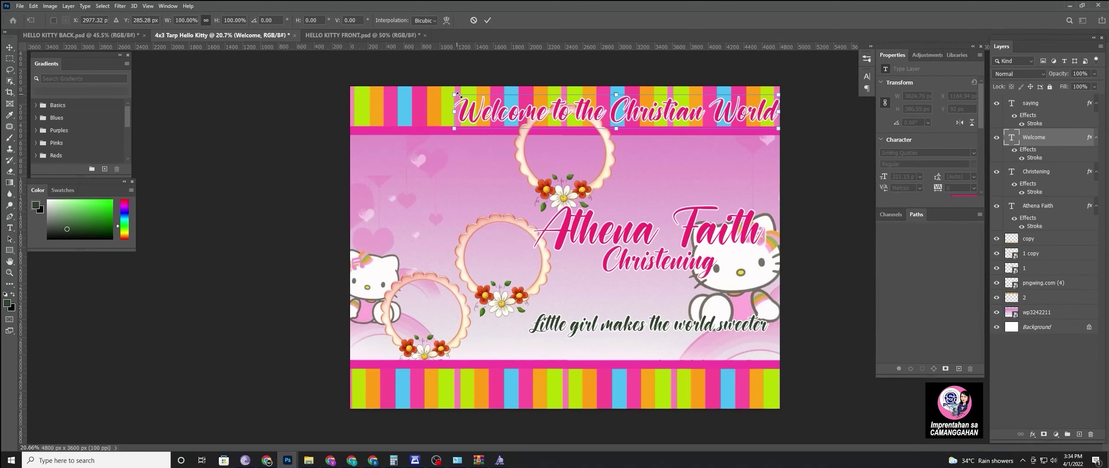
{"action": "left_click_drag", "start_coordinate": [459, 95], "coordinate": [522, 103]}
{"action": "left_click_drag", "start_coordinate": [604, 119], "coordinate": [577, 117]}
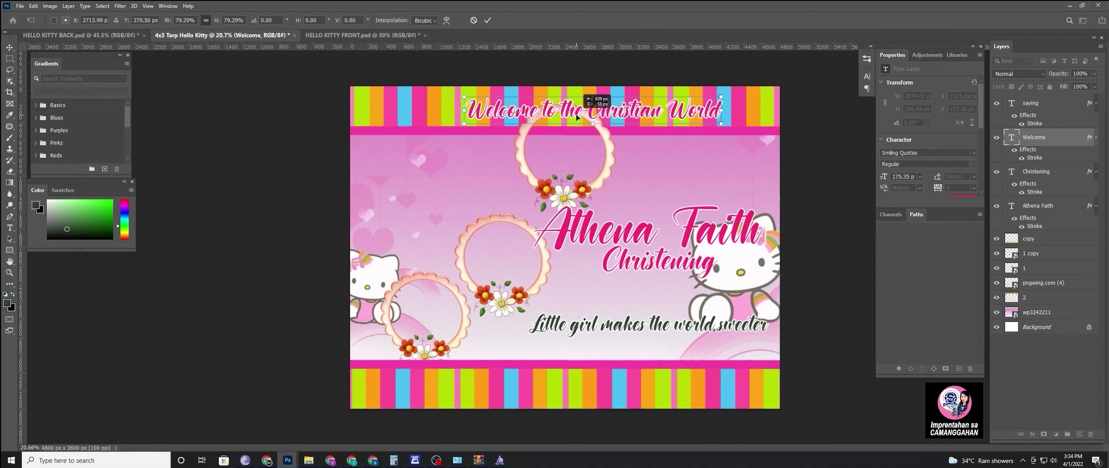
{"action": "left_click", "coordinate": [487, 20]}
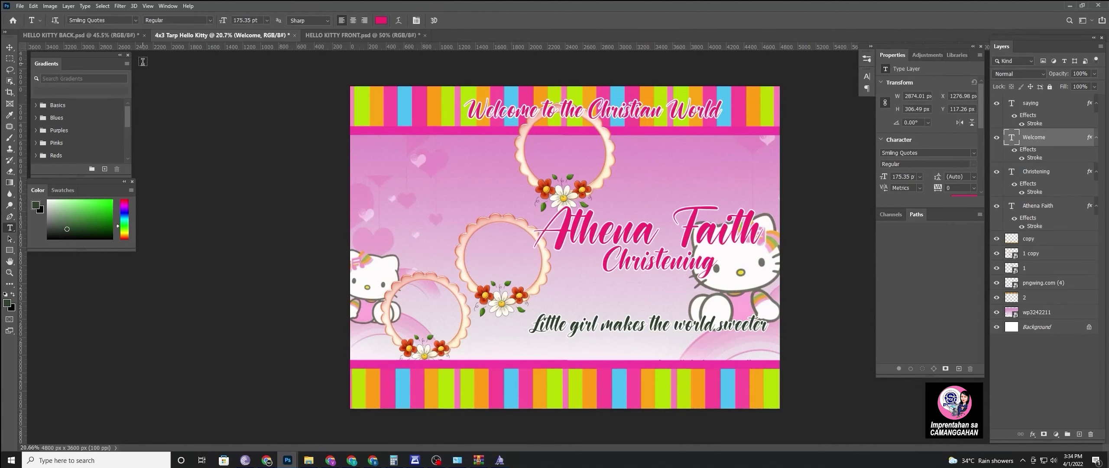
{"action": "left_click", "coordinate": [181, 461]}
{"action": "left_click", "coordinate": [10, 47]}
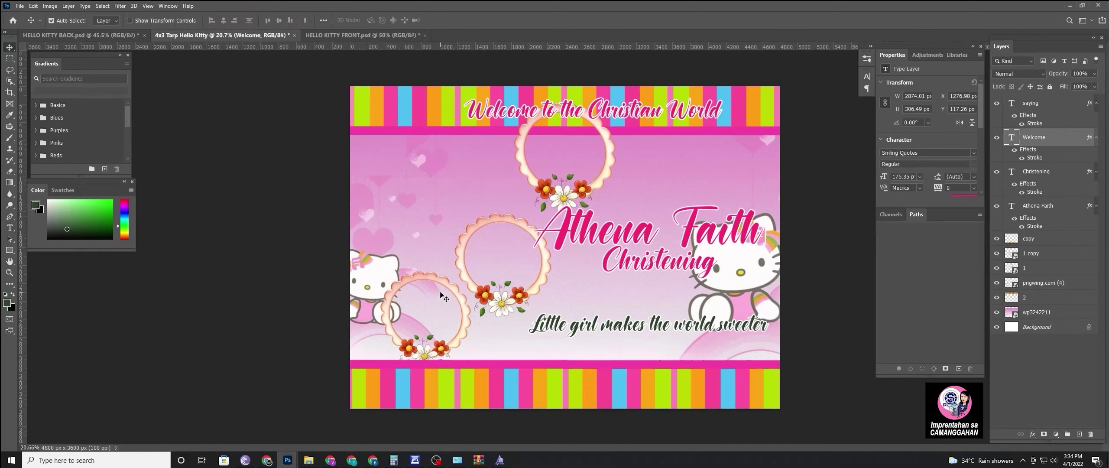
Move the bottom-left and middle flower frames down, stacking the bottom frame above the stripes
{"action": "left_click_drag", "start_coordinate": [444, 286], "coordinate": [445, 309]}
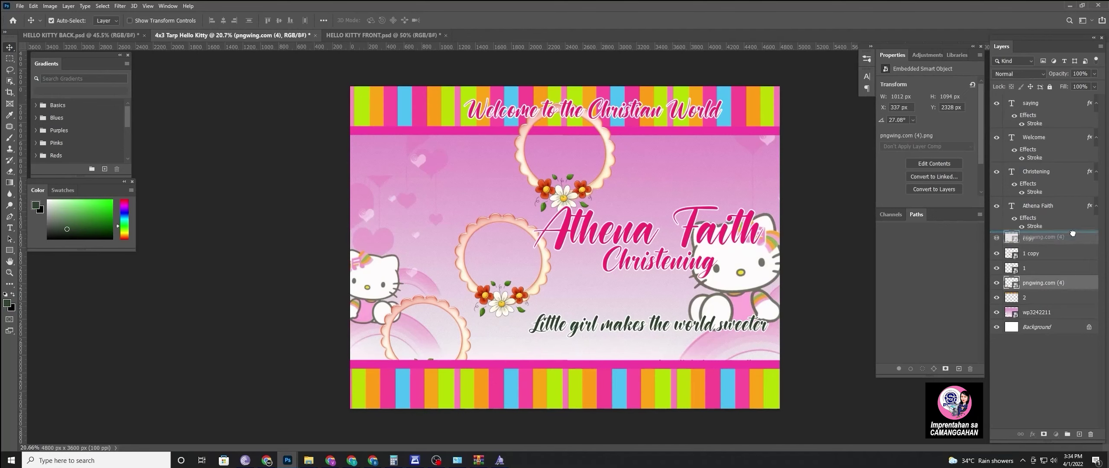
{"action": "left_click_drag", "start_coordinate": [1061, 283], "coordinate": [1061, 238]}
{"action": "left_click_drag", "start_coordinate": [460, 360], "coordinate": [453, 364]}
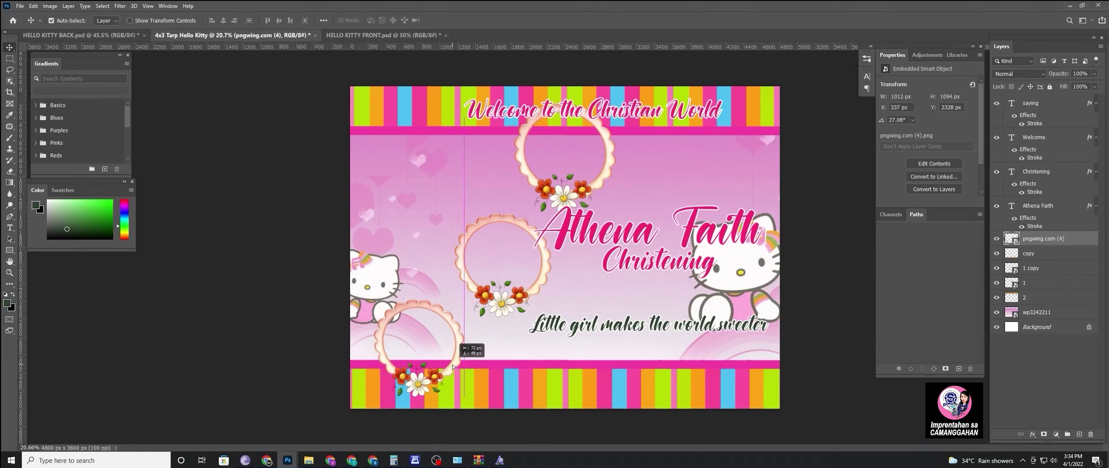
{"action": "left_click_drag", "start_coordinate": [503, 303], "coordinate": [496, 323]}
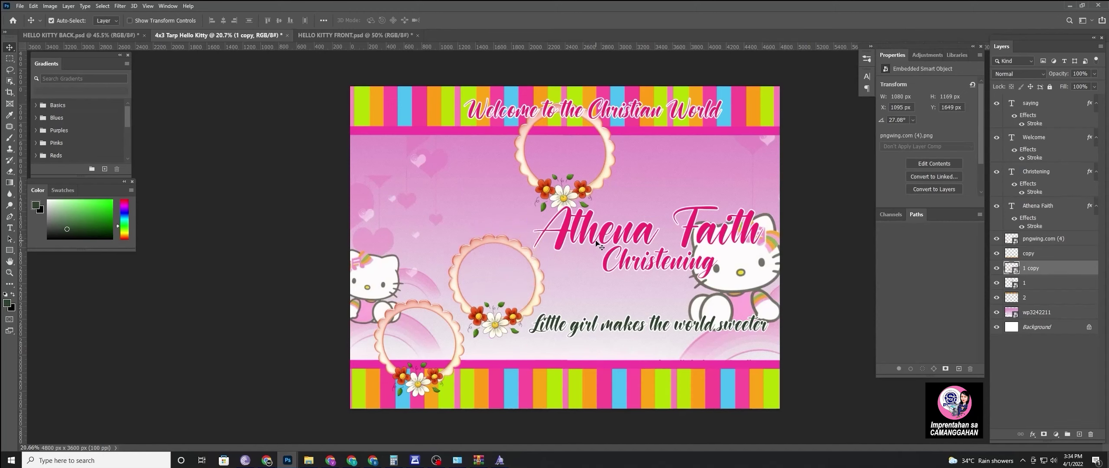
Reposition the Christening and name titles, top frame, and welcome title into a balanced layout
{"action": "left_click_drag", "start_coordinate": [636, 259], "coordinate": [619, 272]}
{"action": "left_click_drag", "start_coordinate": [616, 238], "coordinate": [597, 251]}
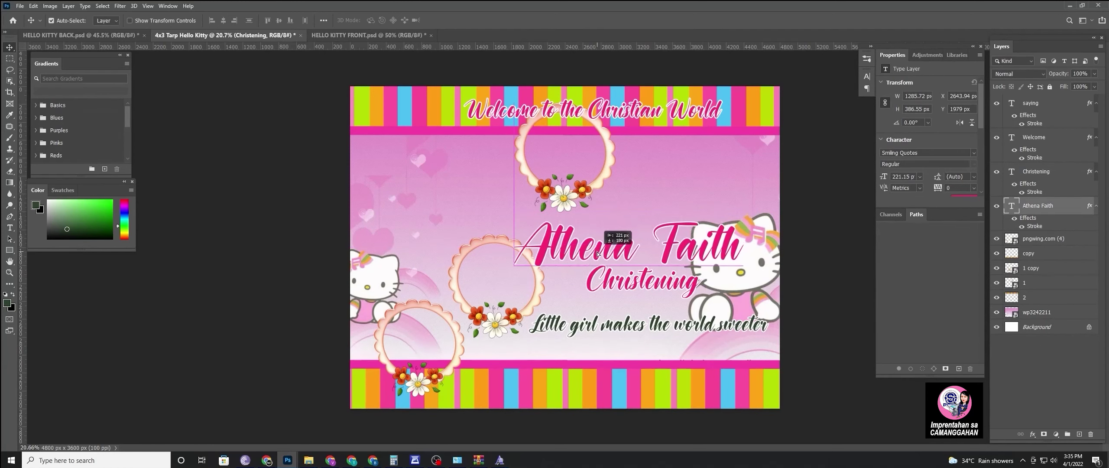
{"action": "left_click_drag", "start_coordinate": [576, 193], "coordinate": [584, 209]}
{"action": "left_click", "coordinate": [655, 119]}
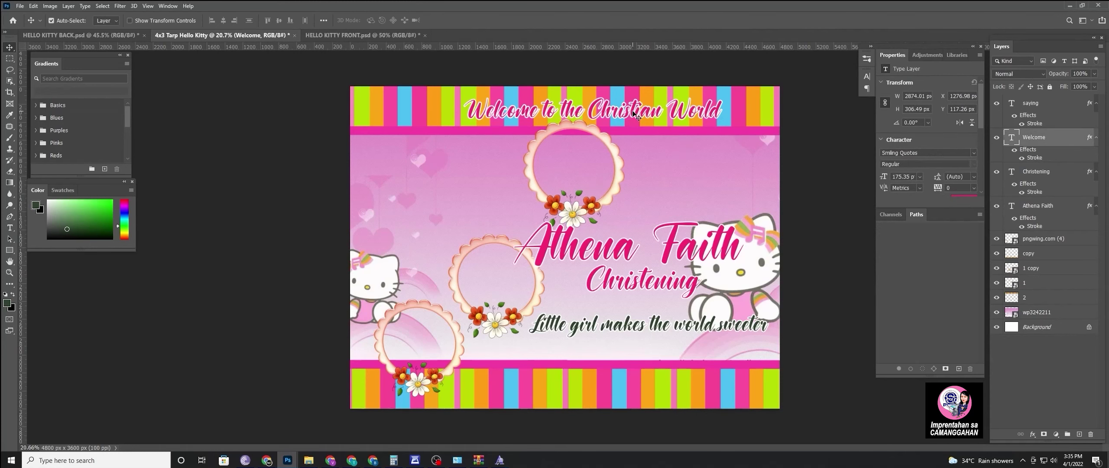
{"action": "left_click_drag", "start_coordinate": [632, 114], "coordinate": [646, 125]}
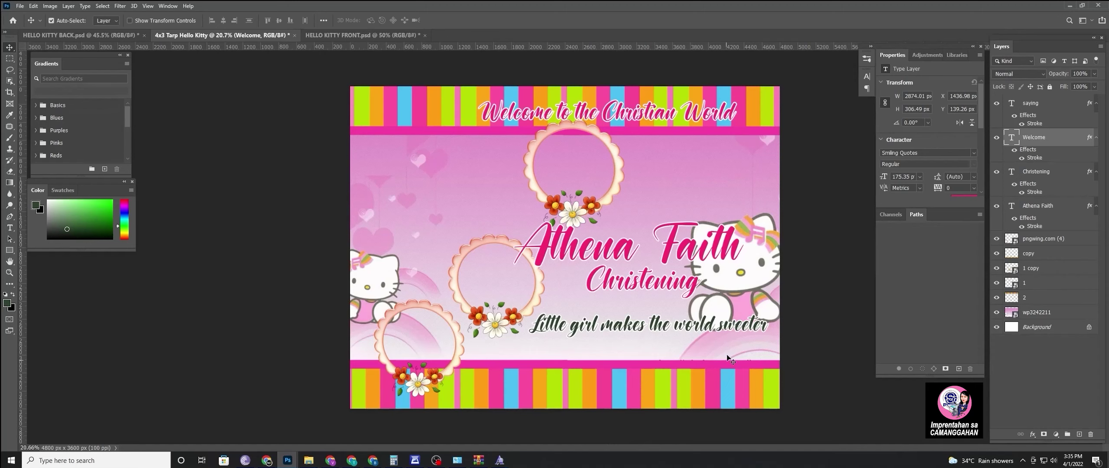
{"action": "left_click", "coordinate": [507, 323]}
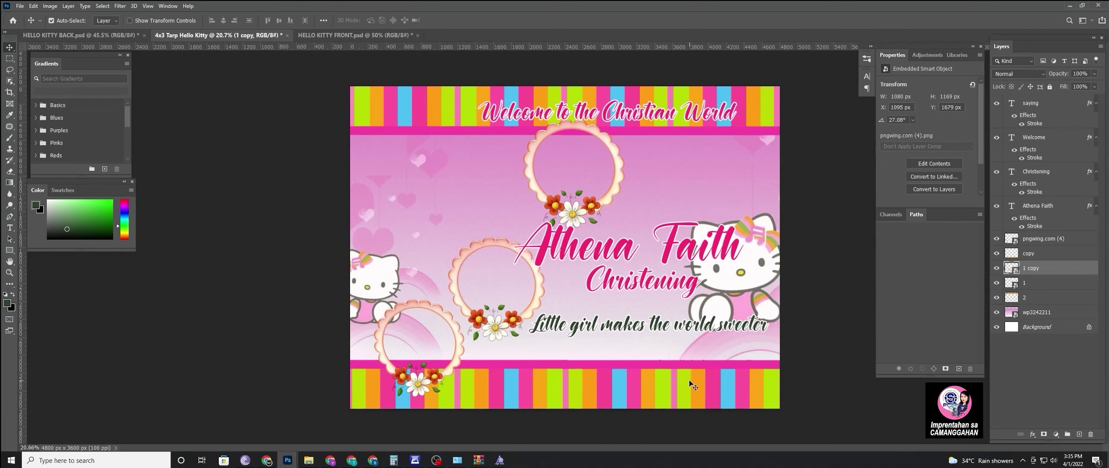
{"action": "left_click", "coordinate": [694, 256]}
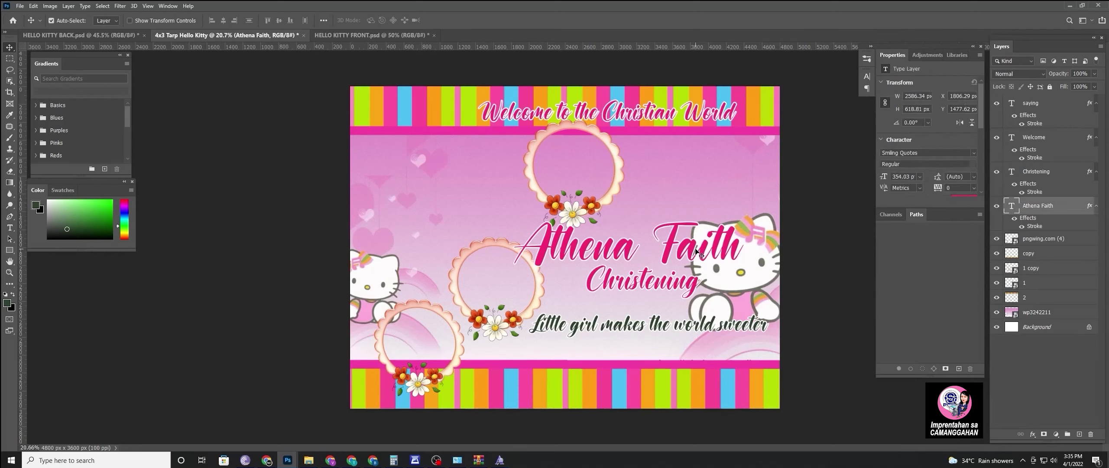
{"action": "key", "text": "Right"}
{"action": "key", "text": "Right"}
{"action": "key", "text": "Right"}
{"action": "key", "text": "Right"}
{"action": "key", "text": "Right"}
{"action": "key", "text": "Right"}
{"action": "key", "text": "Right"}
{"action": "key", "text": "Right"}
{"action": "key", "text": "Right"}
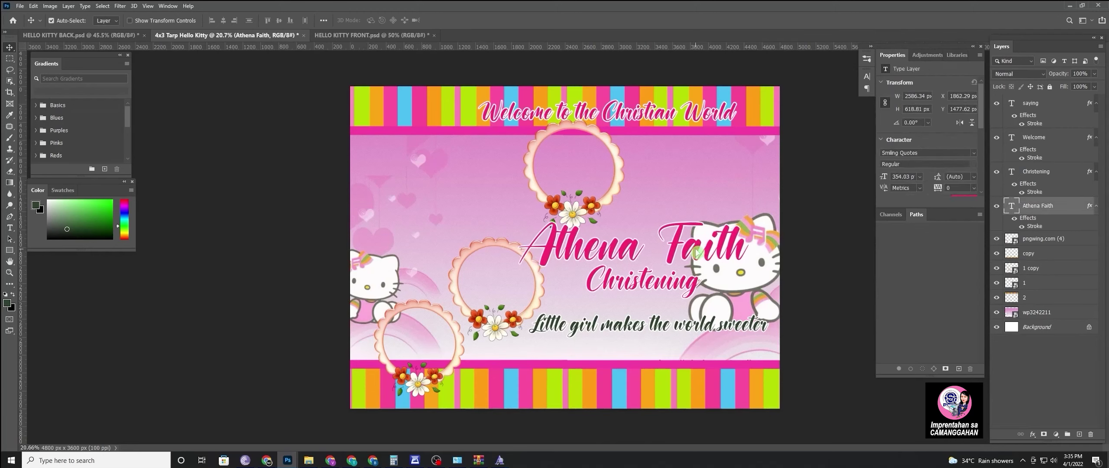
{"action": "key", "text": "Right"}
{"action": "key", "text": "Right"}
{"action": "key", "text": "Right"}
{"action": "key", "text": "Right"}
{"action": "key", "text": "Right"}
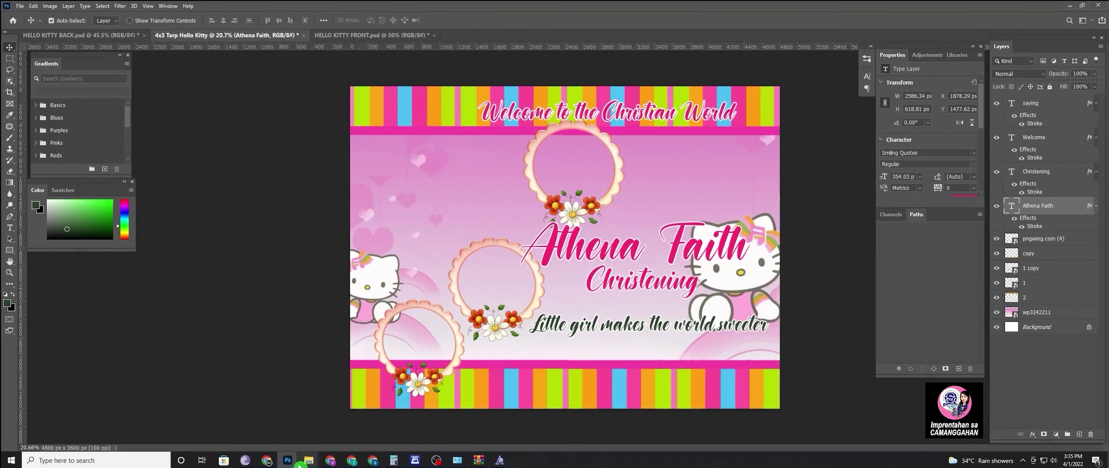
Duplicate the welcome title layer as 'april 24' and move it to the bottom stripe
{"action": "left_click", "coordinate": [697, 121]}
{"action": "right_click", "coordinate": [1064, 146]}
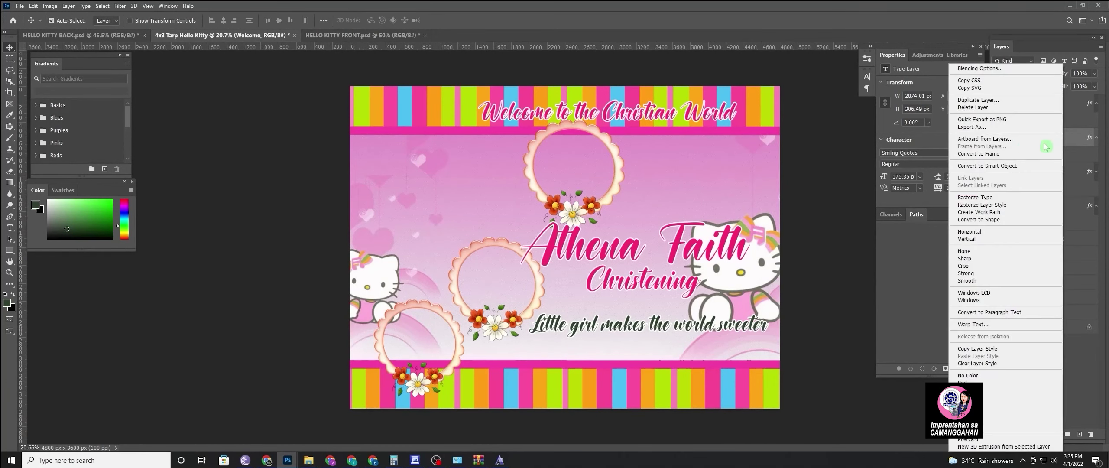
{"action": "left_click", "coordinate": [1009, 100]}
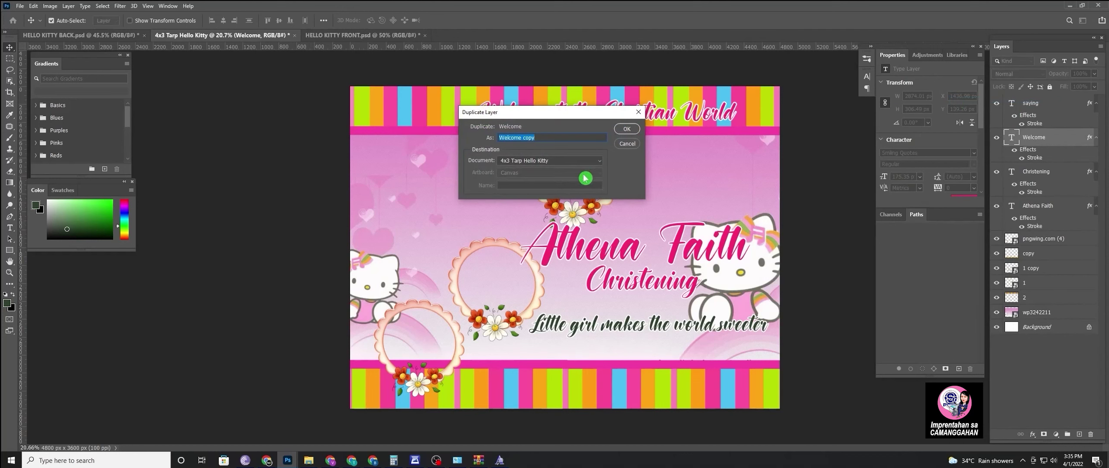
{"action": "type", "text": "april 24"}
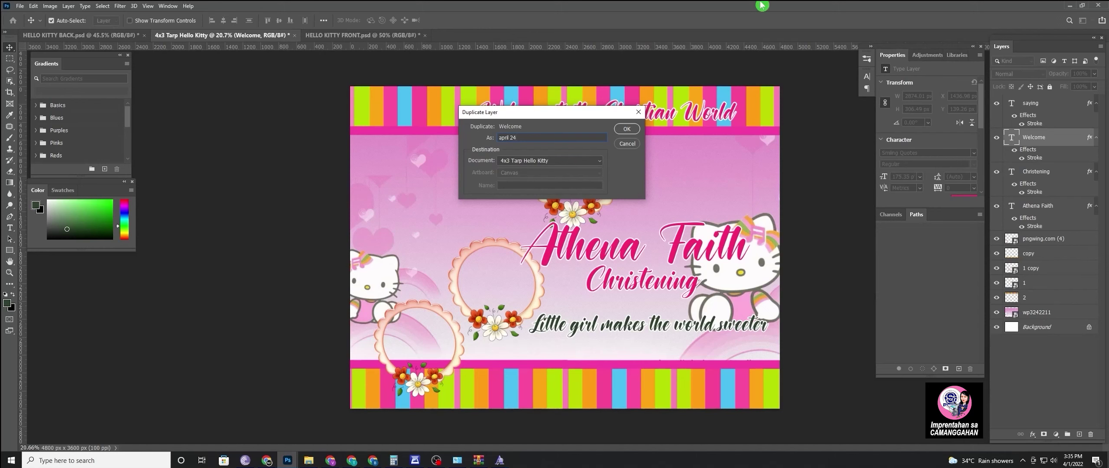
{"action": "left_click", "coordinate": [627, 129]}
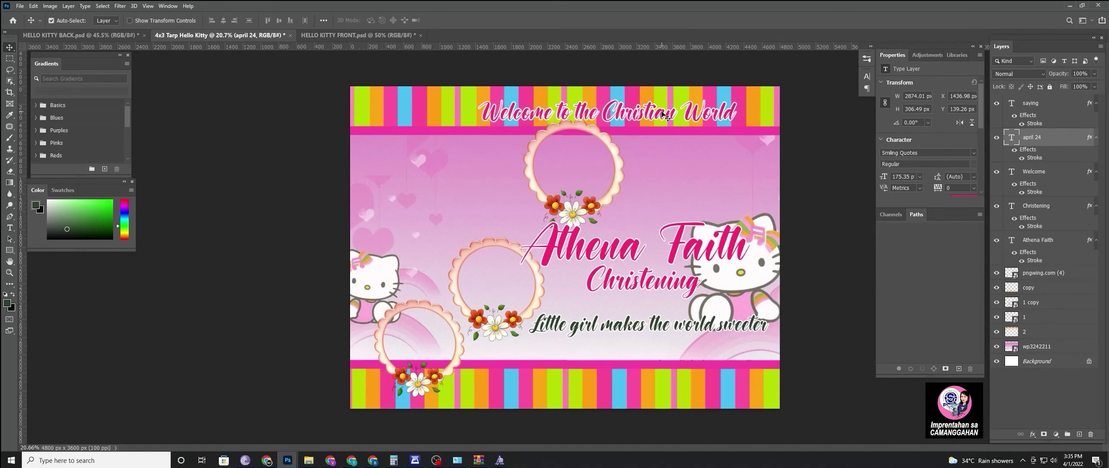
{"action": "left_click_drag", "start_coordinate": [684, 123], "coordinate": [690, 390]}
Retype it as 'April 24, 2022', then shrink it and place it at the lower right
{"action": "key", "text": "t"}
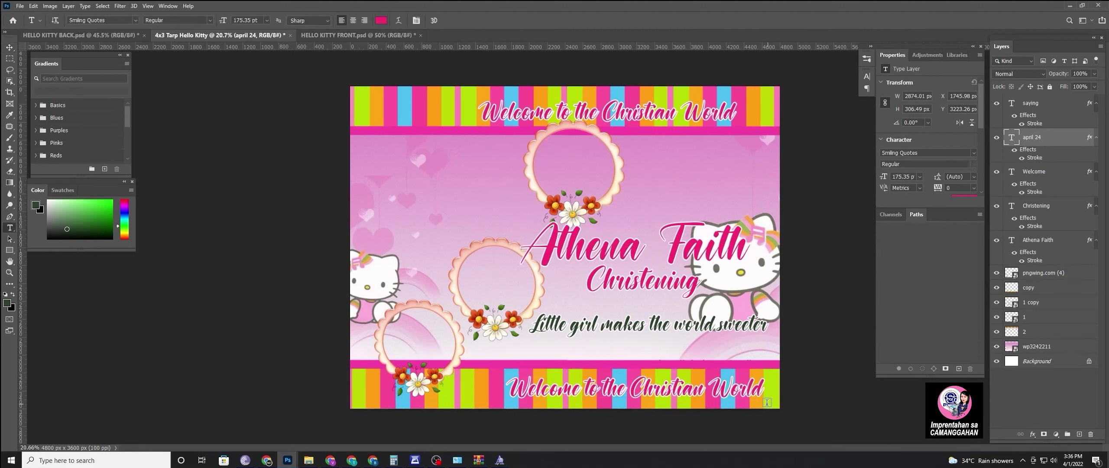
{"action": "left_click_drag", "start_coordinate": [760, 392], "coordinate": [505, 390]}
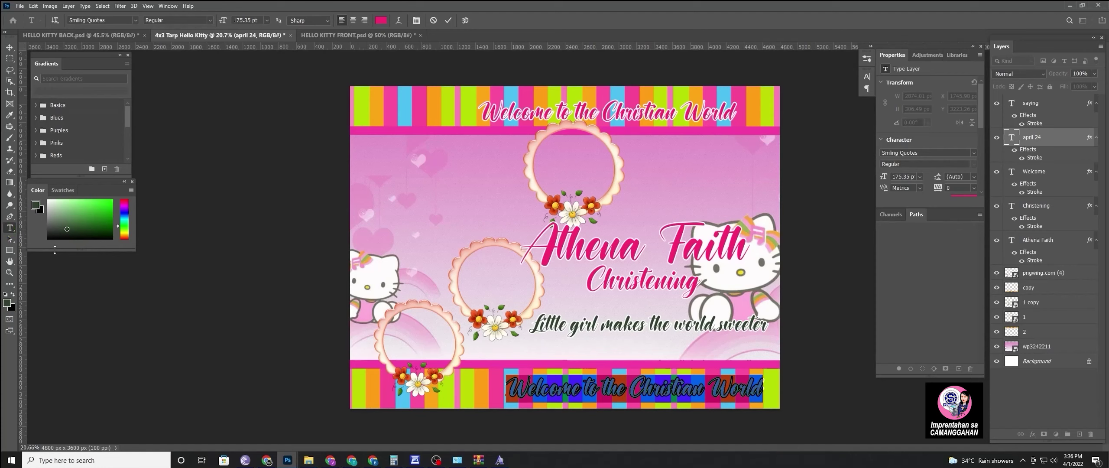
{"action": "type", "text": "April"}
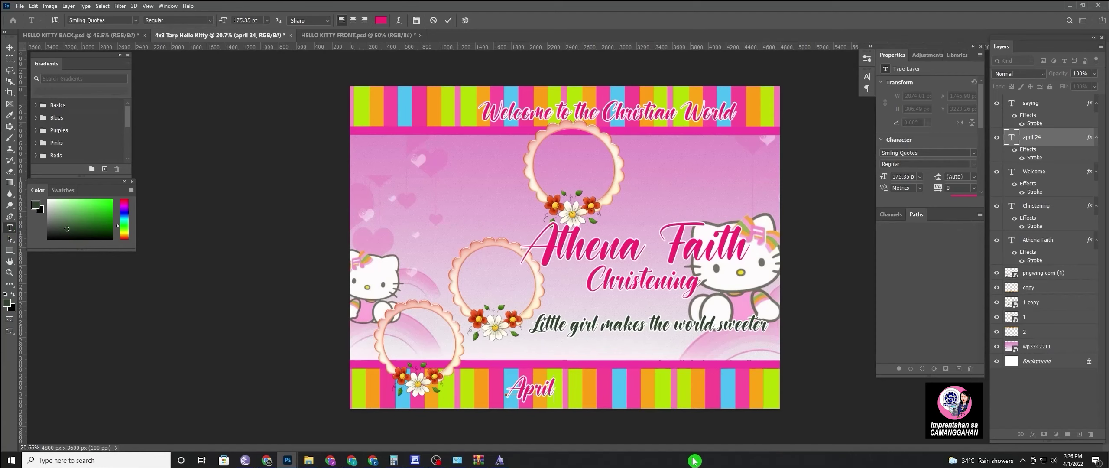
{"action": "type", "text": " 24,"}
{"action": "type", "text": " 2"}
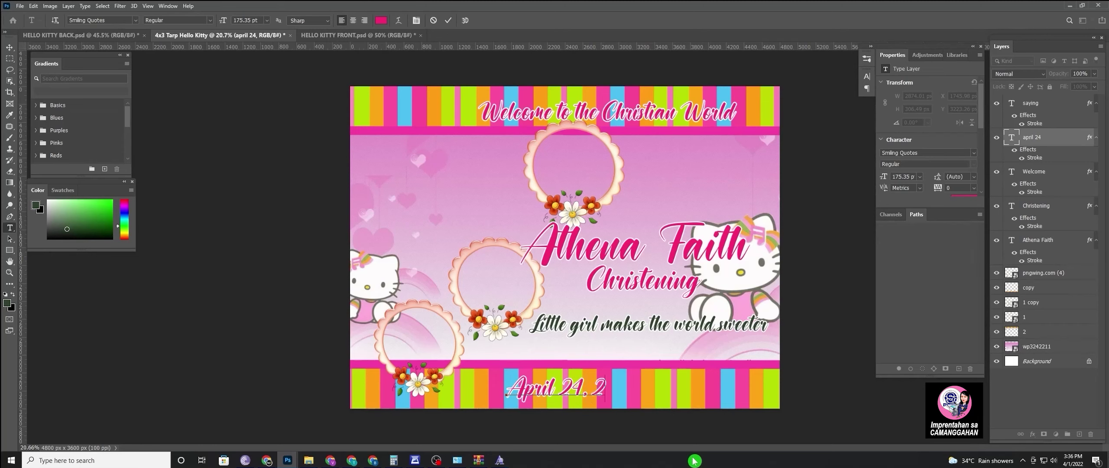
{"action": "type", "text": "022"}
{"action": "left_click", "coordinate": [10, 46]}
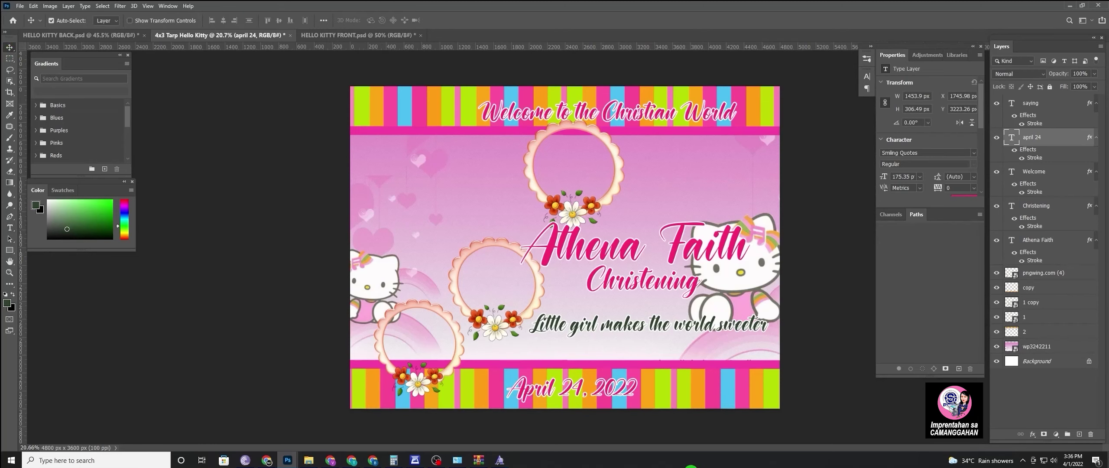
{"action": "left_click_drag", "start_coordinate": [629, 392], "coordinate": [749, 391]}
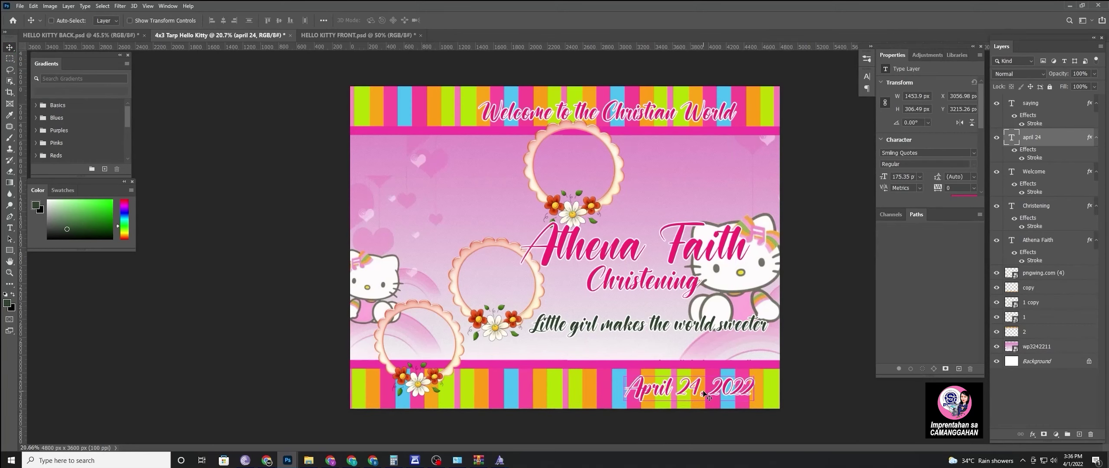
{"action": "key", "text": "ctrl+t"}
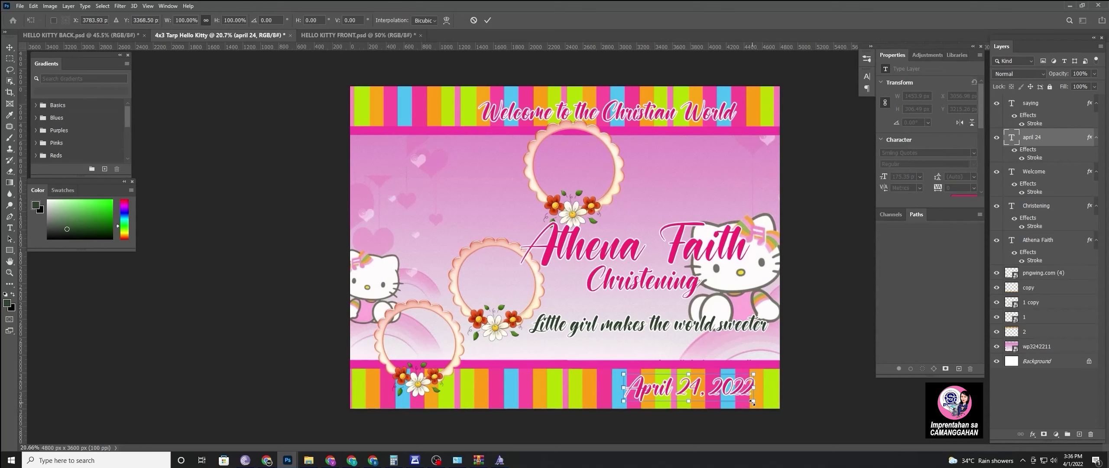
{"action": "mouse_move", "coordinate": [752, 402]}
{"action": "left_mouse_down"}
{"action": "mouse_move", "coordinate": [733, 396]}
{"action": "mouse_move", "coordinate": [745, 392]}
{"action": "mouse_move", "coordinate": [719, 401]}
{"action": "mouse_move", "coordinate": [729, 387]}
{"action": "left_mouse_up"}
{"action": "left_click", "coordinate": [488, 21]}
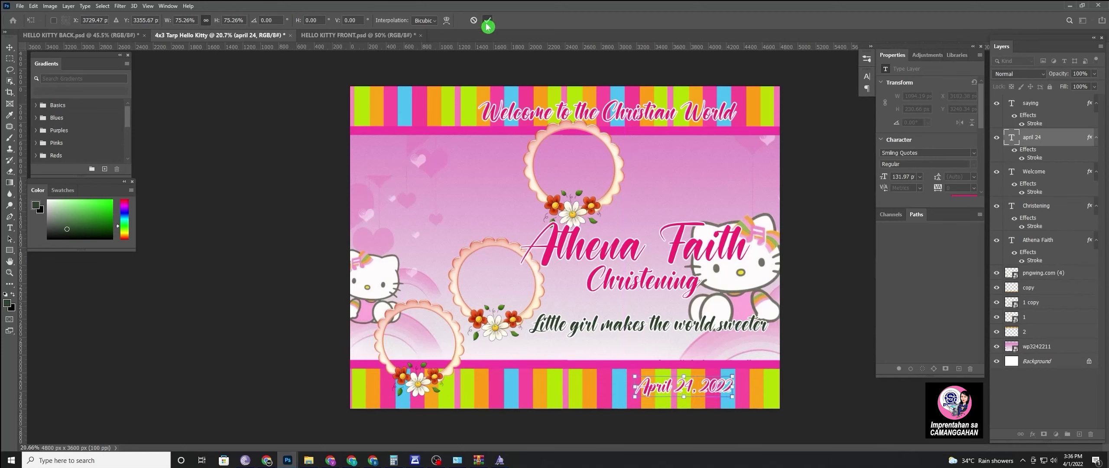
Add a vertical guide at the canvas's right edge and nudge the name title up
{"action": "left_click_drag", "start_coordinate": [21, 331], "coordinate": [726, 411]}
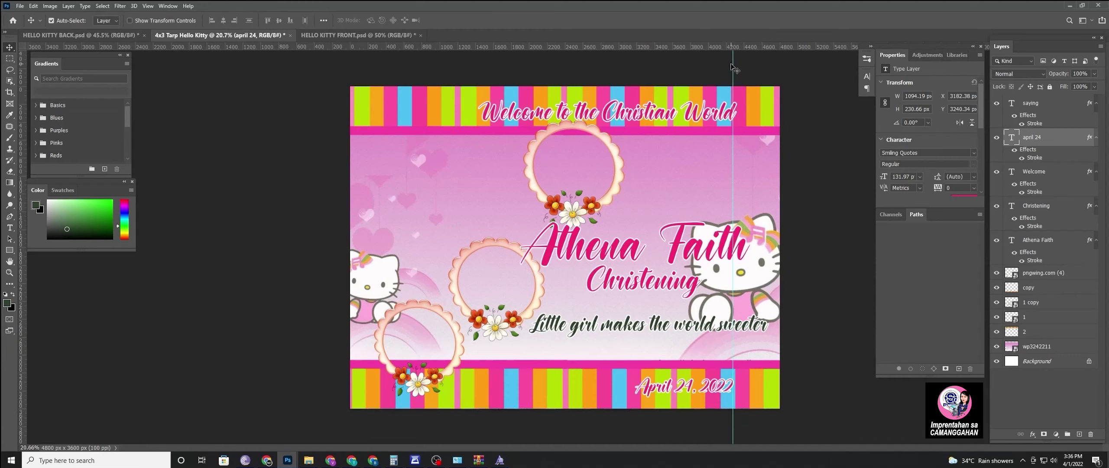
{"action": "left_click_drag", "start_coordinate": [733, 61], "coordinate": [830, 74]}
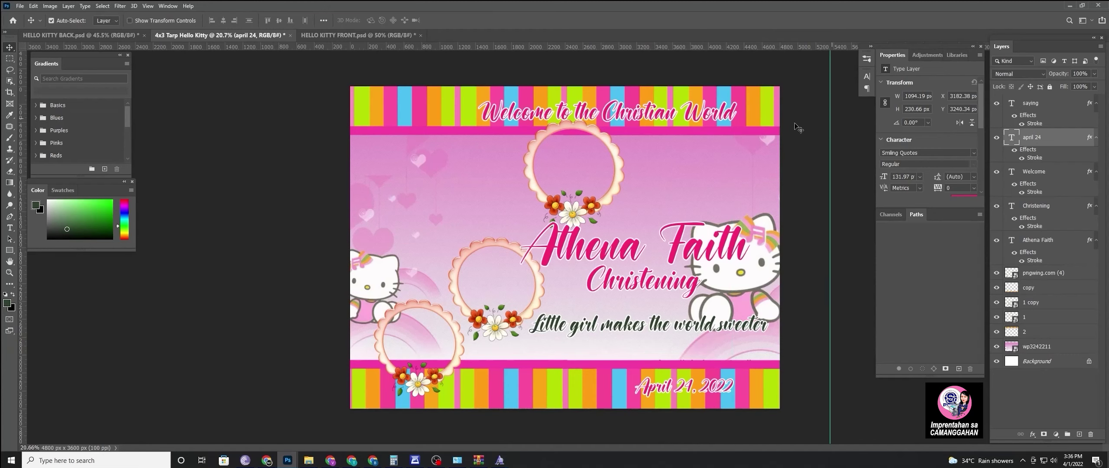
{"action": "left_click", "coordinate": [629, 251]}
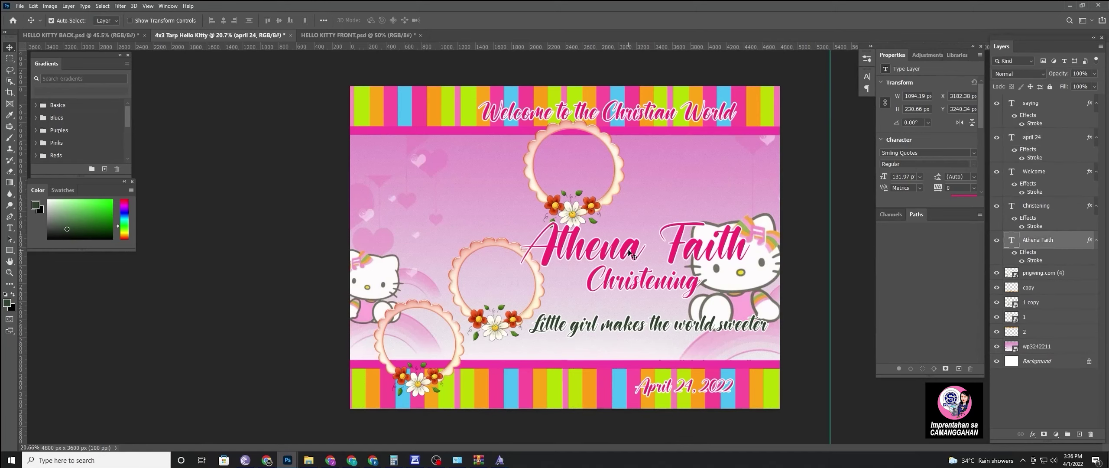
{"action": "key", "text": "shift+Up"}
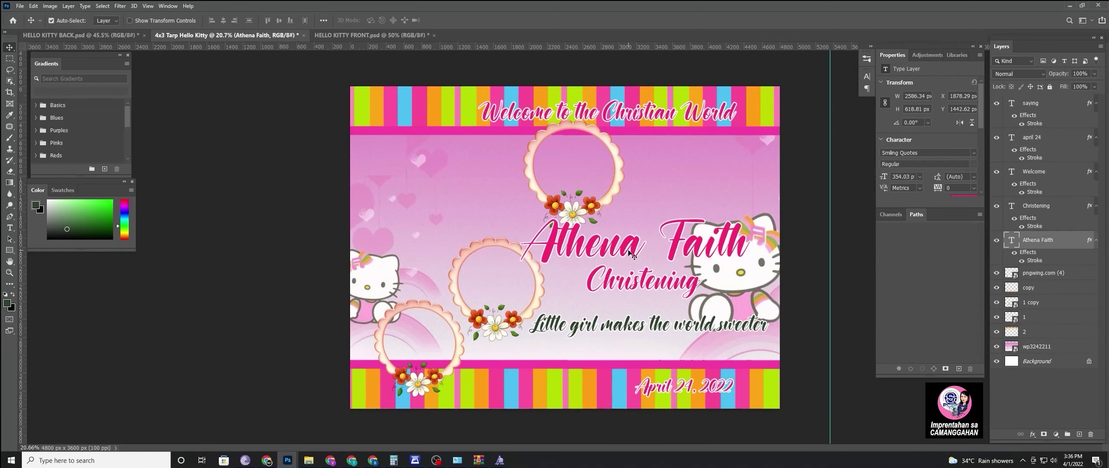
{"action": "key", "text": "shift+Up"}
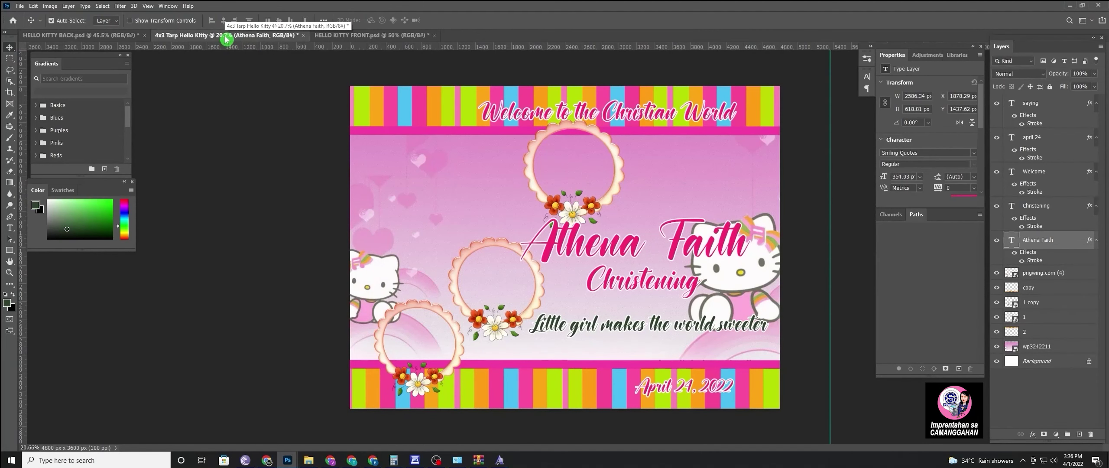
Bring the large baby photo from HELLO KITTY FRONT into the tarp and enlarge it
{"action": "left_click", "coordinate": [356, 35]}
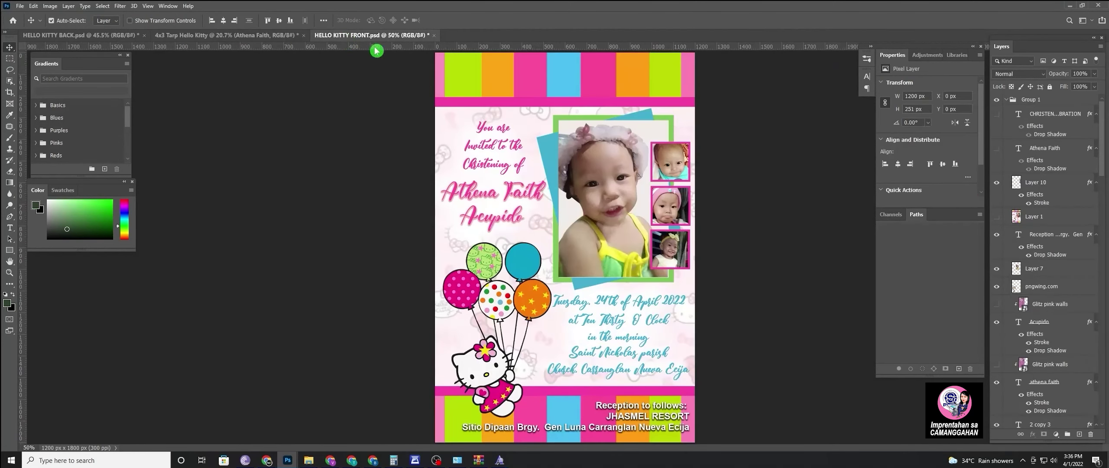
{"action": "left_click_drag", "start_coordinate": [615, 193], "coordinate": [638, 164]}
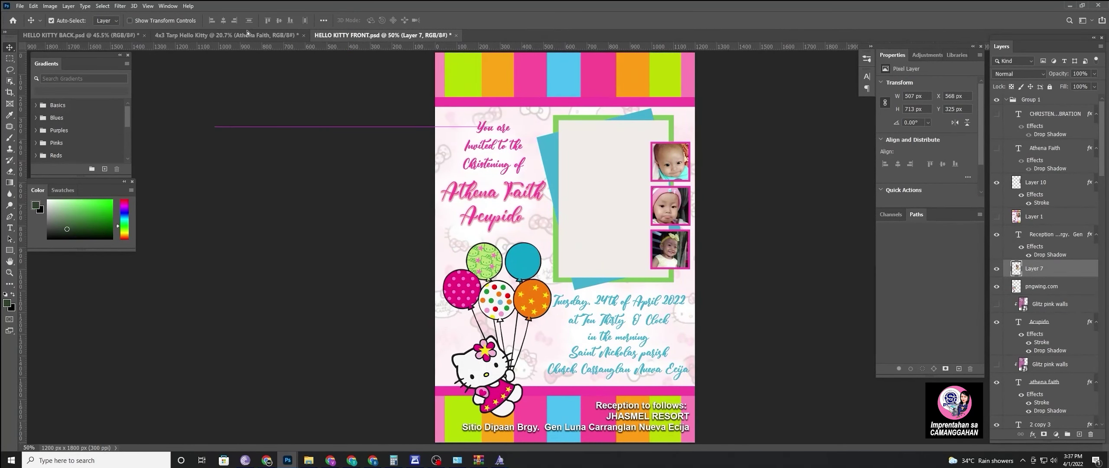
{"action": "left_click_drag", "start_coordinate": [638, 161], "coordinate": [247, 34]}
{"action": "left_click_drag", "start_coordinate": [431, 194], "coordinate": [431, 195]}
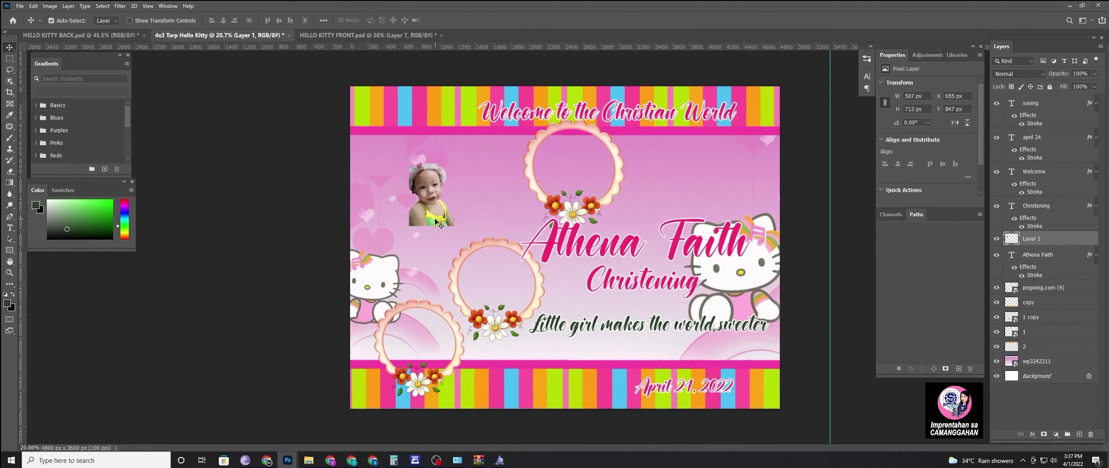
{"action": "left_click", "coordinate": [138, 21]}
{"action": "left_click_drag", "start_coordinate": [432, 226], "coordinate": [432, 367]}
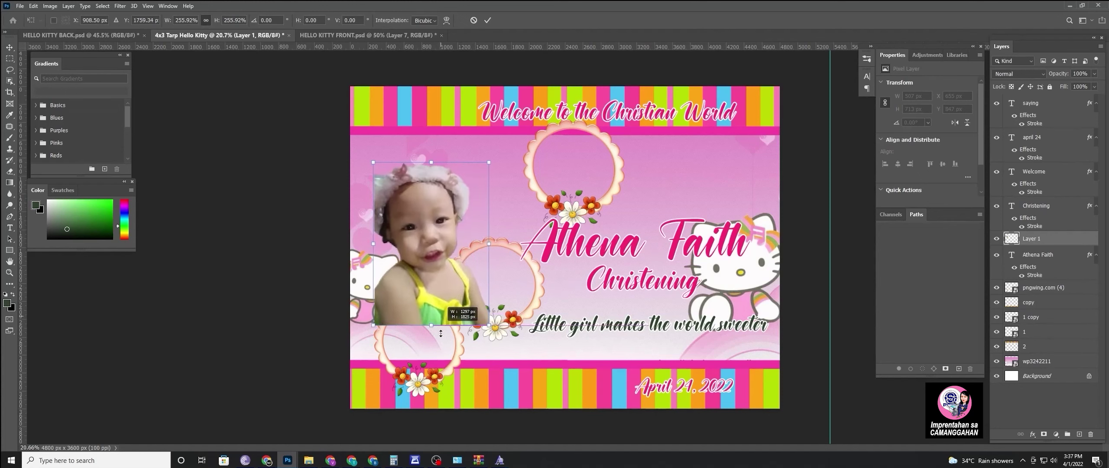
{"action": "left_click_drag", "start_coordinate": [436, 163], "coordinate": [436, 119]}
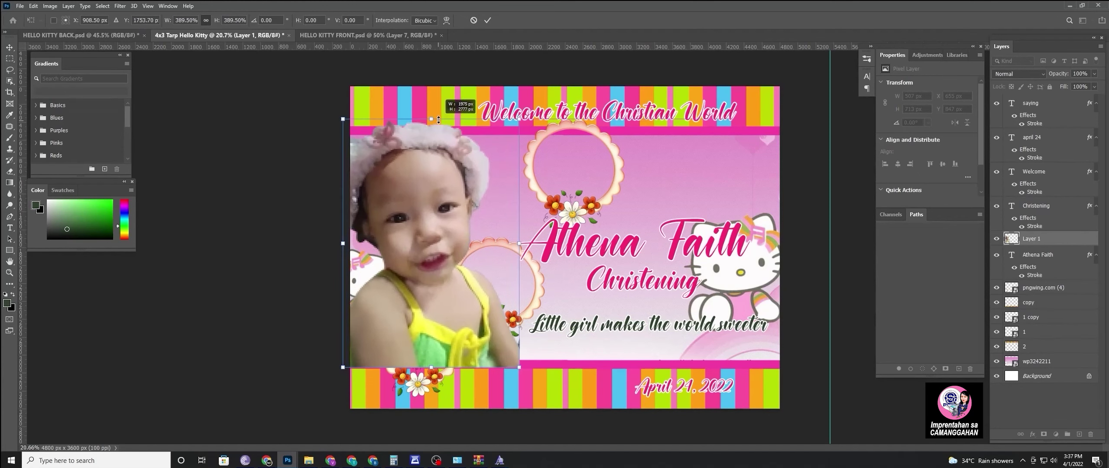
{"action": "left_click_drag", "start_coordinate": [431, 227], "coordinate": [438, 177]}
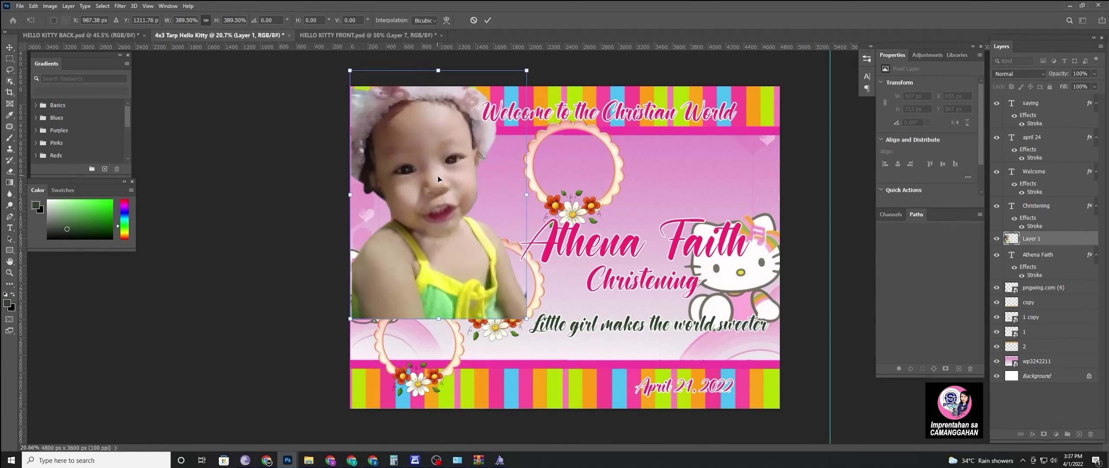
{"action": "left_click", "coordinate": [488, 21]}
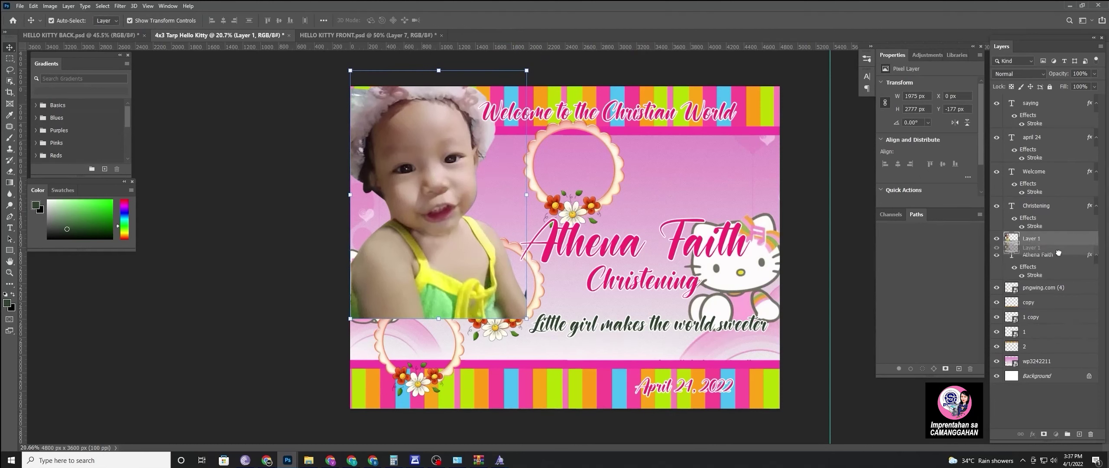
Put the photo layer beneath the circle frames, enlarge it to the stripes, and align it left
{"action": "left_click_drag", "start_coordinate": [1056, 245], "coordinate": [1057, 328]}
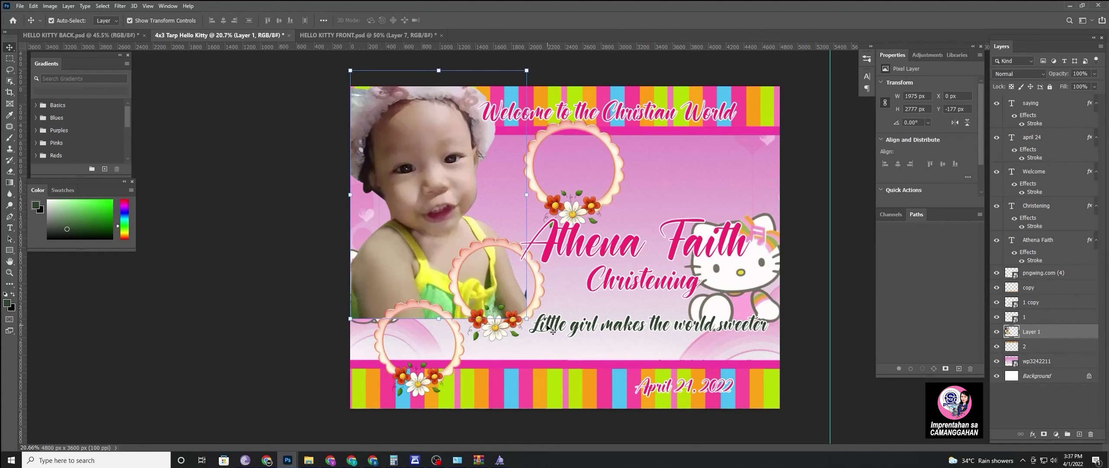
{"action": "left_click_drag", "start_coordinate": [526, 318], "coordinate": [545, 348]}
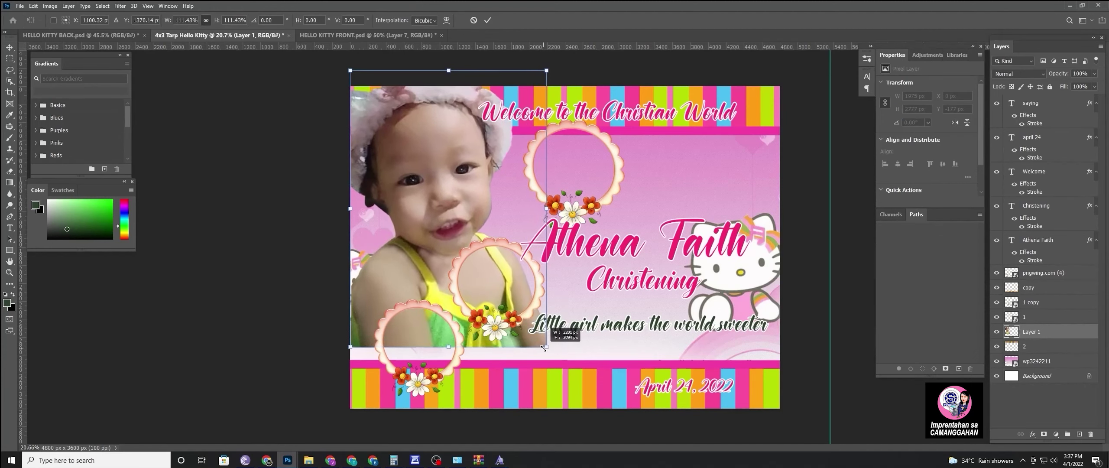
{"action": "left_click_drag", "start_coordinate": [545, 349], "coordinate": [556, 361]}
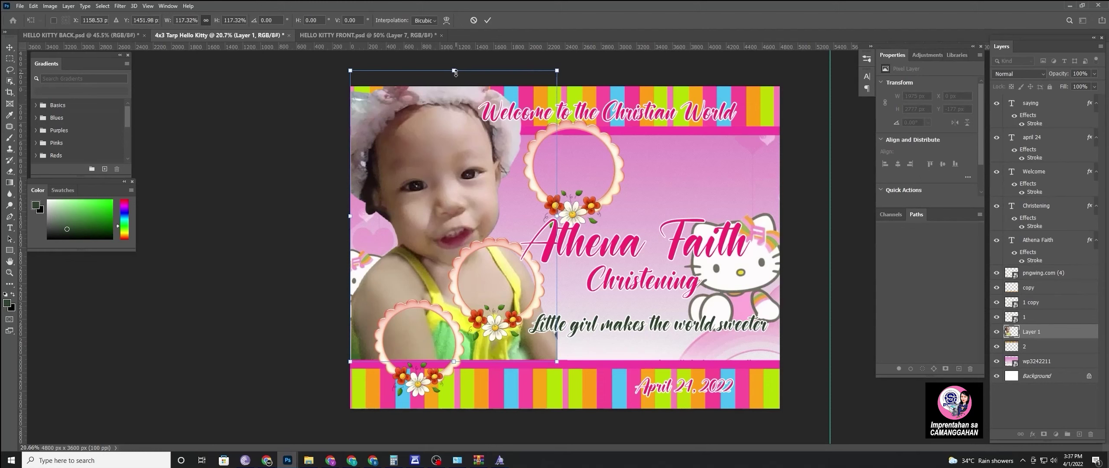
{"action": "left_click", "coordinate": [488, 20]}
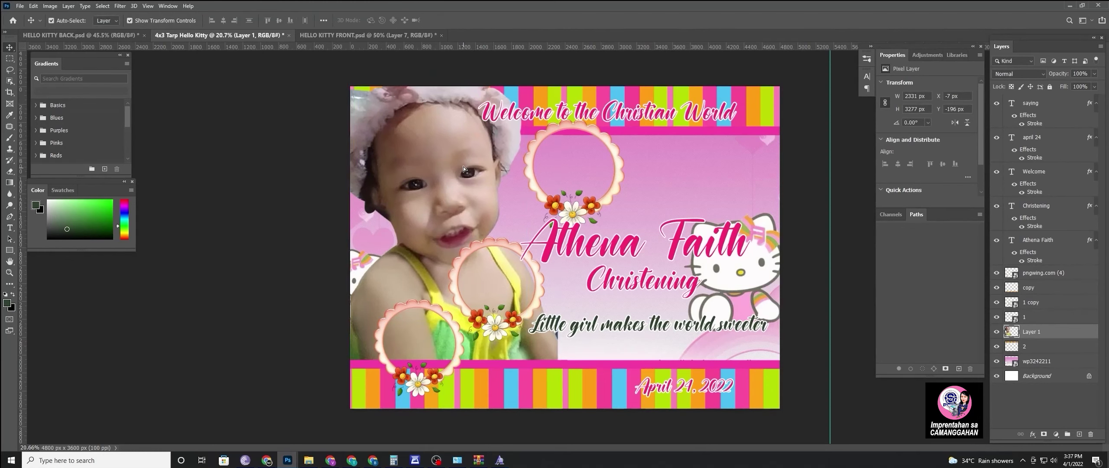
{"action": "left_click_drag", "start_coordinate": [462, 169], "coordinate": [462, 164]}
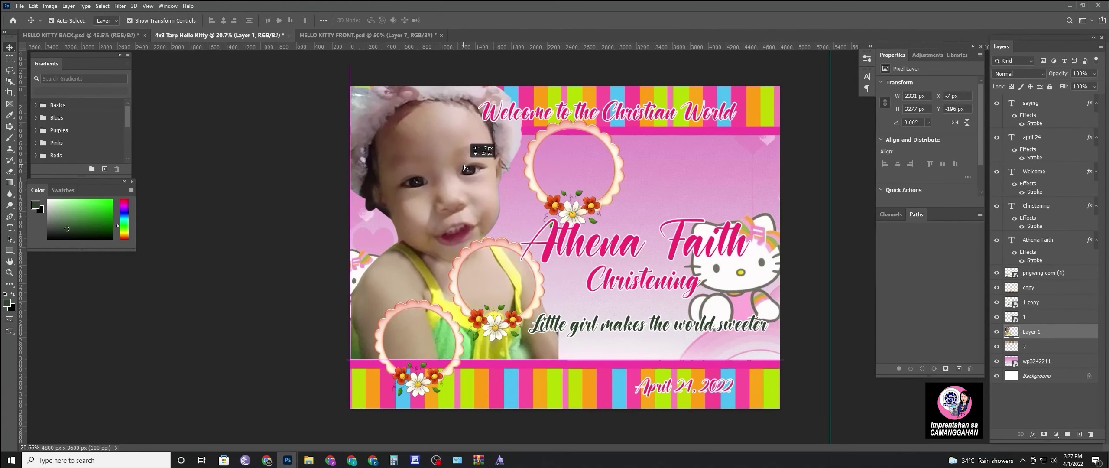
{"action": "left_click", "coordinate": [540, 293]}
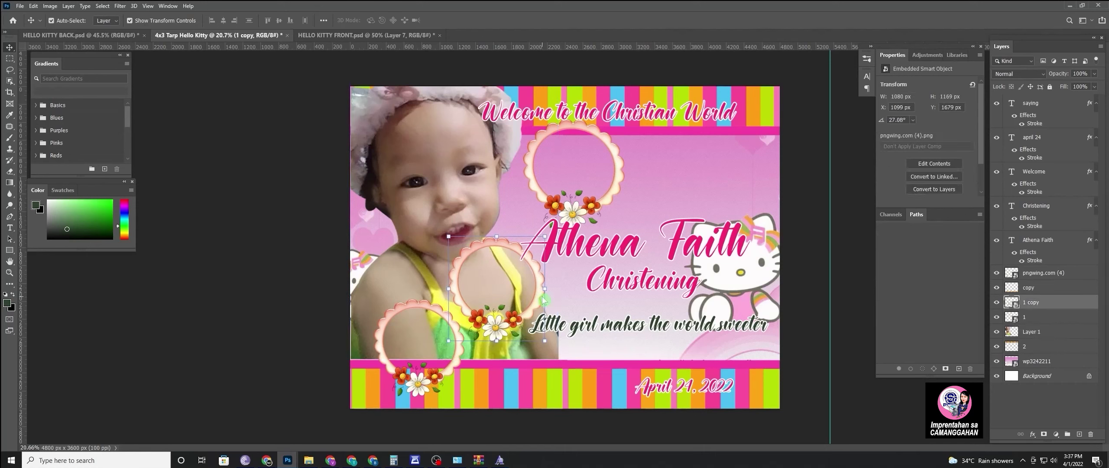
Nudge the middle and lower-left circle frames right, then turn off Show Transform Controls
{"action": "key", "text": "shift+Right"}
{"action": "key", "text": "shift+Right"}
{"action": "key", "text": "shift+Right"}
{"action": "key", "text": "shift+Right"}
{"action": "key", "text": "shift+Right"}
{"action": "key", "text": "shift+Right"}
{"action": "key", "text": "Right"}
{"action": "key", "text": "Right"}
{"action": "key", "text": "Right"}
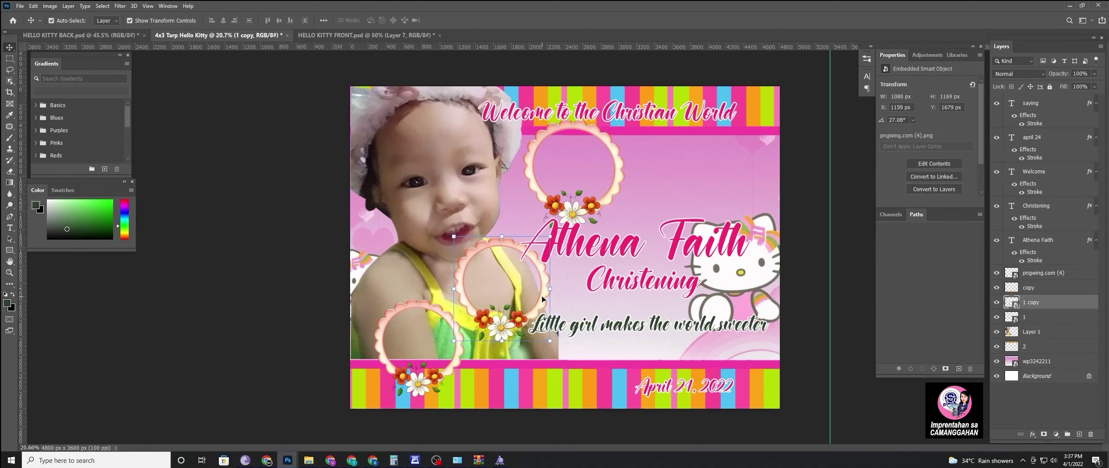
{"action": "left_click", "coordinate": [454, 361]}
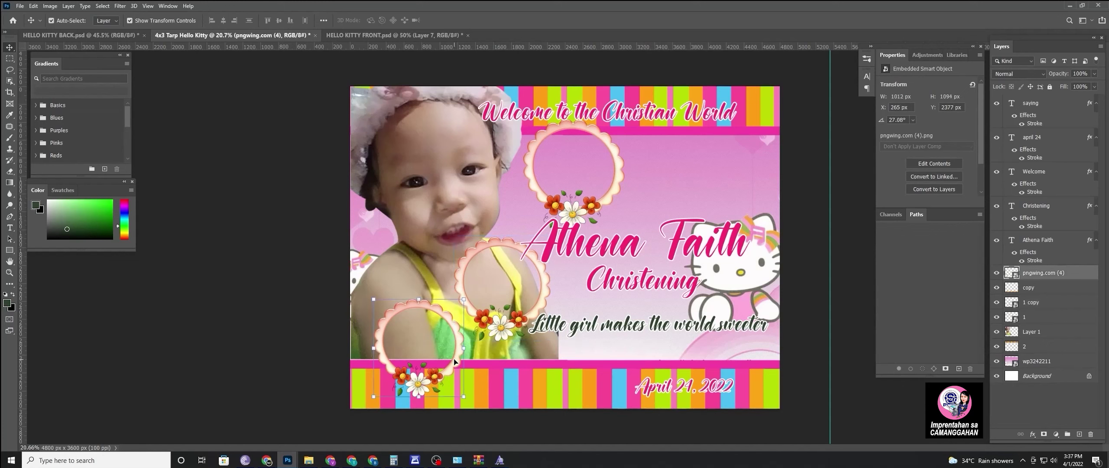
{"action": "key", "text": "shift+Right"}
{"action": "key", "text": "shift+Right"}
{"action": "key", "text": "shift+Right"}
{"action": "key", "text": "shift+Right"}
{"action": "key", "text": "shift+Right"}
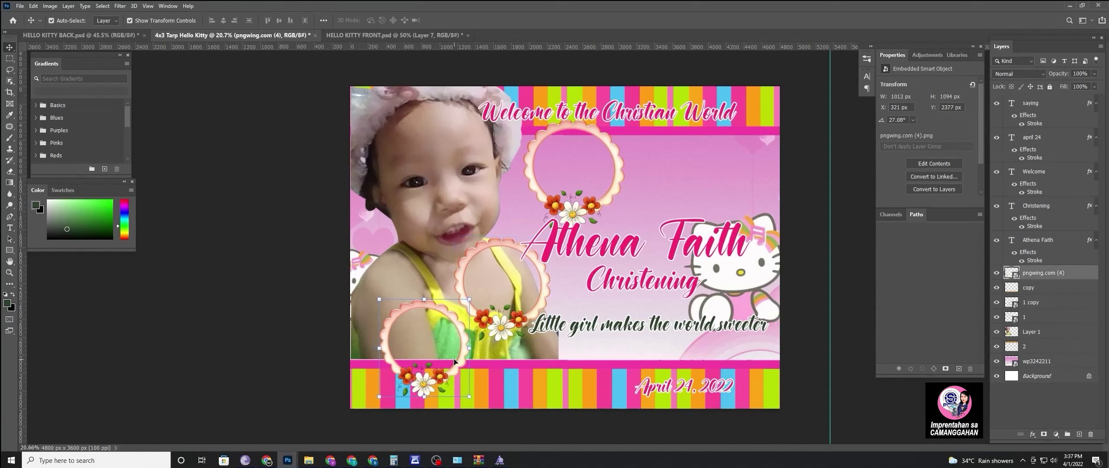
{"action": "key", "text": "shift+Right"}
{"action": "key", "text": "shift+Right"}
{"action": "key", "text": "Right"}
{"action": "key", "text": "Right"}
{"action": "key", "text": "Right"}
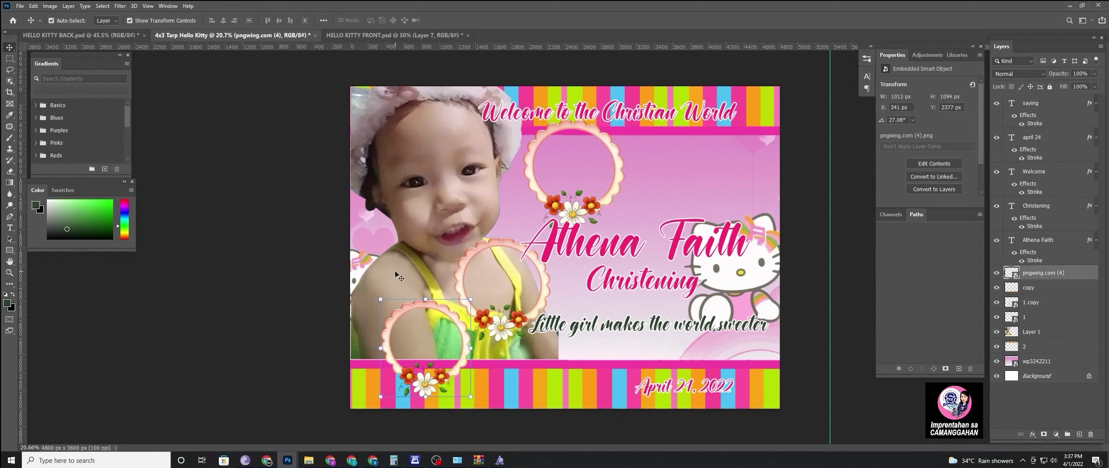
{"action": "left_click", "coordinate": [395, 274]}
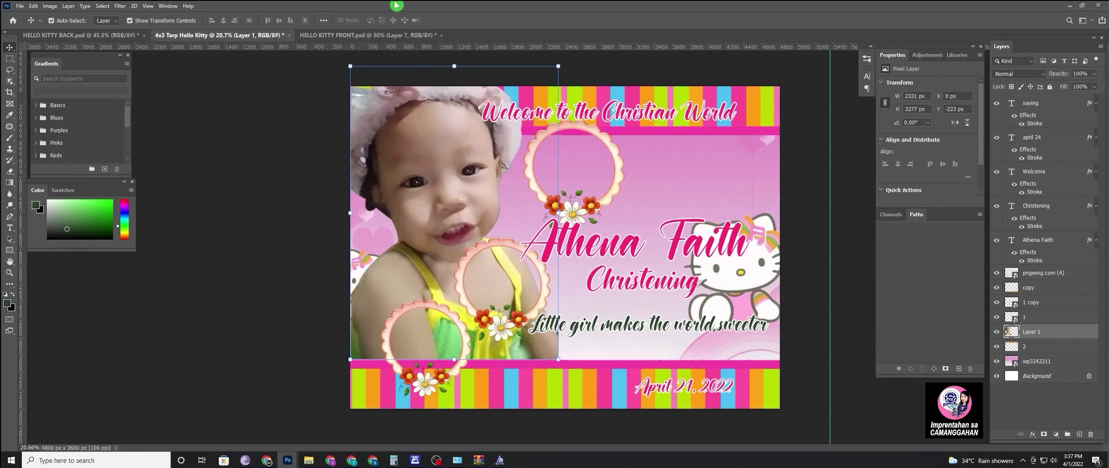
{"action": "left_click", "coordinate": [139, 21]}
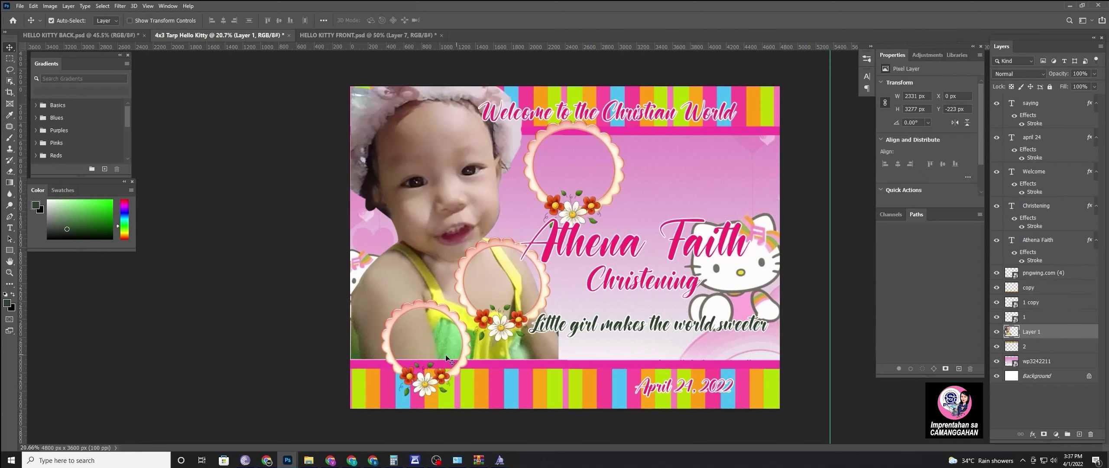
Place the first photo from Pictures > HELLO KITTY > New folder as an embedded image
{"action": "left_click", "coordinate": [20, 6]}
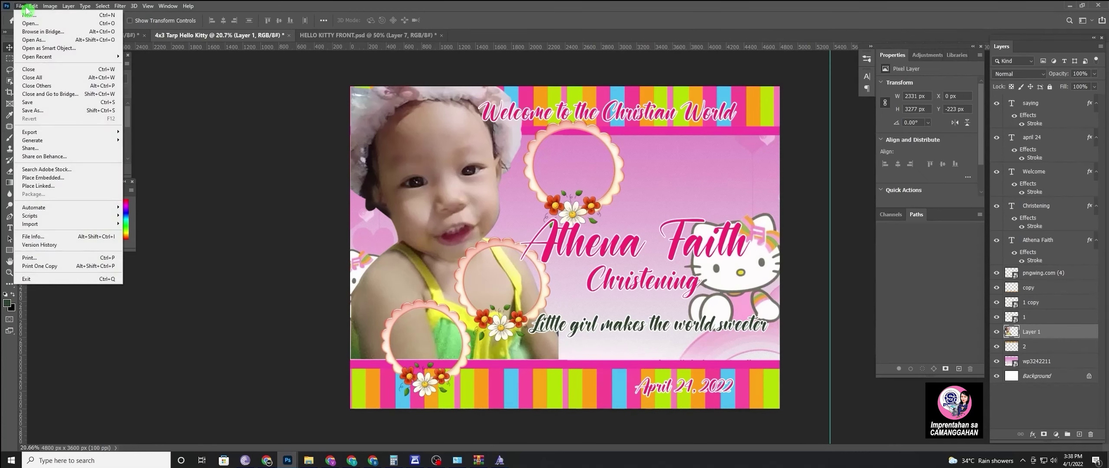
{"action": "left_click", "coordinate": [46, 178]}
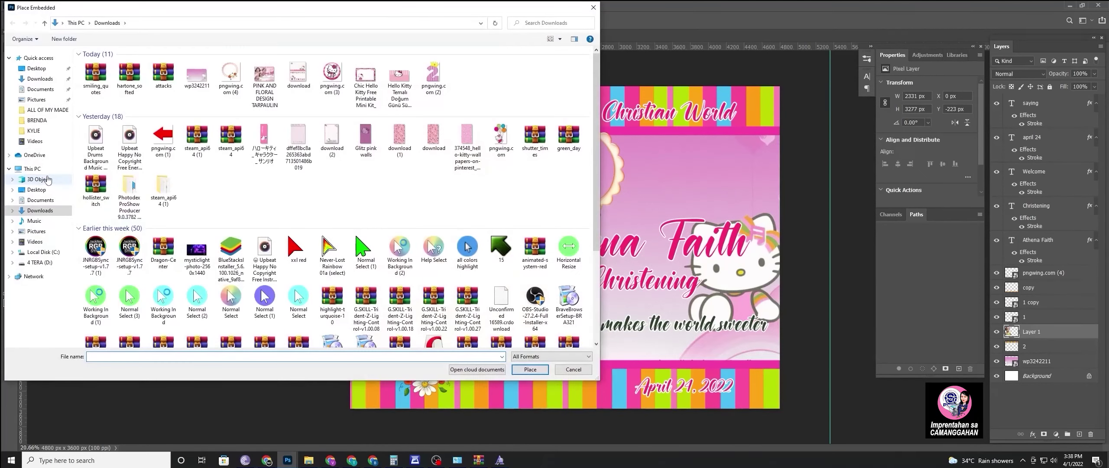
{"action": "left_click", "coordinate": [50, 123]}
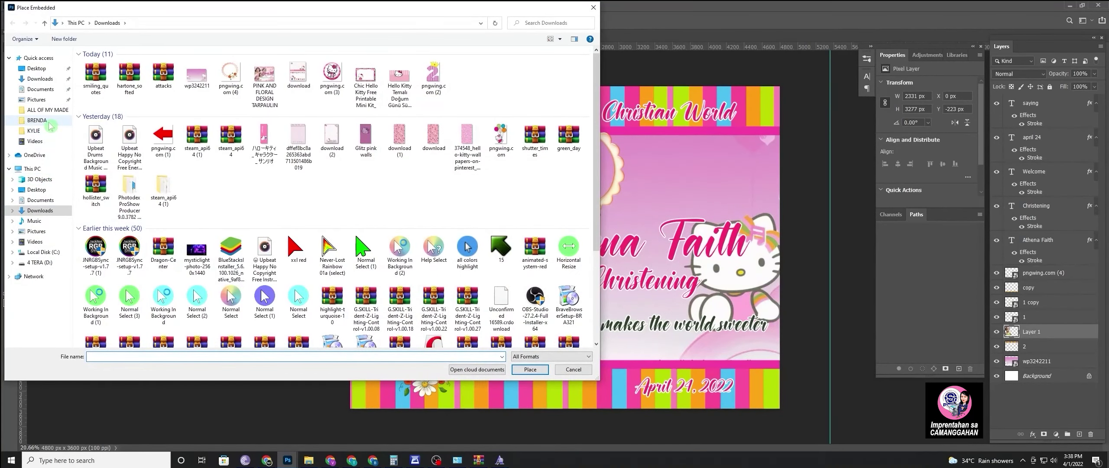
{"action": "left_click", "coordinate": [37, 99]}
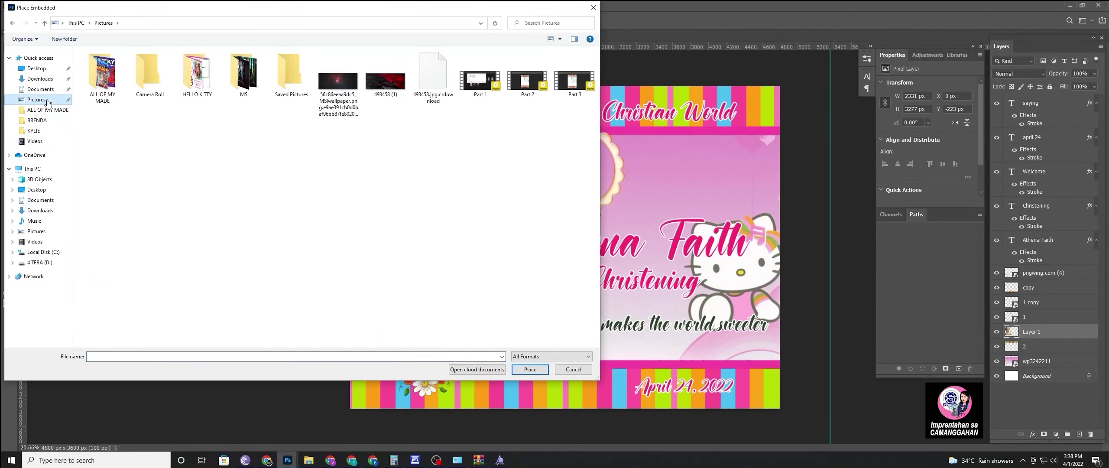
{"action": "double_click", "coordinate": [204, 76]}
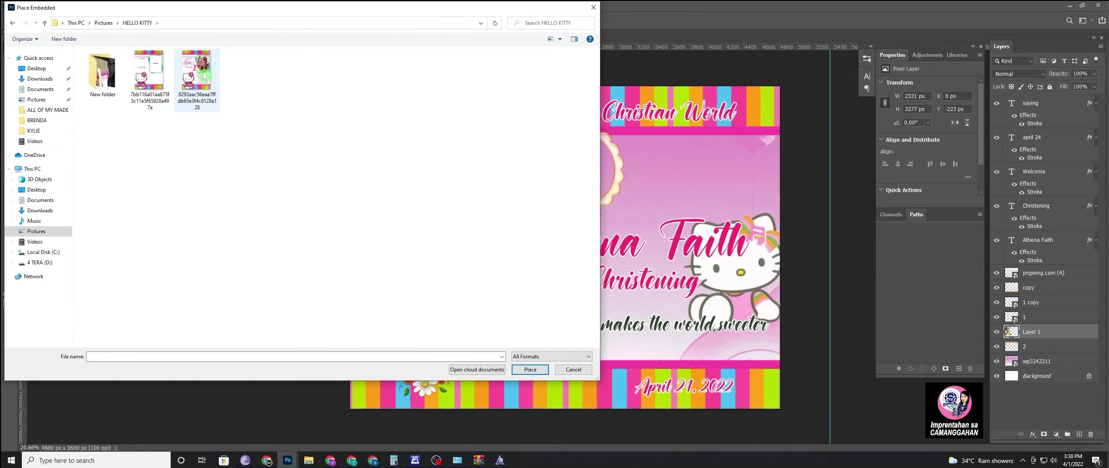
{"action": "double_click", "coordinate": [101, 70]}
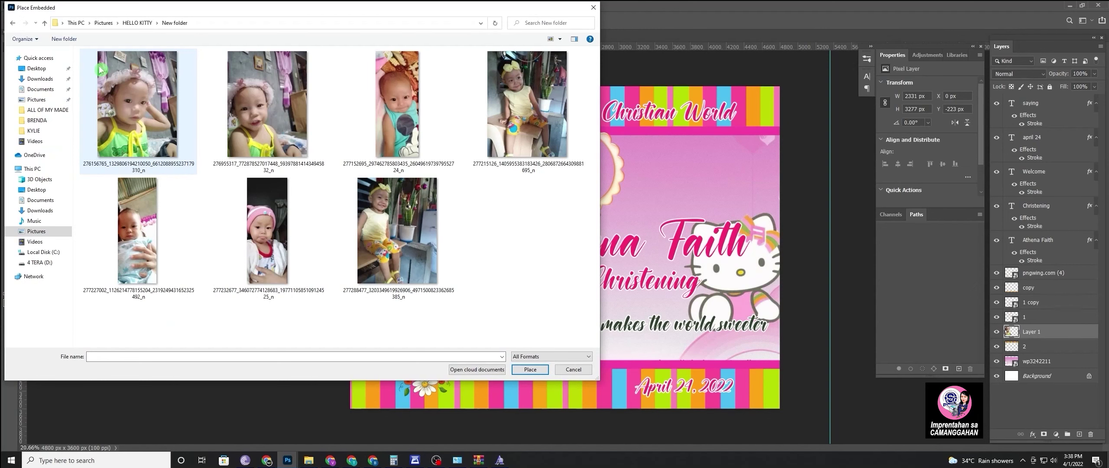
{"action": "double_click", "coordinate": [146, 124]}
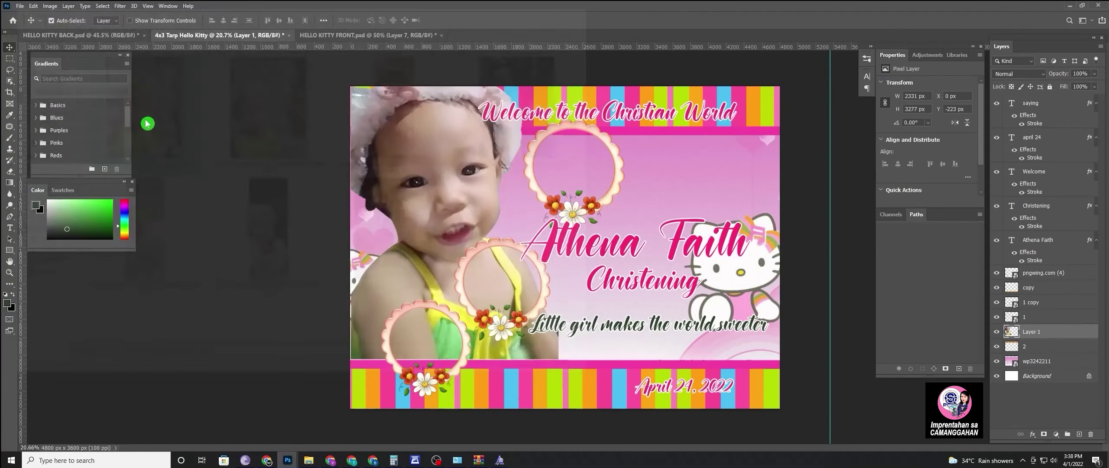
Scale and position the photo over the top circular flower frame, then commit it
{"action": "left_click_drag", "start_coordinate": [568, 228], "coordinate": [584, 146]}
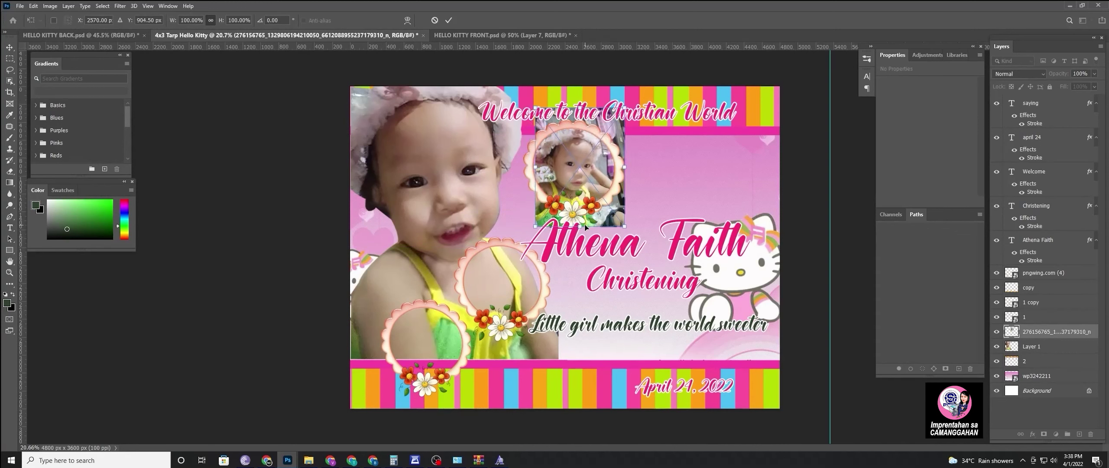
{"action": "mouse_move", "coordinate": [585, 226]}
{"action": "left_mouse_down"}
{"action": "mouse_move", "coordinate": [583, 256]}
{"action": "mouse_move", "coordinate": [589, 226]}
{"action": "left_mouse_up"}
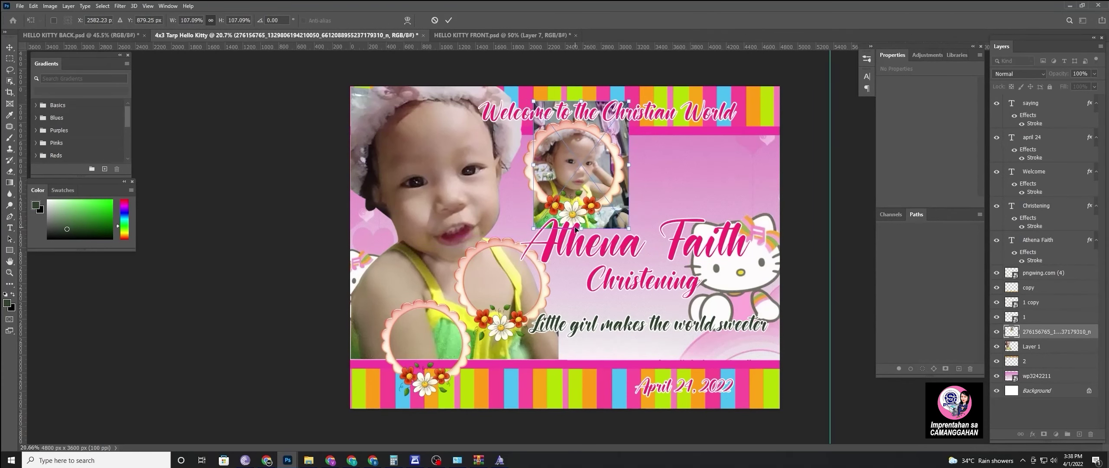
{"action": "key", "text": "Down"}
{"action": "key", "text": "Down"}
{"action": "key", "text": "Down"}
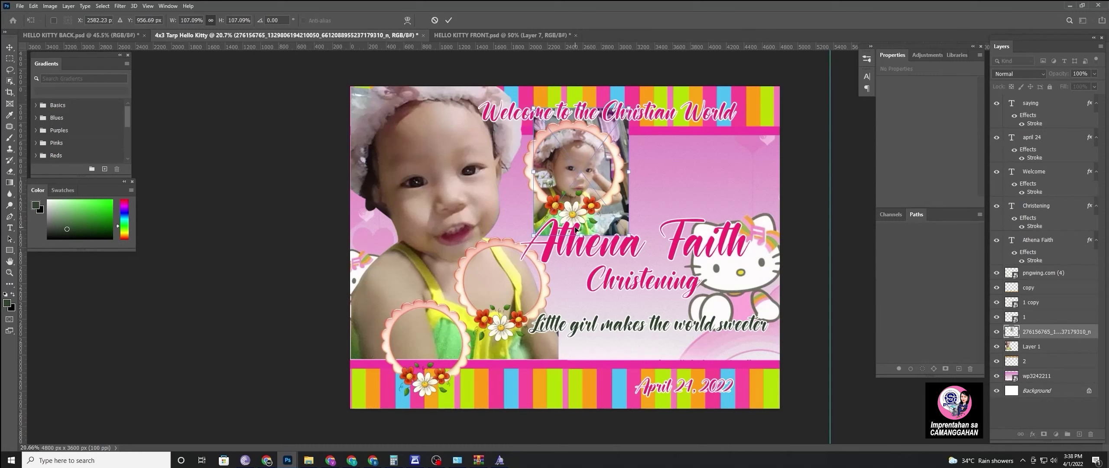
{"action": "key", "text": "Return"}
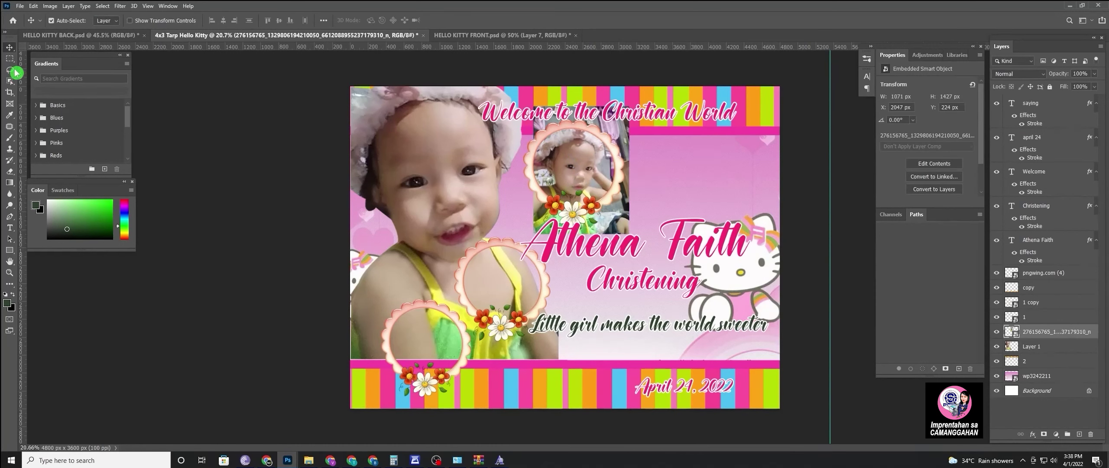
{"action": "left_click", "coordinate": [11, 59]}
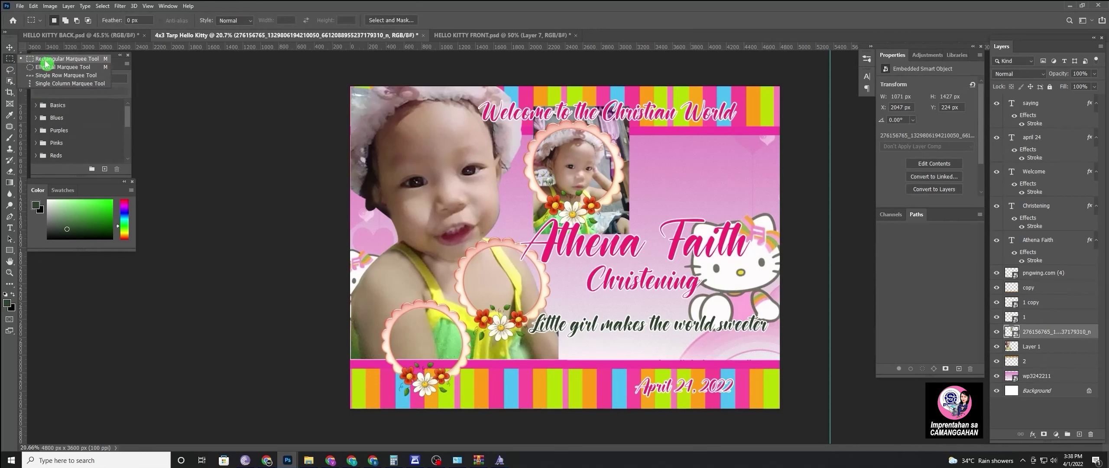
Draw a circular elliptical selection around the top flower frame's opening
{"action": "left_click", "coordinate": [48, 67]}
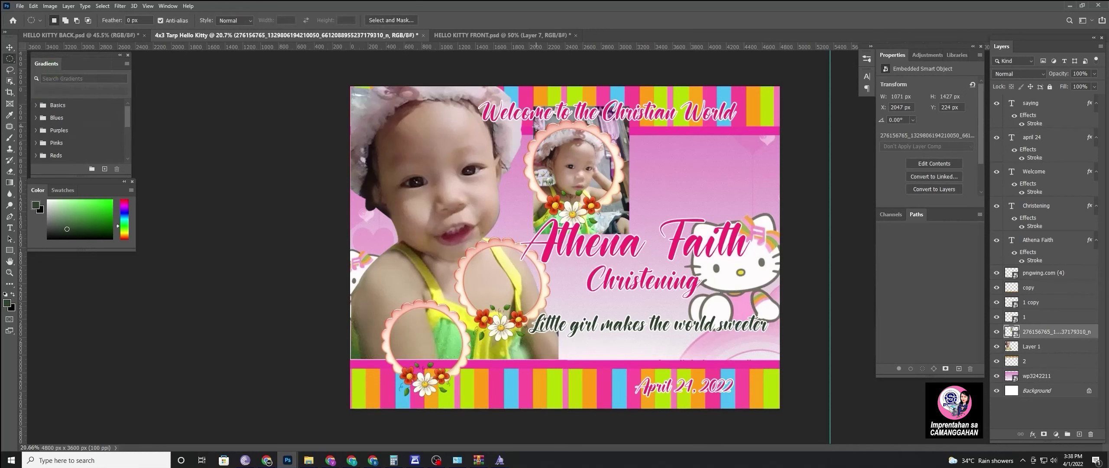
{"action": "left_click_drag", "start_coordinate": [526, 123], "coordinate": [619, 211]}
{"action": "left_click_drag", "start_coordinate": [619, 210], "coordinate": [621, 213]}
{"action": "right_click", "coordinate": [598, 157]}
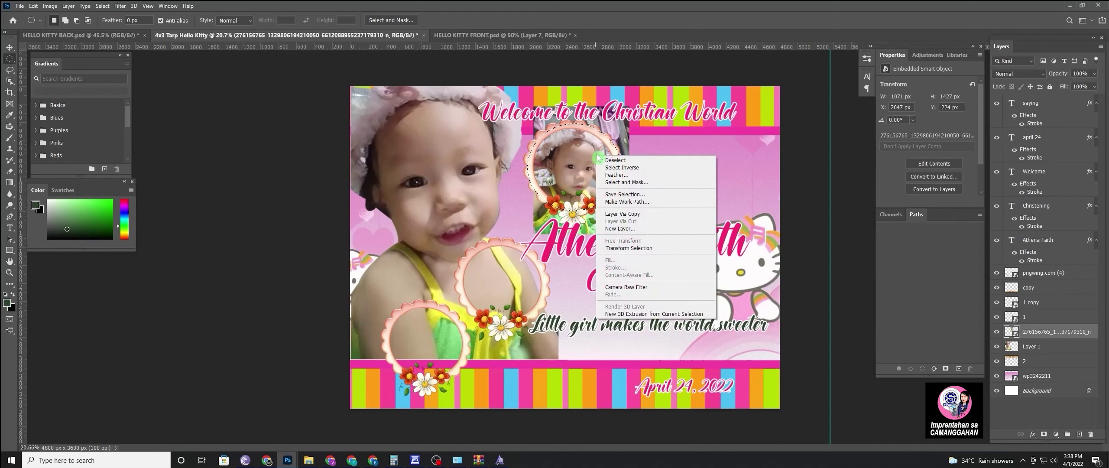
{"action": "left_click", "coordinate": [682, 5]}
Invert the selection, rasterize the photo layer, delete everything outside the circle, and deselect
{"action": "key", "text": "ctrl+shift+i"}
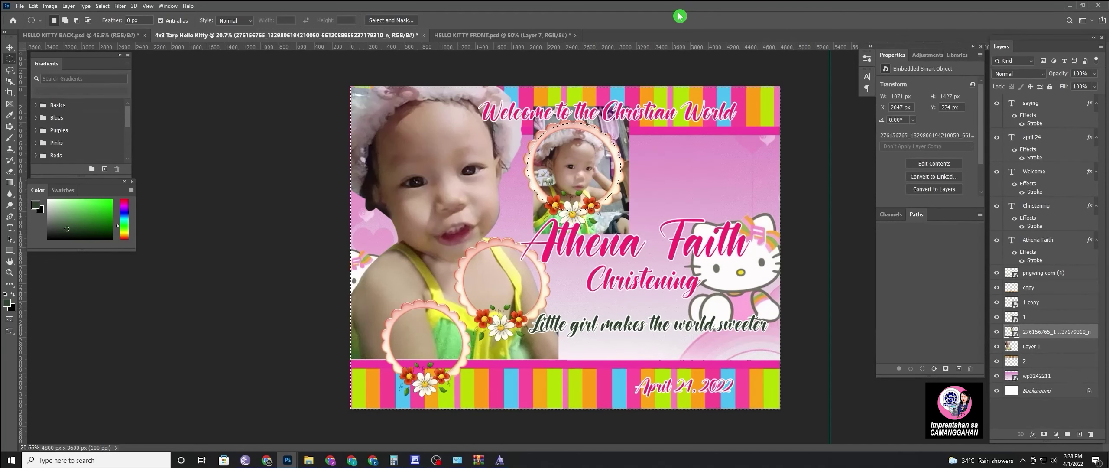
{"action": "key", "text": "Delete"}
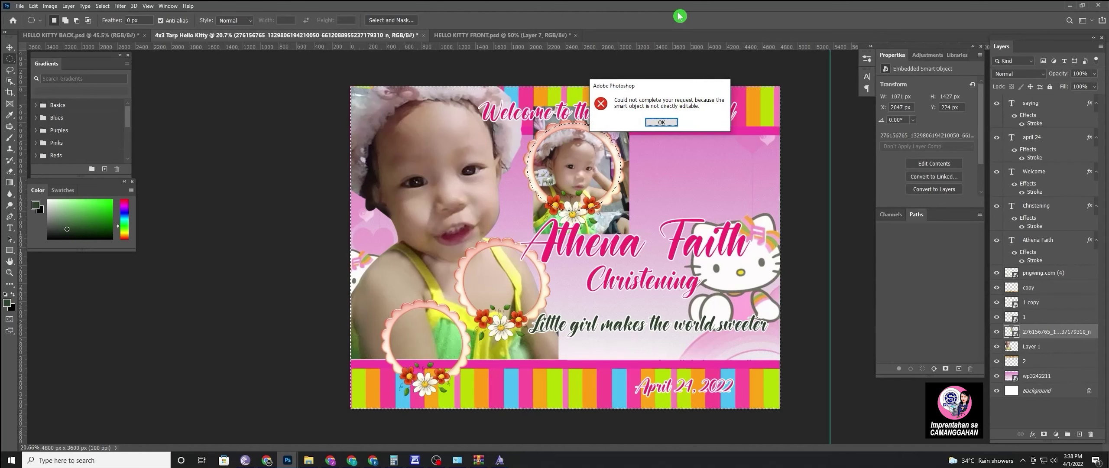
{"action": "left_click", "coordinate": [672, 123]}
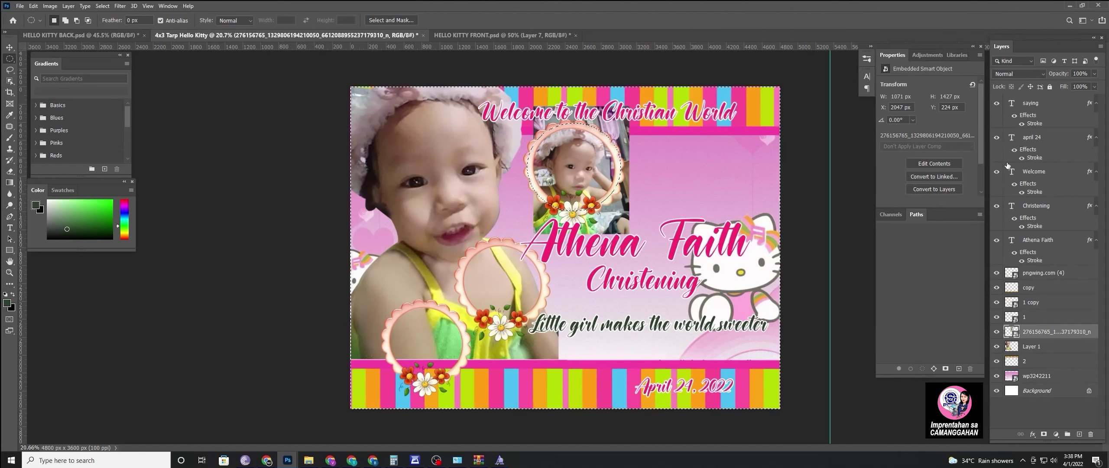
{"action": "right_click", "coordinate": [1090, 332]}
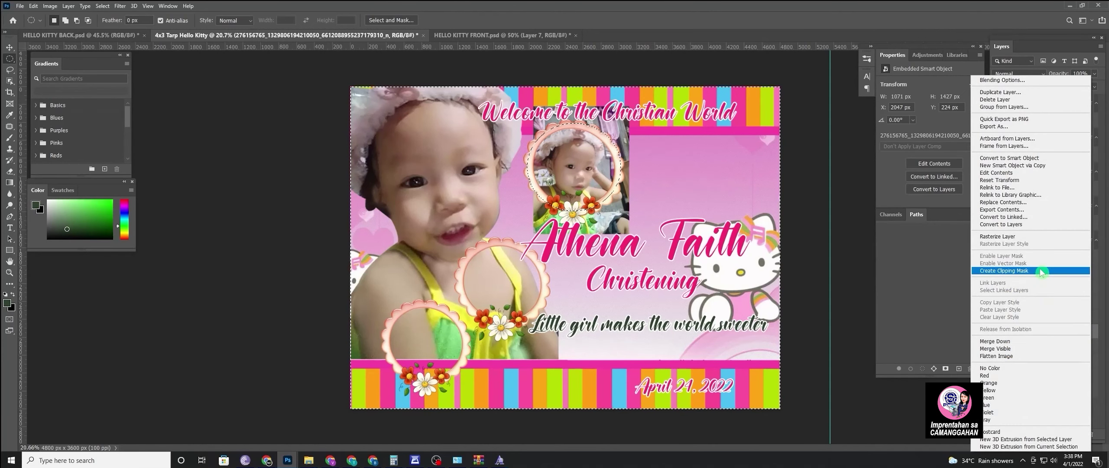
{"action": "left_click", "coordinate": [1039, 236]}
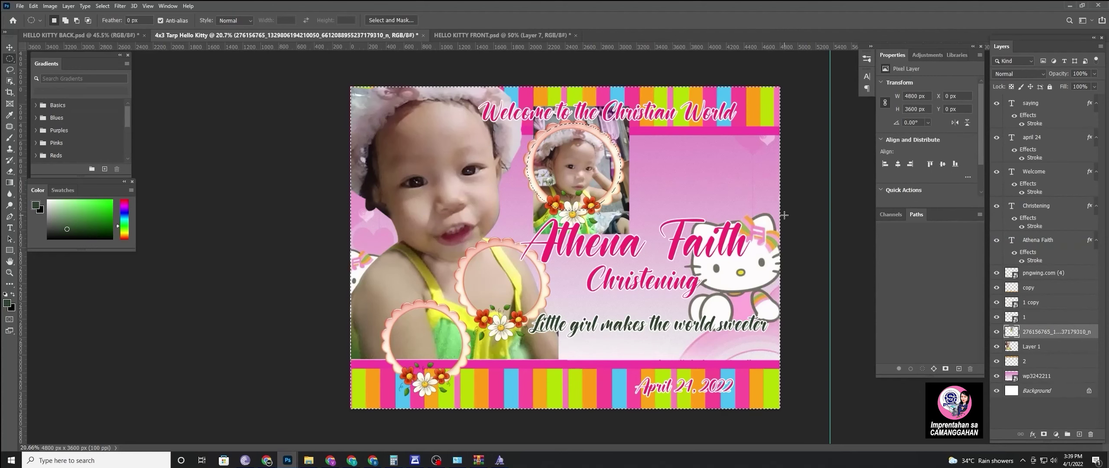
{"action": "key", "text": "Delete"}
{"action": "key", "text": "ctrl+d"}
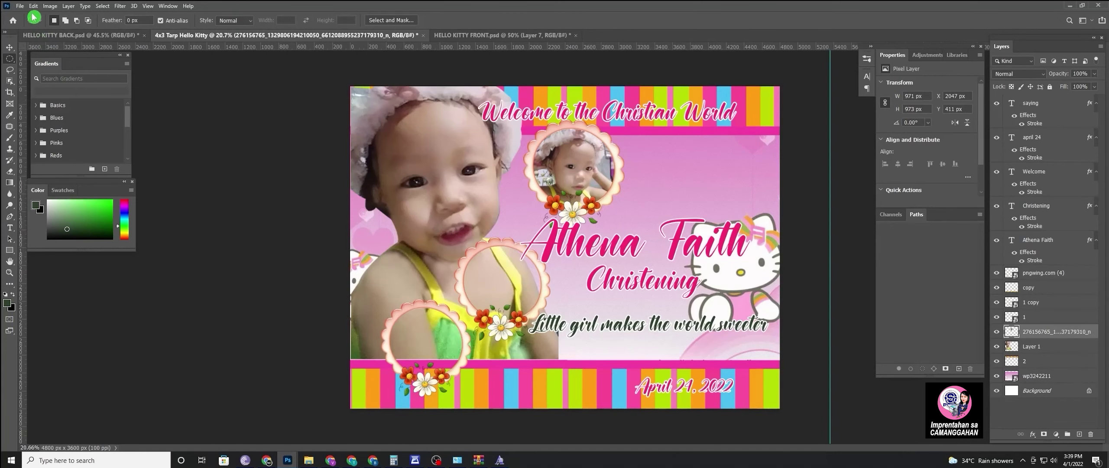
Embed the third baby photo, enlarge it to about 203%, and fit it over the middle frame
{"action": "left_click", "coordinate": [20, 6]}
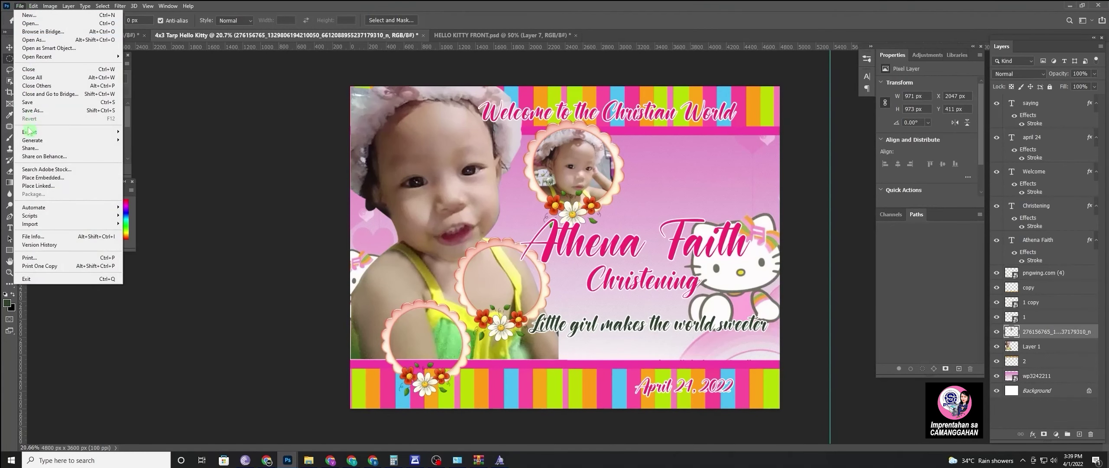
{"action": "left_click", "coordinate": [32, 181]}
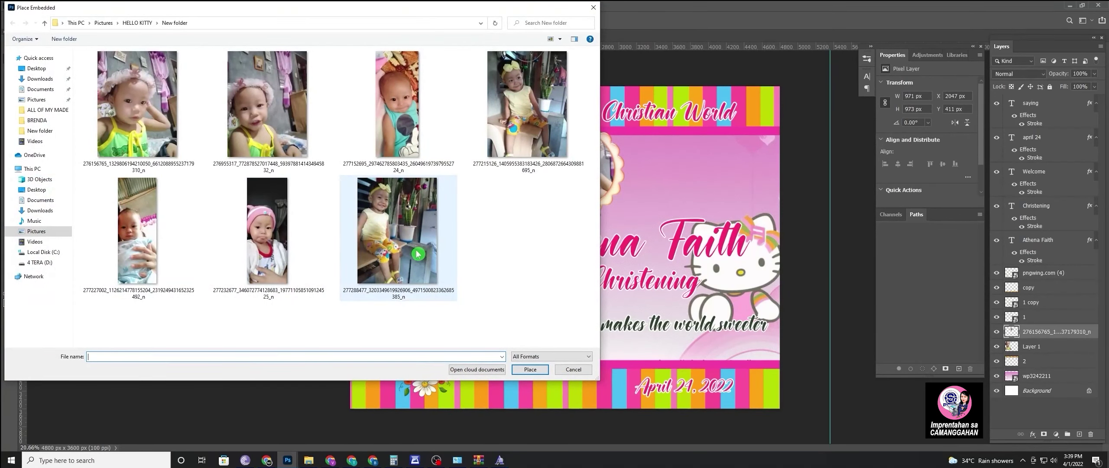
{"action": "double_click", "coordinate": [397, 104]}
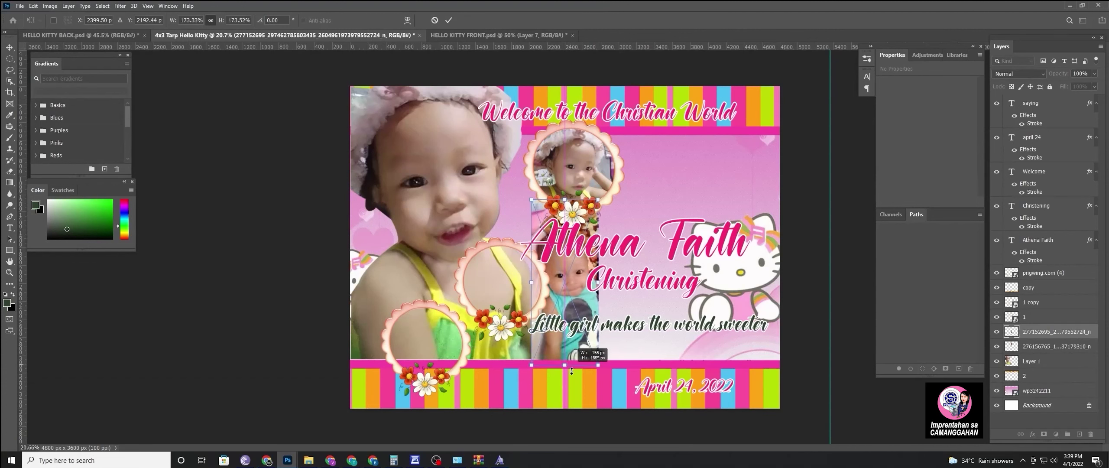
{"action": "left_click_drag", "start_coordinate": [567, 294], "coordinate": [568, 384]}
{"action": "mouse_move", "coordinate": [577, 347]}
{"action": "left_mouse_down"}
{"action": "mouse_move", "coordinate": [493, 354]}
{"action": "mouse_move", "coordinate": [509, 346]}
{"action": "left_mouse_up"}
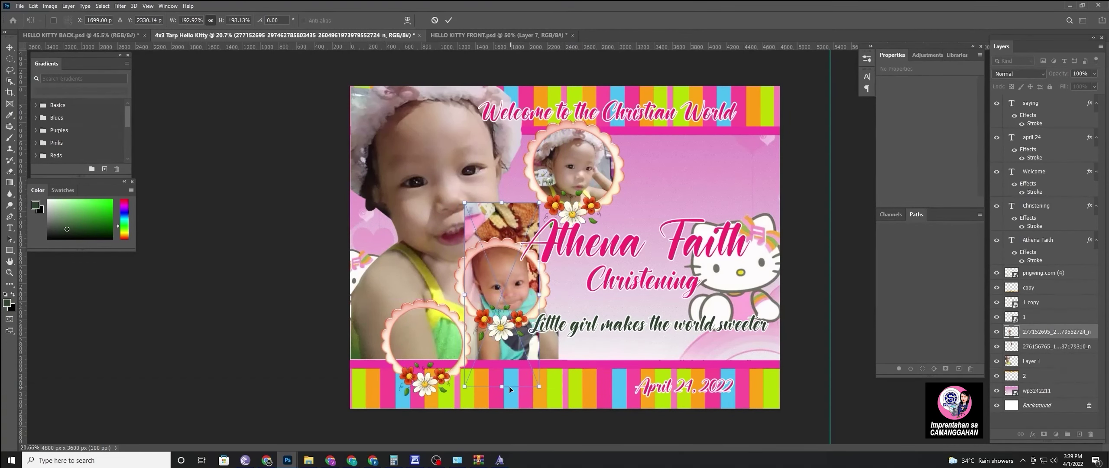
{"action": "left_click_drag", "start_coordinate": [499, 387], "coordinate": [532, 368]}
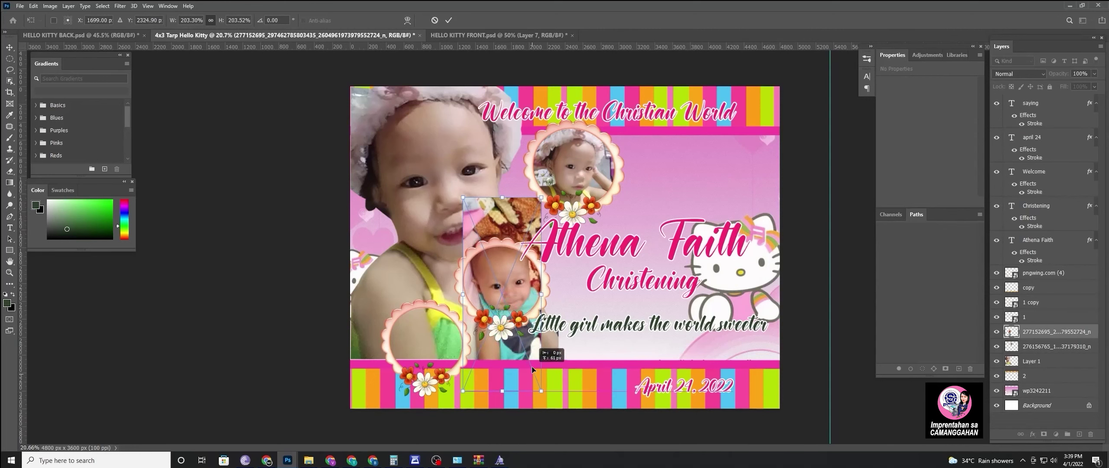
{"action": "key", "text": "Up"}
{"action": "key", "text": "Up"}
{"action": "key", "text": "Up"}
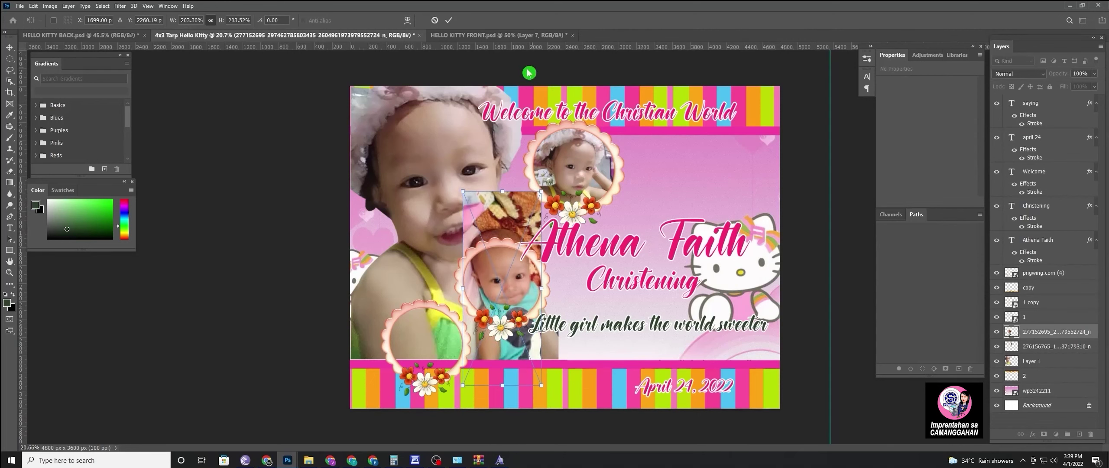
{"action": "left_click", "coordinate": [449, 20]}
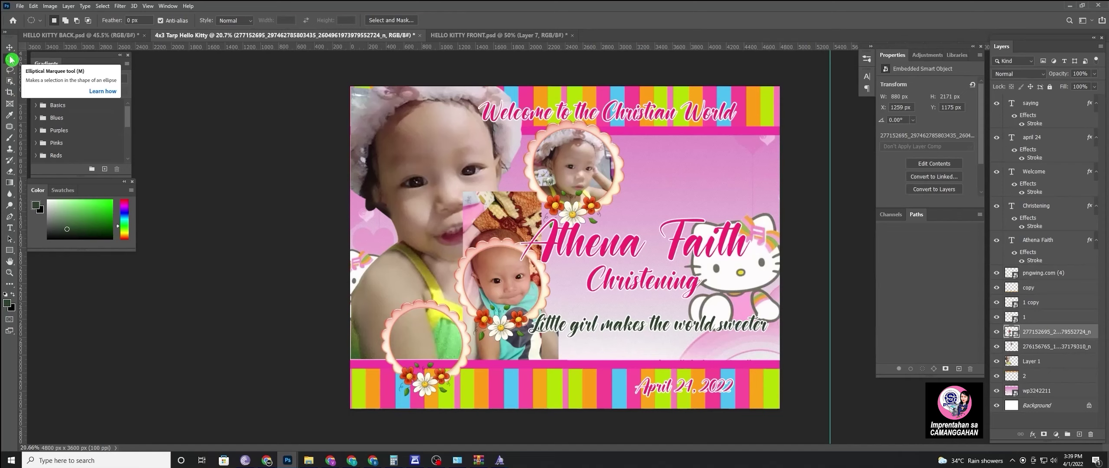
Select the middle frame's circle, rasterize the photo, and erase everything outside it
{"action": "left_click", "coordinate": [11, 59]}
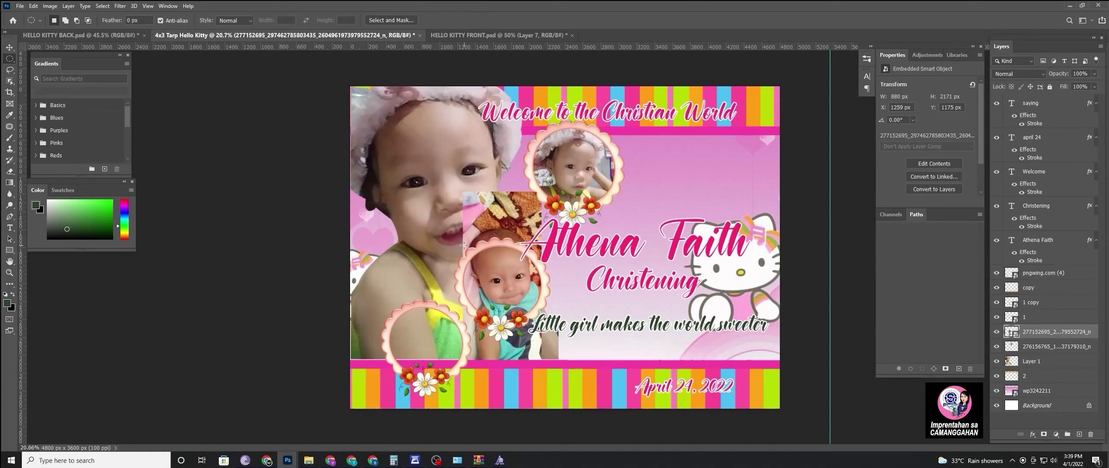
{"action": "left_click_drag", "start_coordinate": [459, 245], "coordinate": [544, 318]}
{"action": "right_click", "coordinate": [1077, 337]}
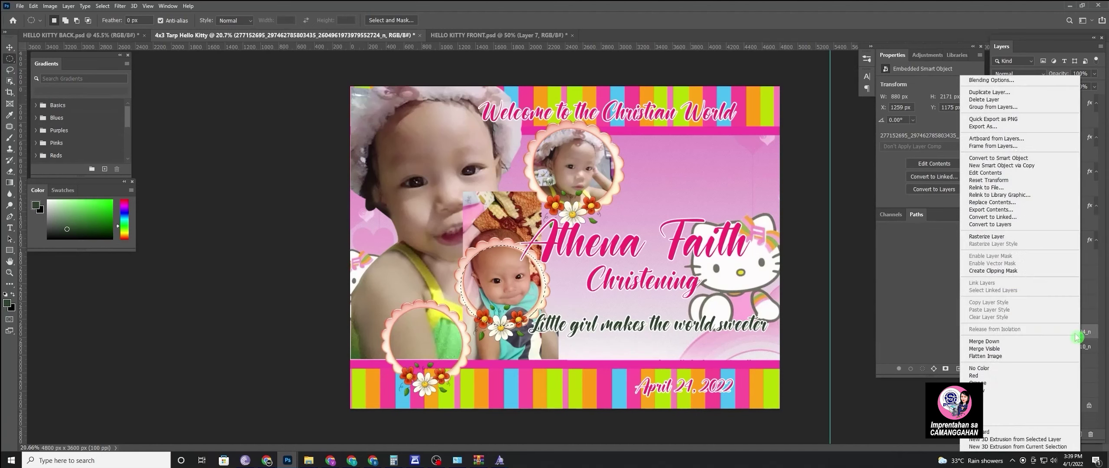
{"action": "left_click", "coordinate": [1025, 240]}
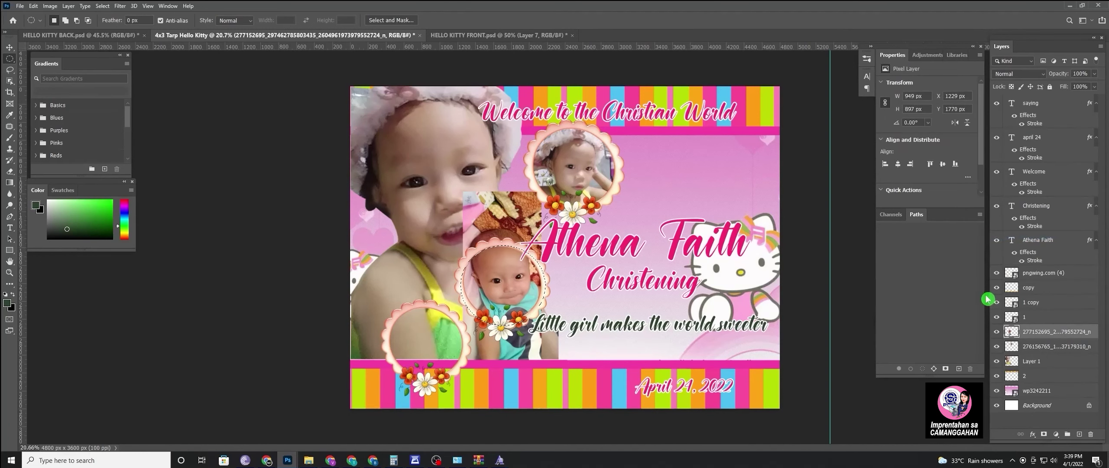
{"action": "key", "text": "ctrl+a"}
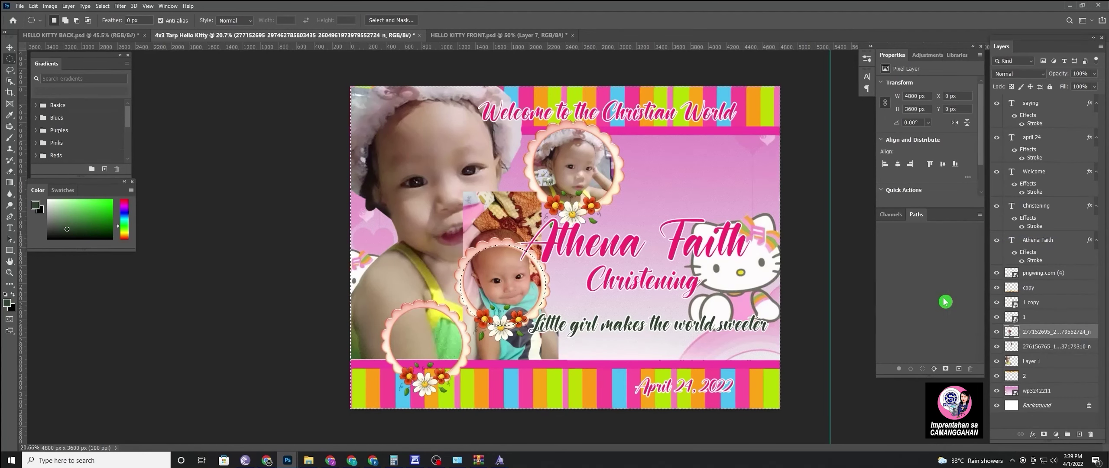
{"action": "key", "text": "Delete"}
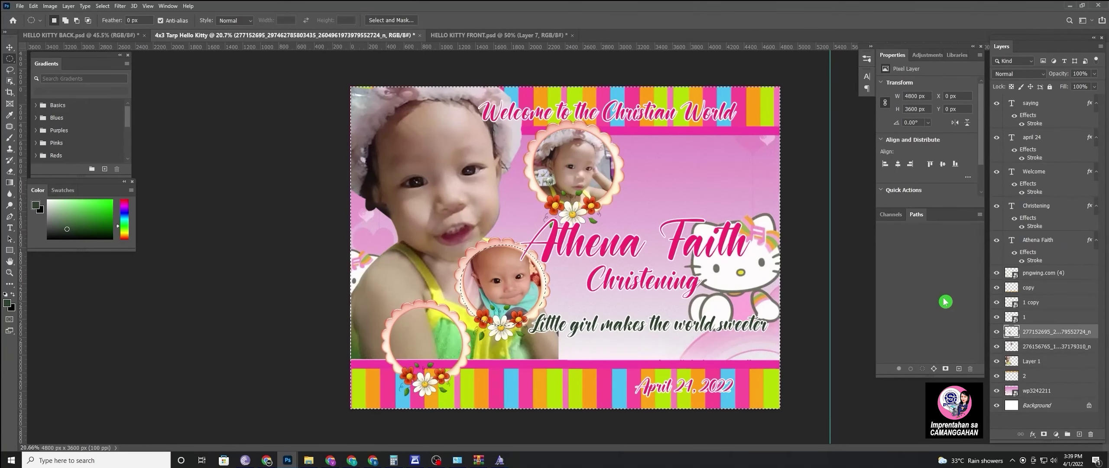
{"action": "key", "text": "ctrl+d"}
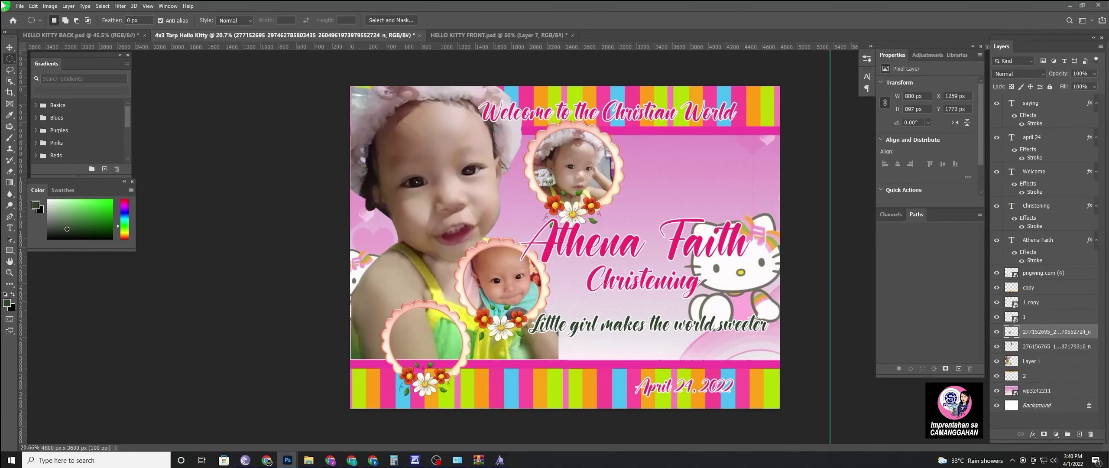
{"action": "left_click", "coordinate": [9, 46]}
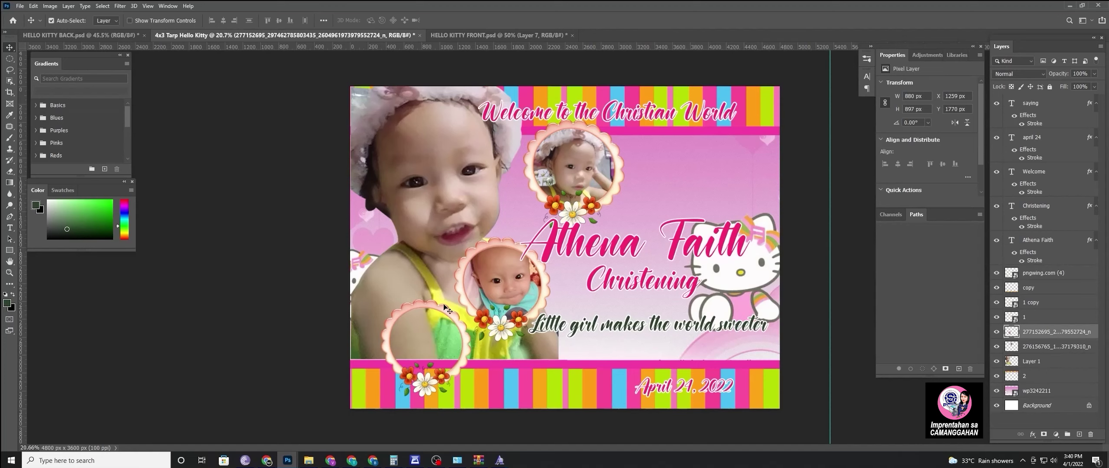
With the copy layer active, embed the last baby photo from the folder
{"action": "left_click", "coordinate": [444, 361]}
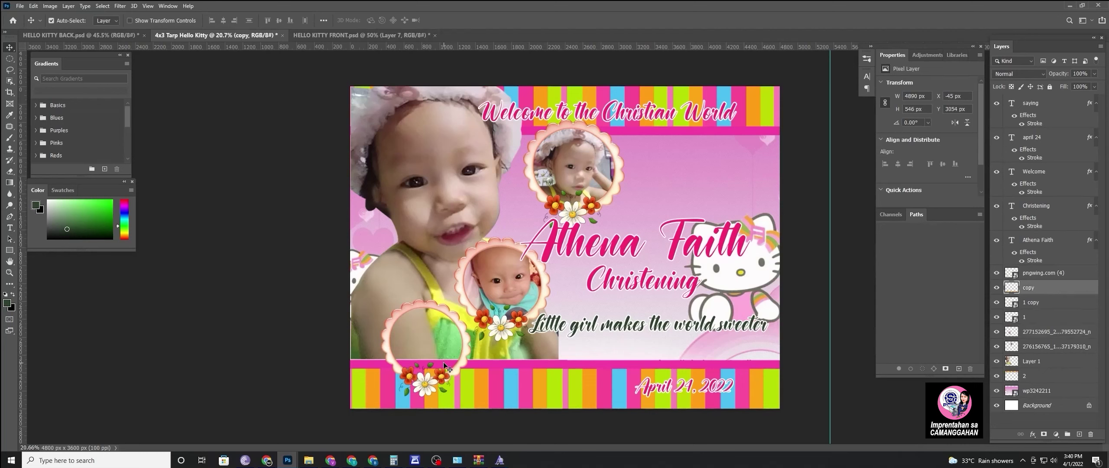
{"action": "left_click", "coordinate": [20, 6]}
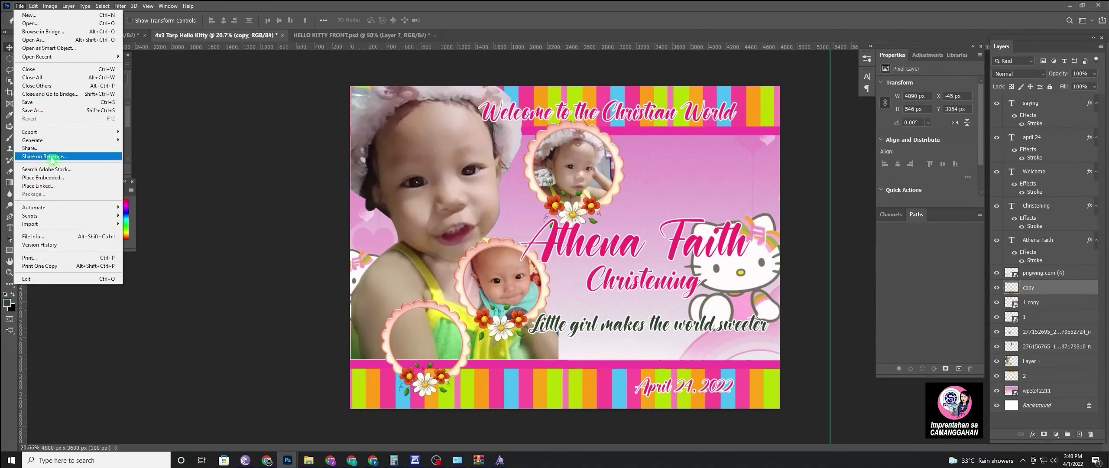
{"action": "left_click", "coordinate": [59, 177]}
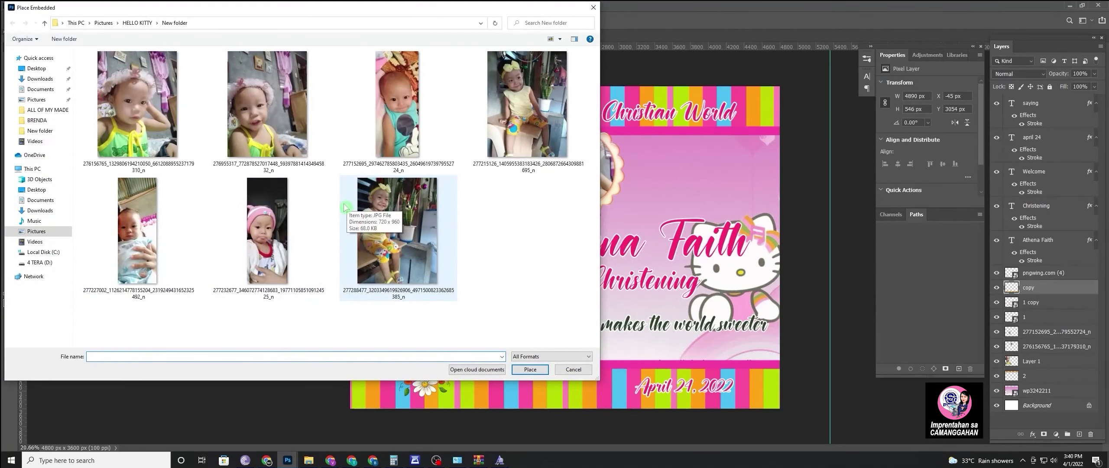
{"action": "left_click", "coordinate": [385, 237]}
{"action": "double_click", "coordinate": [385, 237]}
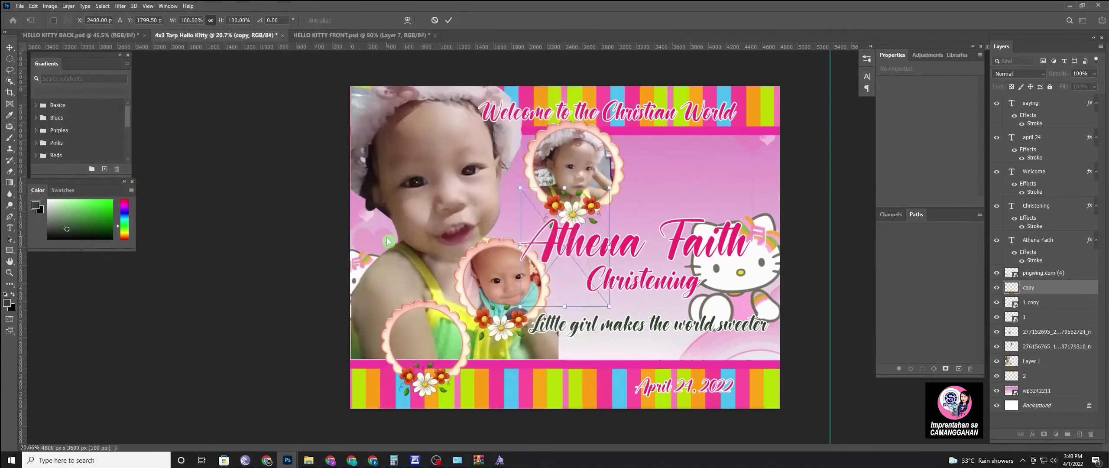
Move the photo onto the lower-left flower frame, enlarge it to about 113%, and commit
{"action": "left_click_drag", "start_coordinate": [589, 298], "coordinate": [459, 421]}
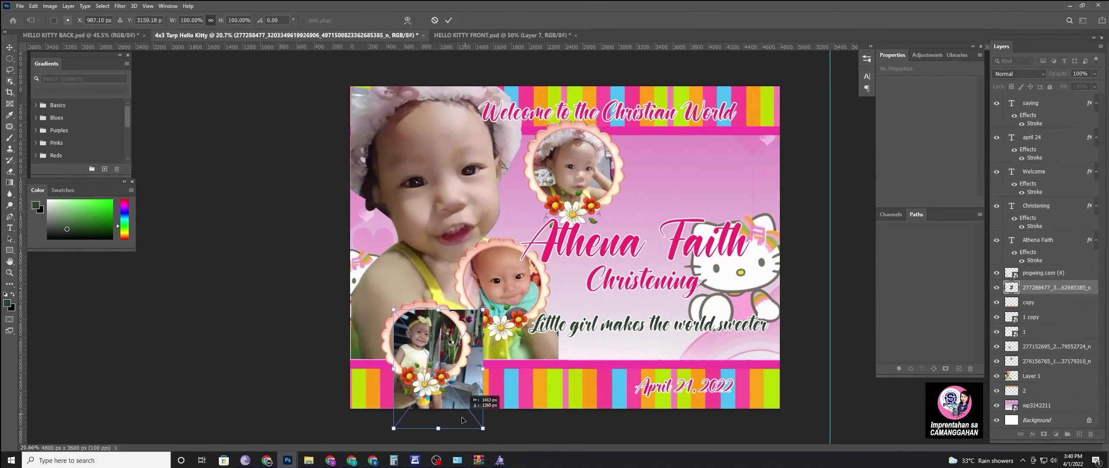
{"action": "left_click_drag", "start_coordinate": [483, 319], "coordinate": [484, 298]}
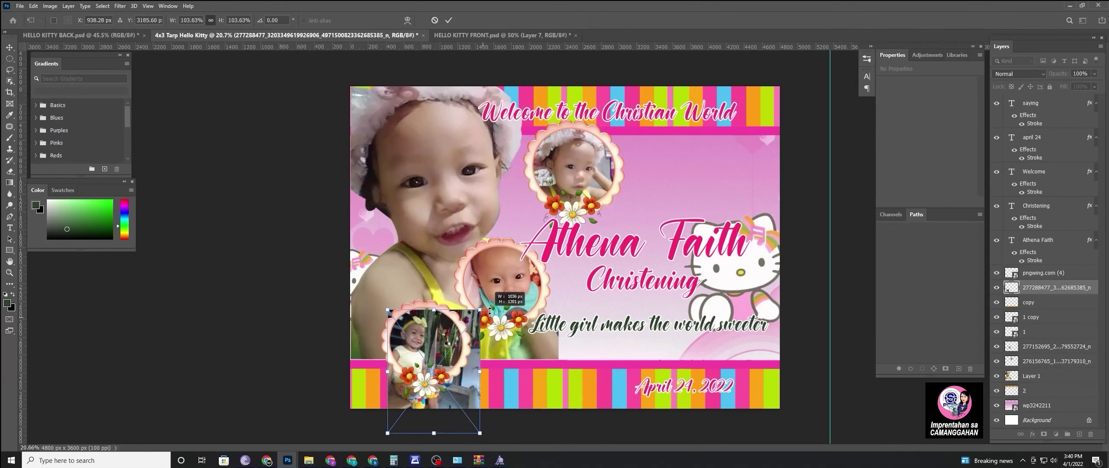
{"action": "left_click_drag", "start_coordinate": [474, 381], "coordinate": [471, 375]}
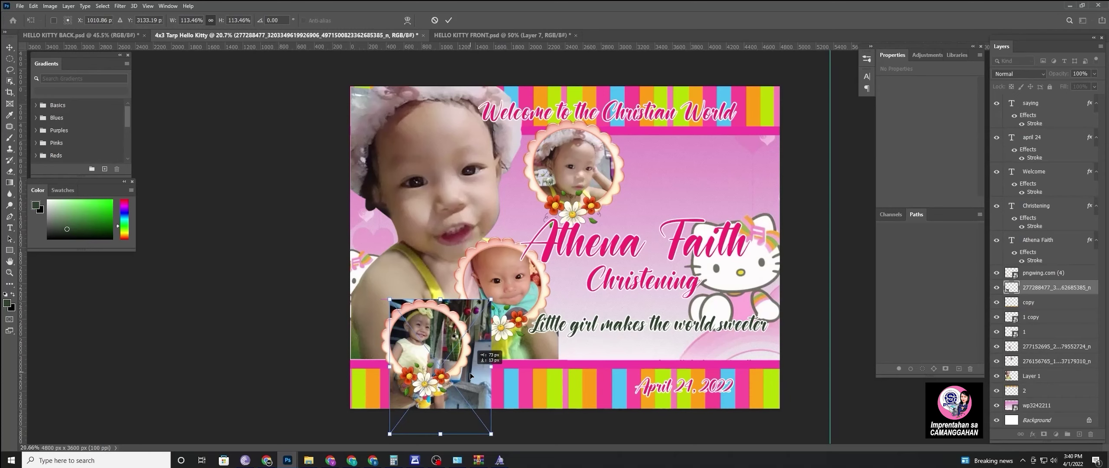
{"action": "left_click", "coordinate": [454, 21]}
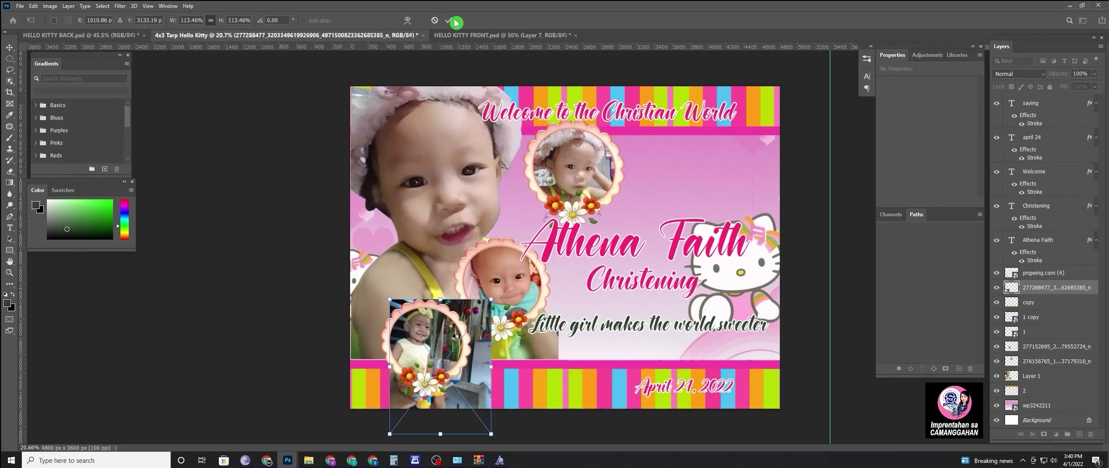
{"action": "left_click", "coordinate": [455, 20]}
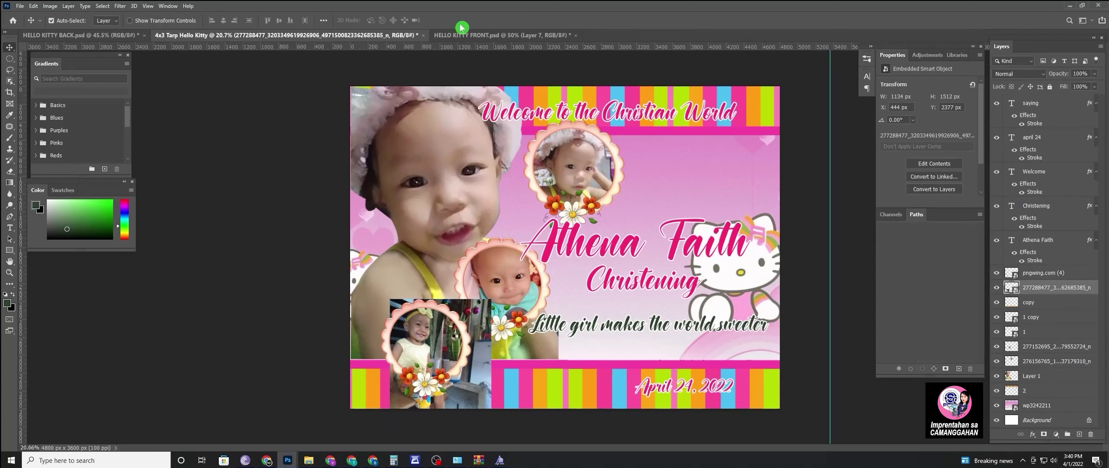
{"action": "left_click", "coordinate": [9, 59]}
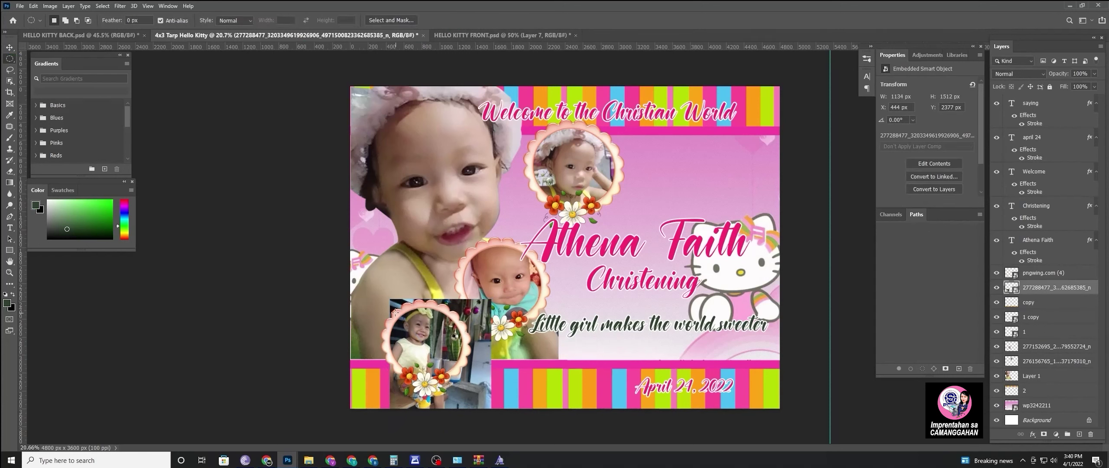
Select the lower-left frame's circle, invert it, rasterize the photo, and delete the outside area
{"action": "left_click_drag", "start_coordinate": [387, 305], "coordinate": [467, 381]}
{"action": "key", "text": "ctrl+shift+i"}
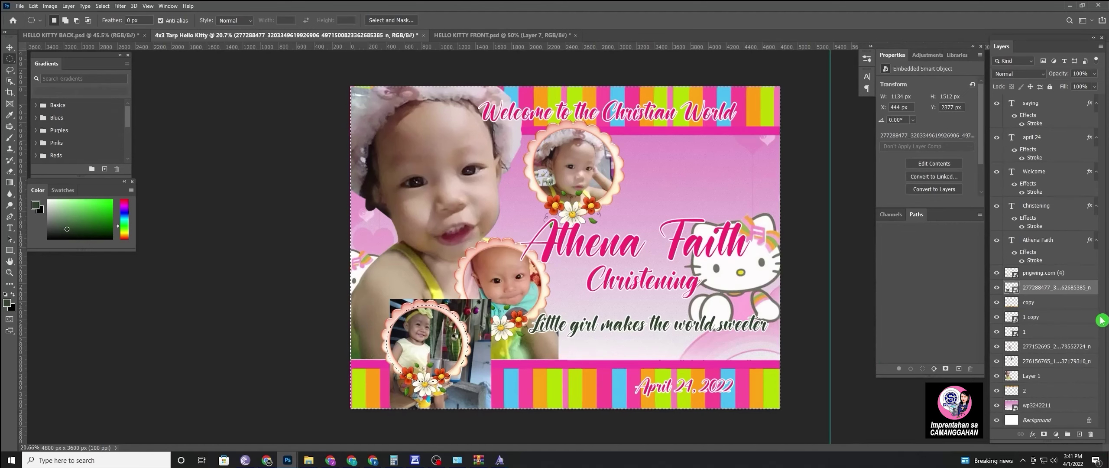
{"action": "right_click", "coordinate": [1075, 290]}
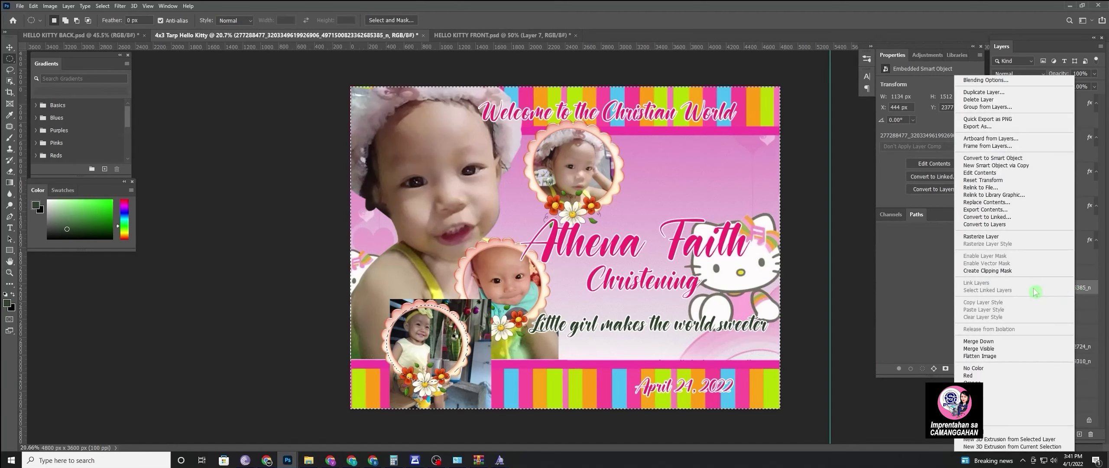
{"action": "left_click", "coordinate": [1005, 236]}
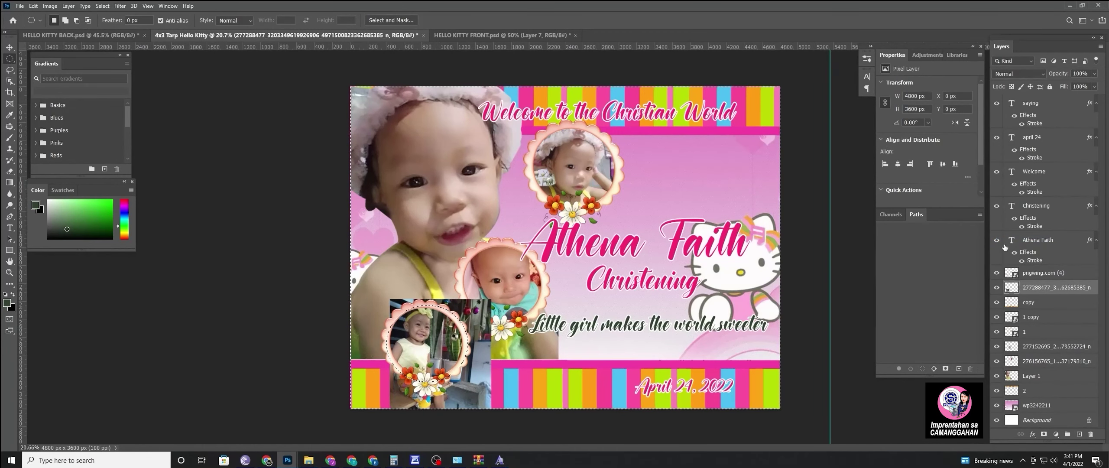
{"action": "key", "text": "Delete"}
{"action": "key", "text": "ctrl+d"}
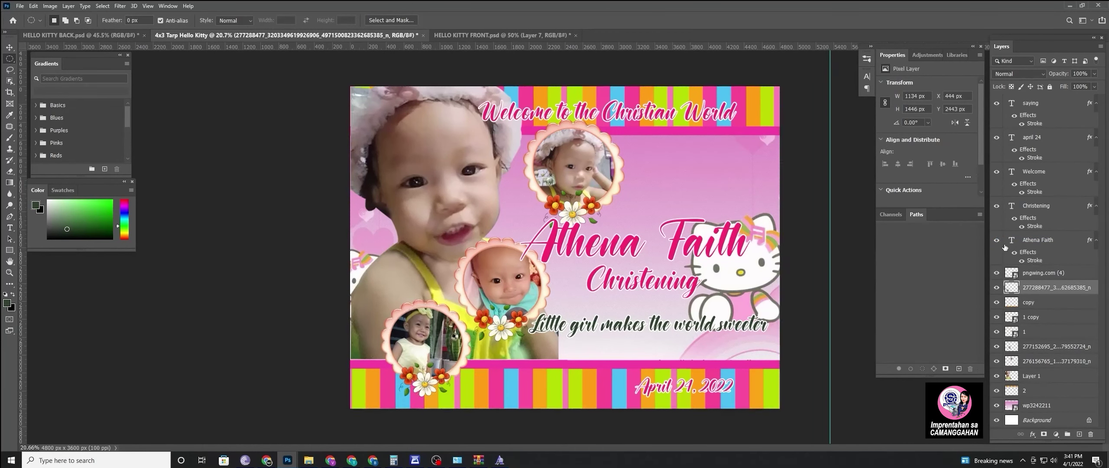
Apply Auto Tone to the Layer 1 photo and Auto Contrast to the next baby photo
{"action": "left_click", "coordinate": [9, 47]}
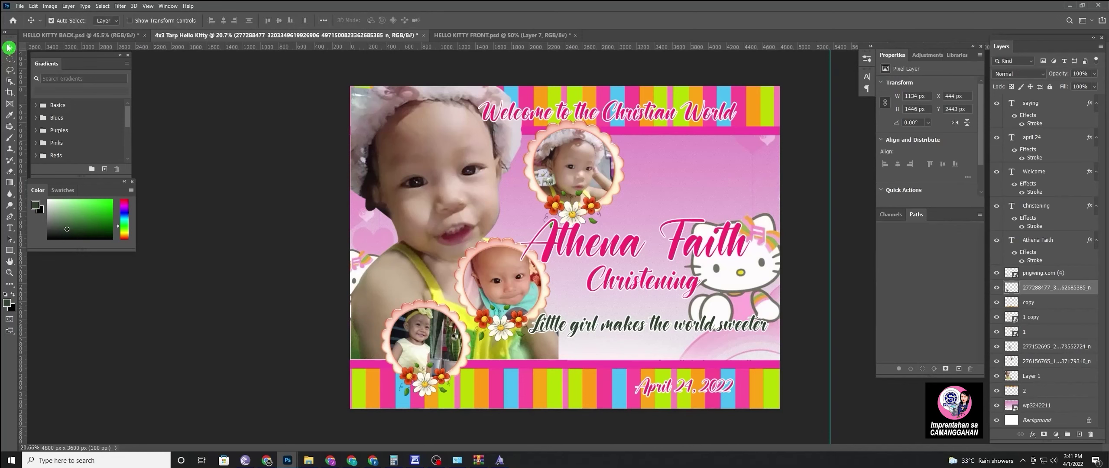
{"action": "left_click", "coordinate": [462, 204]}
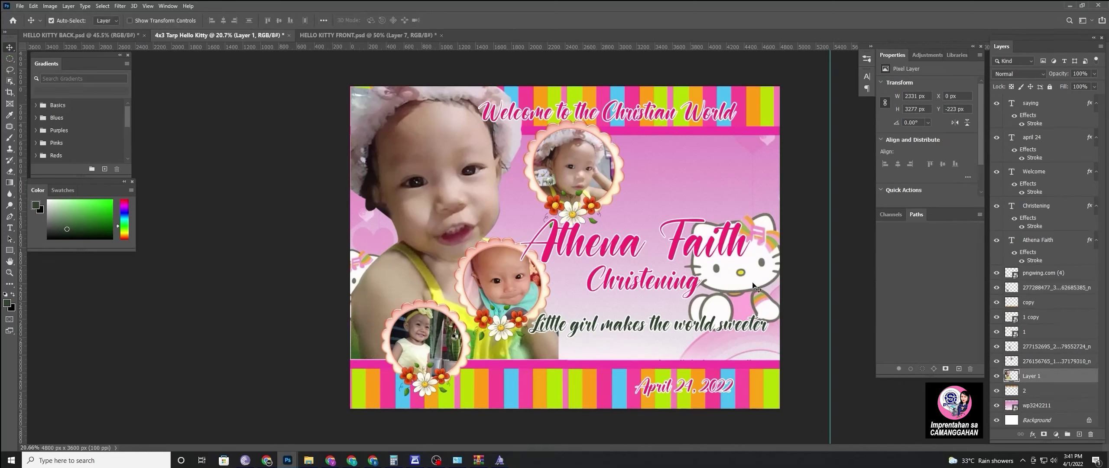
{"action": "left_click", "coordinate": [50, 6]}
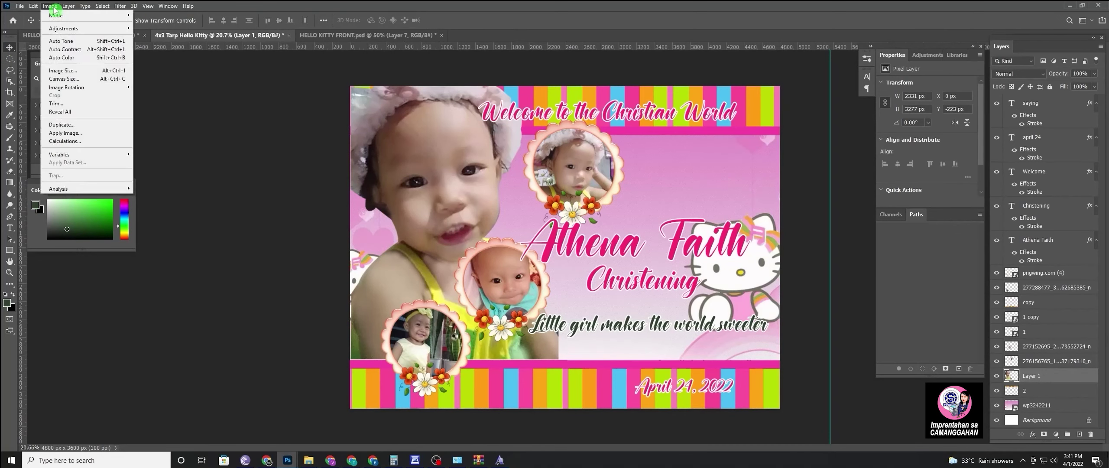
{"action": "left_click", "coordinate": [56, 42]}
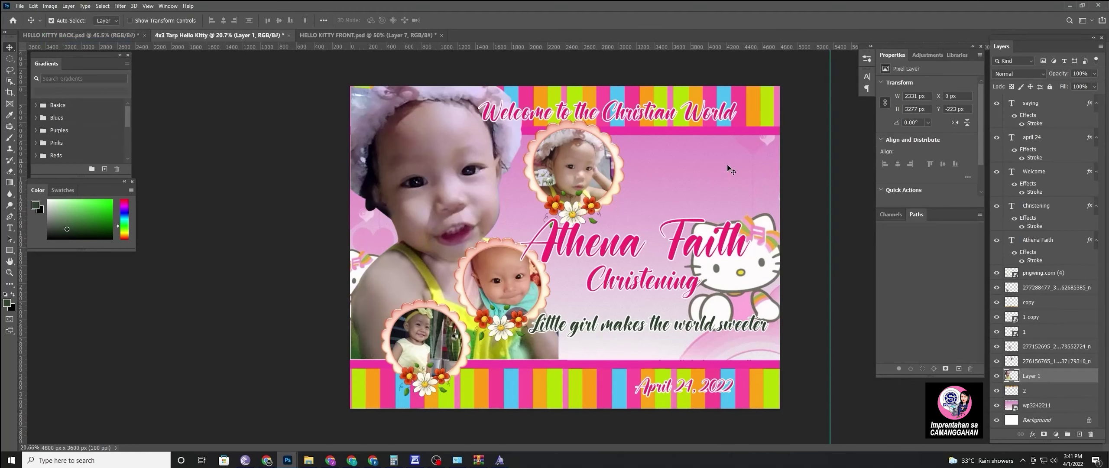
{"action": "left_click", "coordinate": [583, 173]}
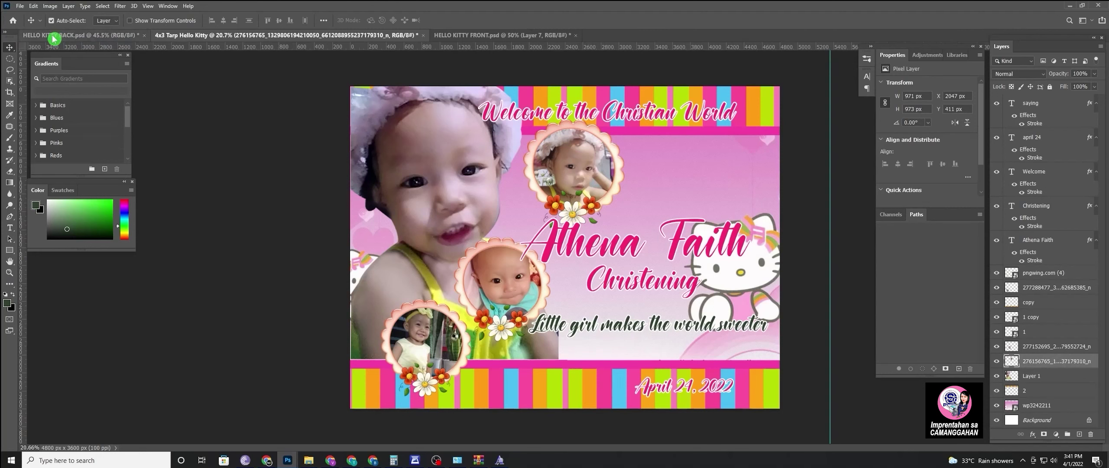
{"action": "left_click", "coordinate": [34, 6]}
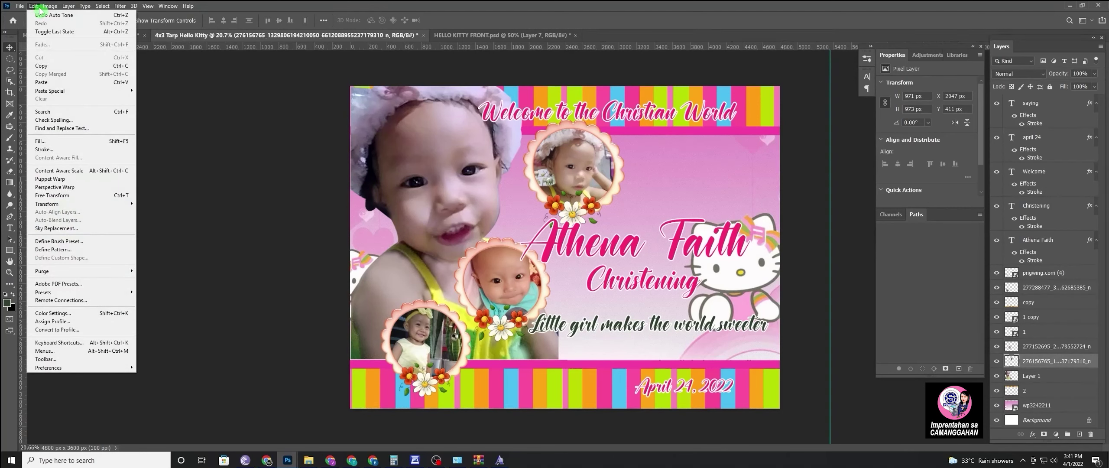
{"action": "left_click", "coordinate": [50, 6]}
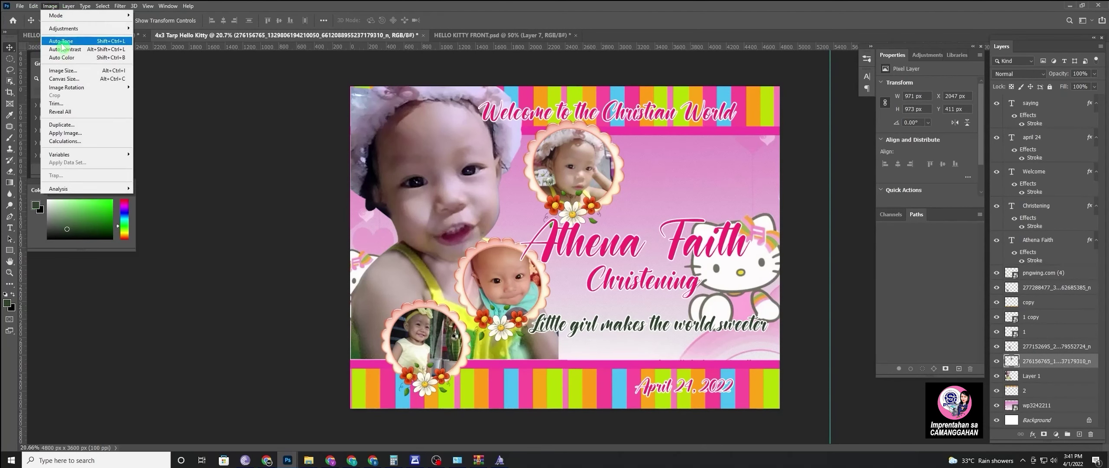
{"action": "left_click", "coordinate": [59, 51]}
Apply Auto Tone to the middle photo and Auto Color to the bottom-left circle photo
{"action": "left_click", "coordinate": [503, 284]}
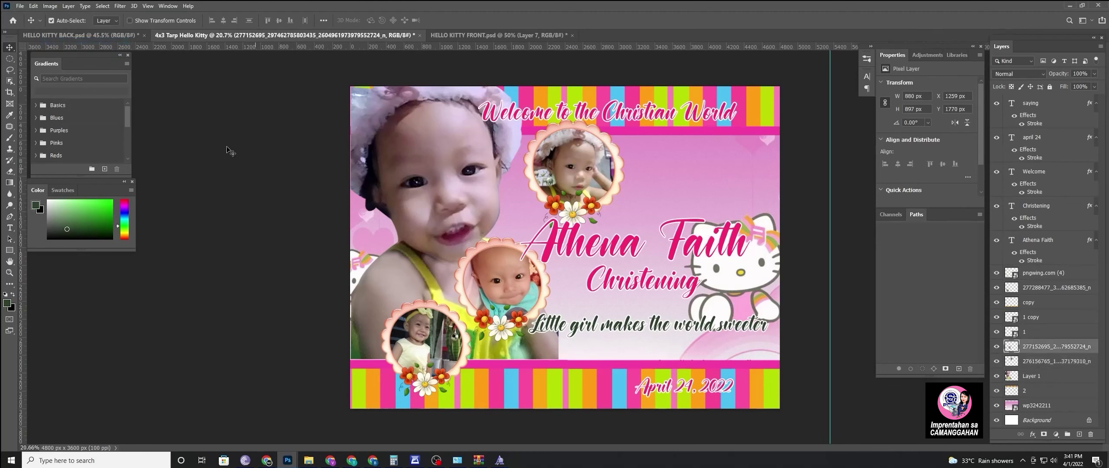
{"action": "left_click", "coordinate": [50, 6]}
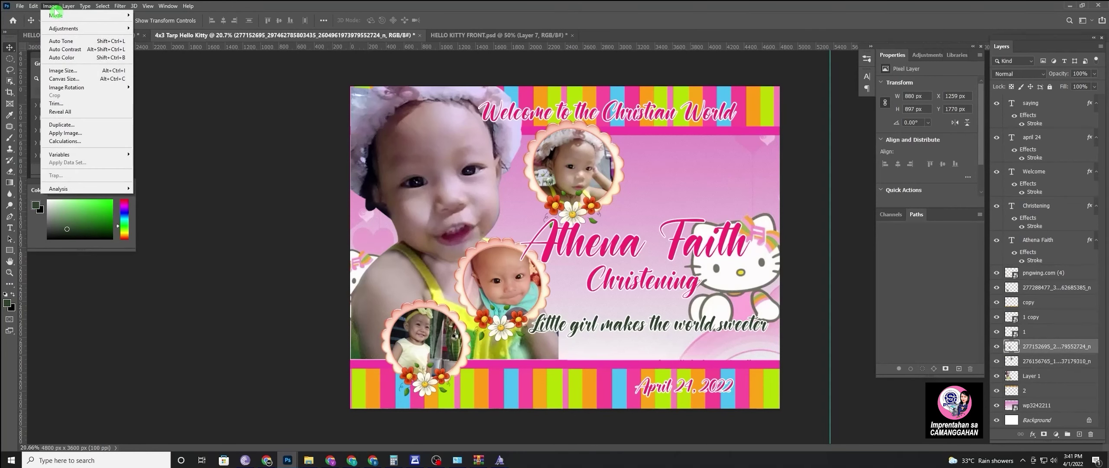
{"action": "left_click", "coordinate": [51, 43]}
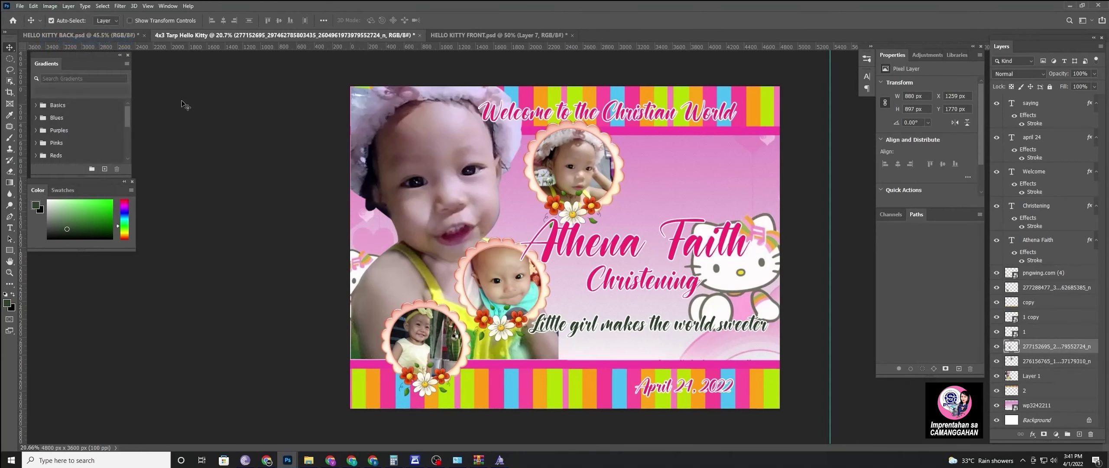
{"action": "left_click", "coordinate": [430, 338]}
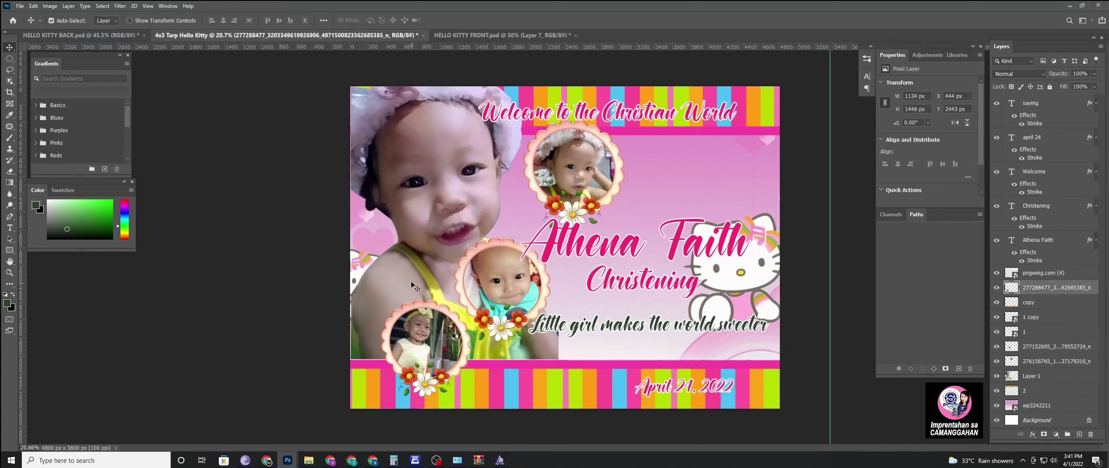
{"action": "left_click", "coordinate": [51, 6]}
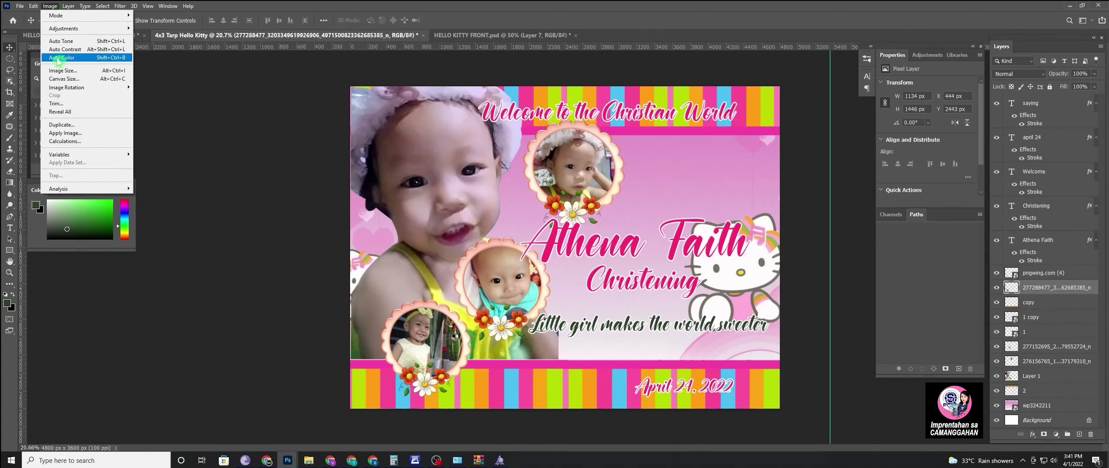
{"action": "left_click", "coordinate": [61, 41]}
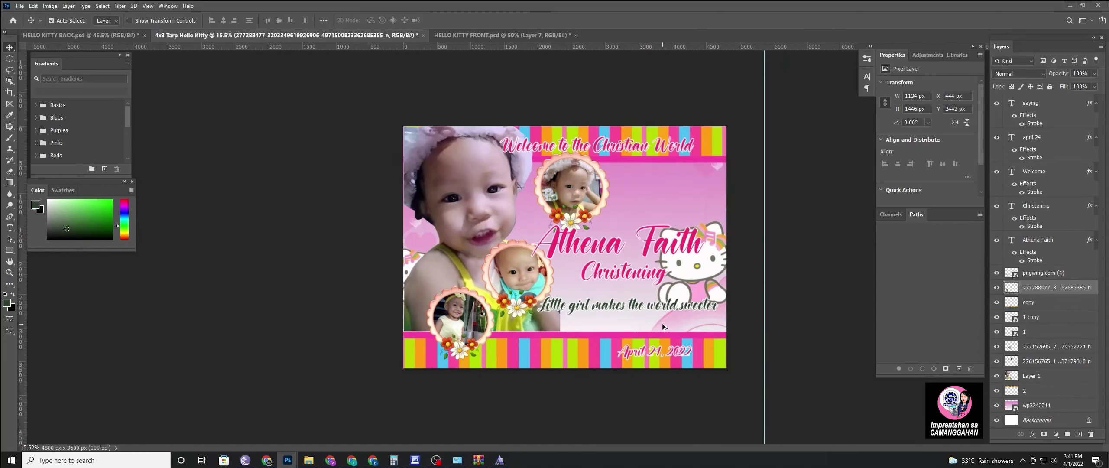
Nudge the tagline text layer up two steps
{"action": "left_click", "coordinate": [618, 331]}
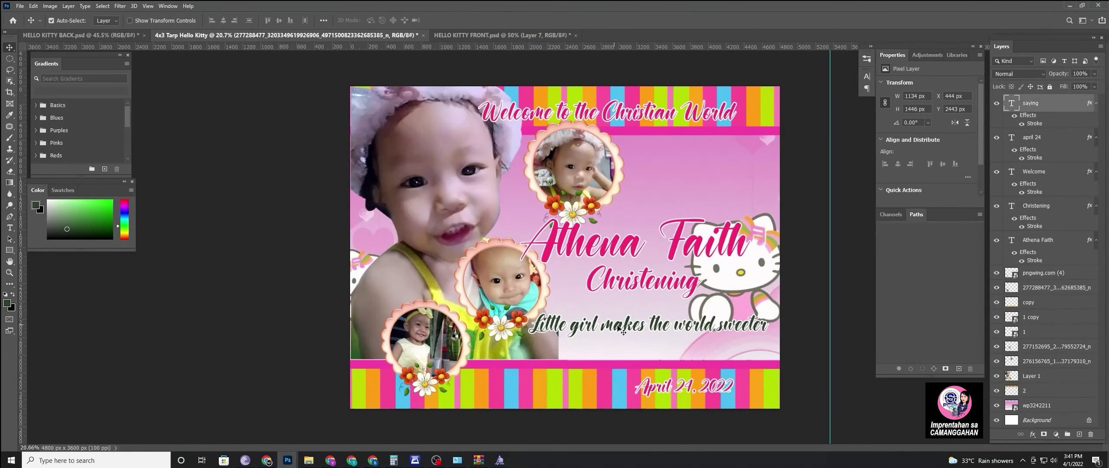
{"action": "key", "text": "shift+Up"}
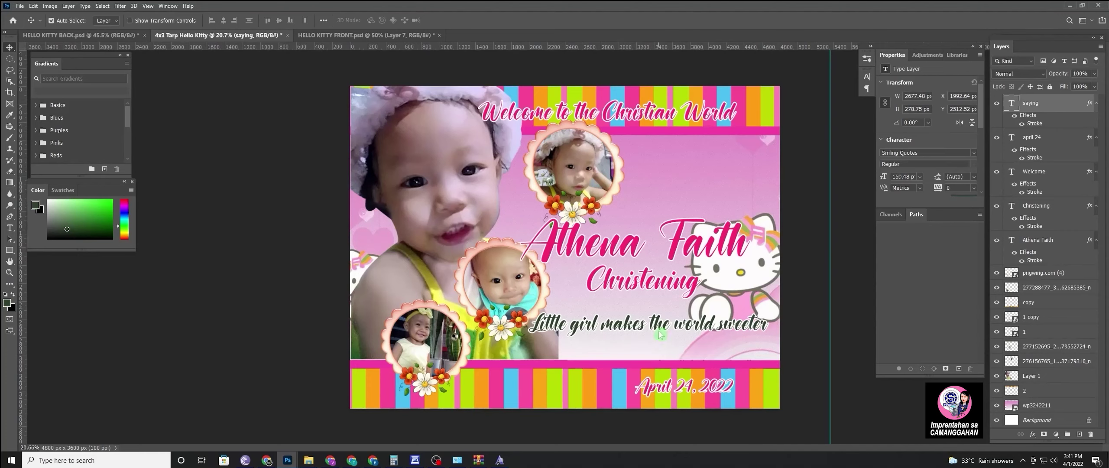
{"action": "key", "text": "shift+Up"}
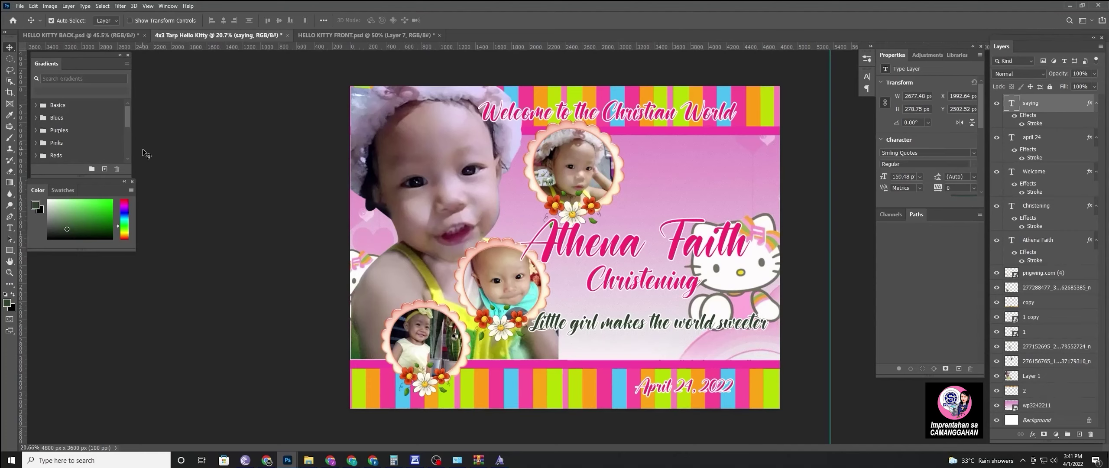
Nudge the baby's name title up and scale it to about 116%
{"action": "left_click", "coordinate": [614, 248]}
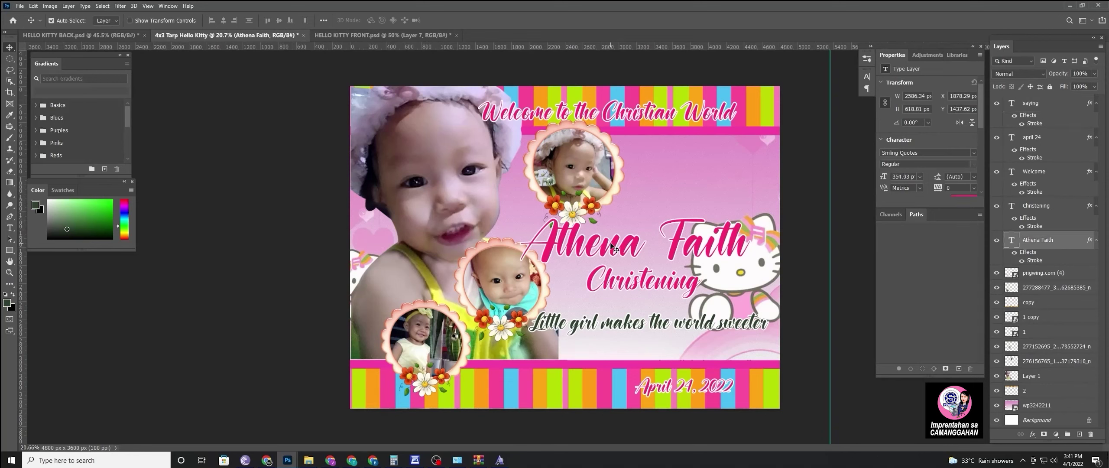
{"action": "key", "text": "shift+Up"}
{"action": "key", "text": "shift+Up"}
{"action": "key", "text": "shift+Up"}
{"action": "key", "text": "shift+Up"}
{"action": "key", "text": "shift+Up"}
{"action": "key", "text": "shift+Up"}
{"action": "key", "text": "shift+Up"}
{"action": "key", "text": "shift+Up"}
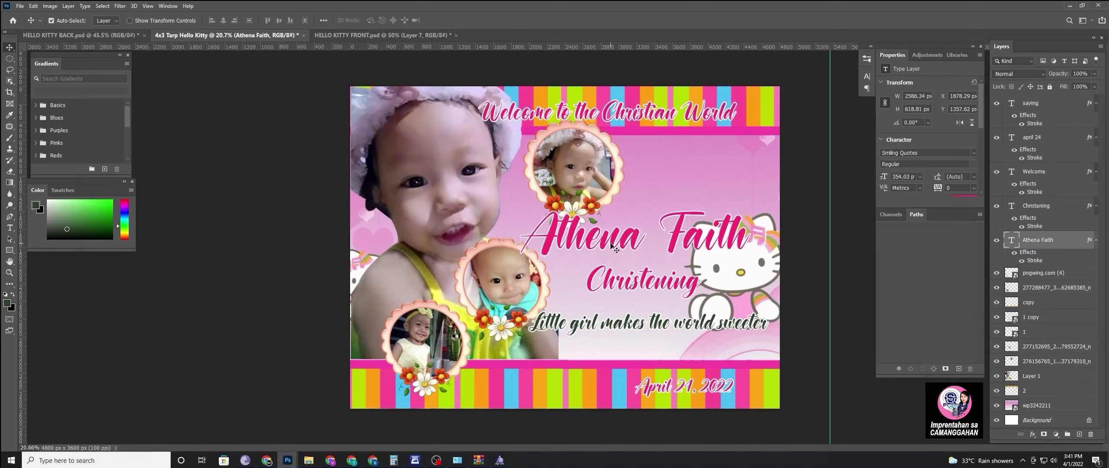
{"action": "key", "text": "ctrl+t"}
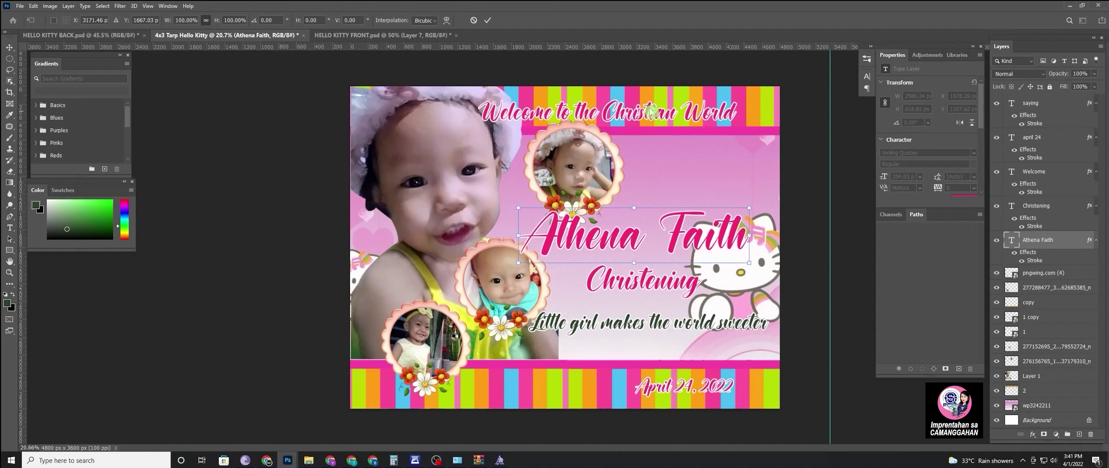
{"action": "left_click_drag", "start_coordinate": [752, 236], "coordinate": [759, 236]}
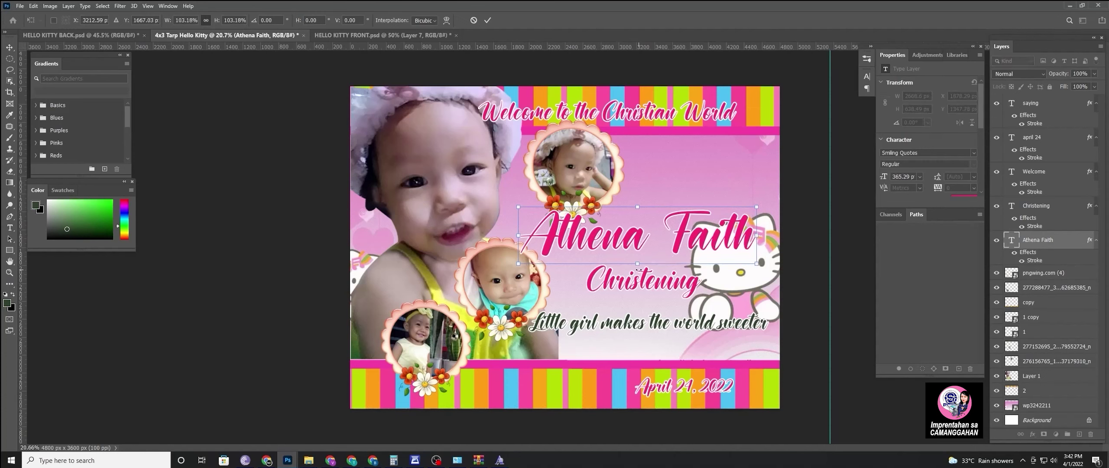
{"action": "left_click_drag", "start_coordinate": [638, 266], "coordinate": [644, 268]}
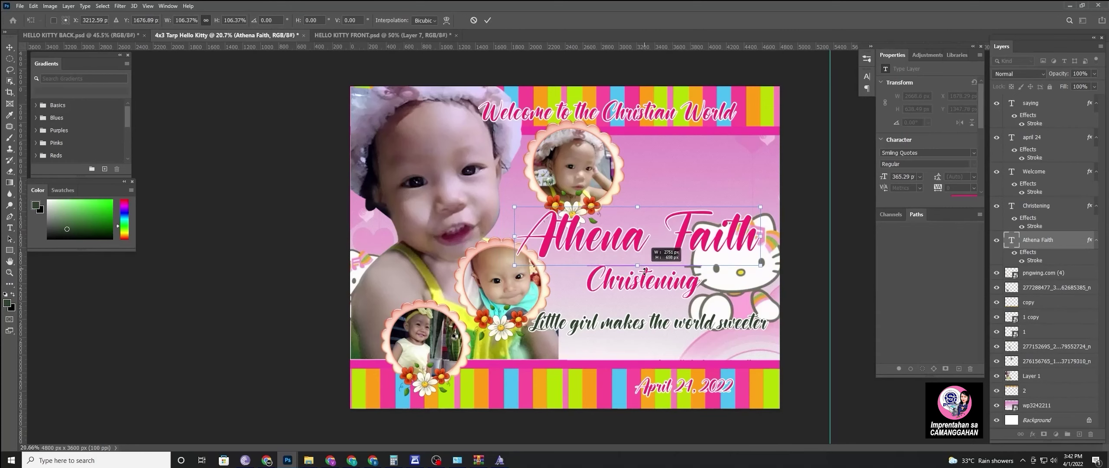
{"action": "left_click_drag", "start_coordinate": [644, 271], "coordinate": [644, 273]}
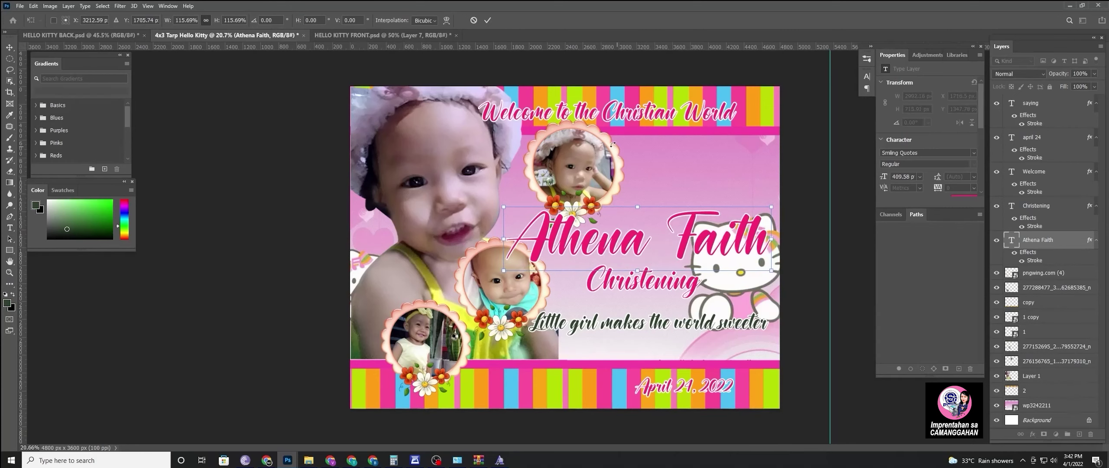
{"action": "left_click", "coordinate": [487, 20]}
Drag the Christening text slightly up to Y 1929 px, just beneath the name title
{"action": "left_click", "coordinate": [648, 283]}
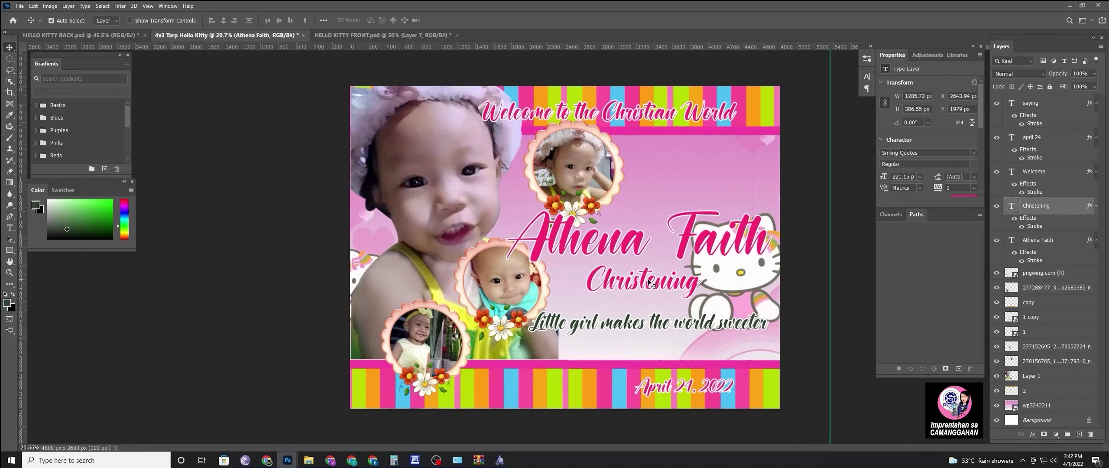
{"action": "left_click_drag", "start_coordinate": [646, 286], "coordinate": [646, 281]}
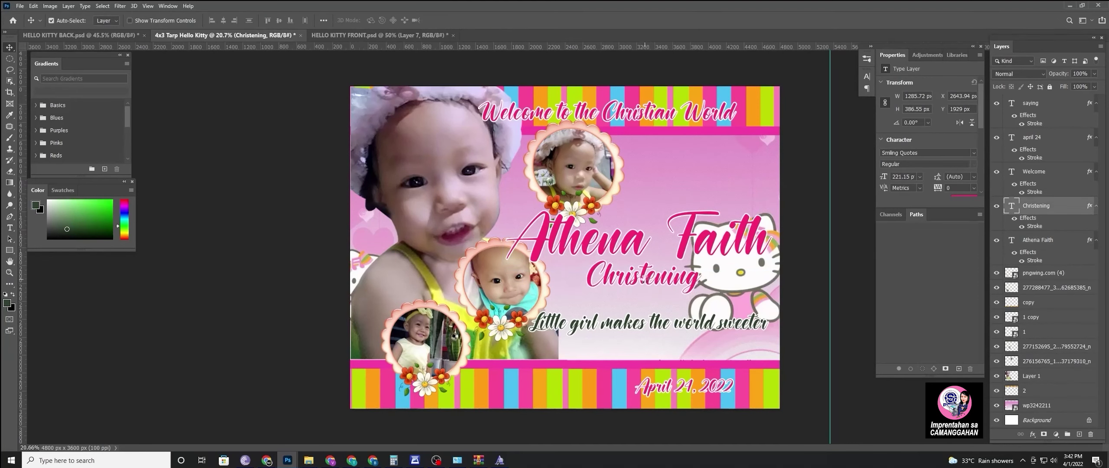